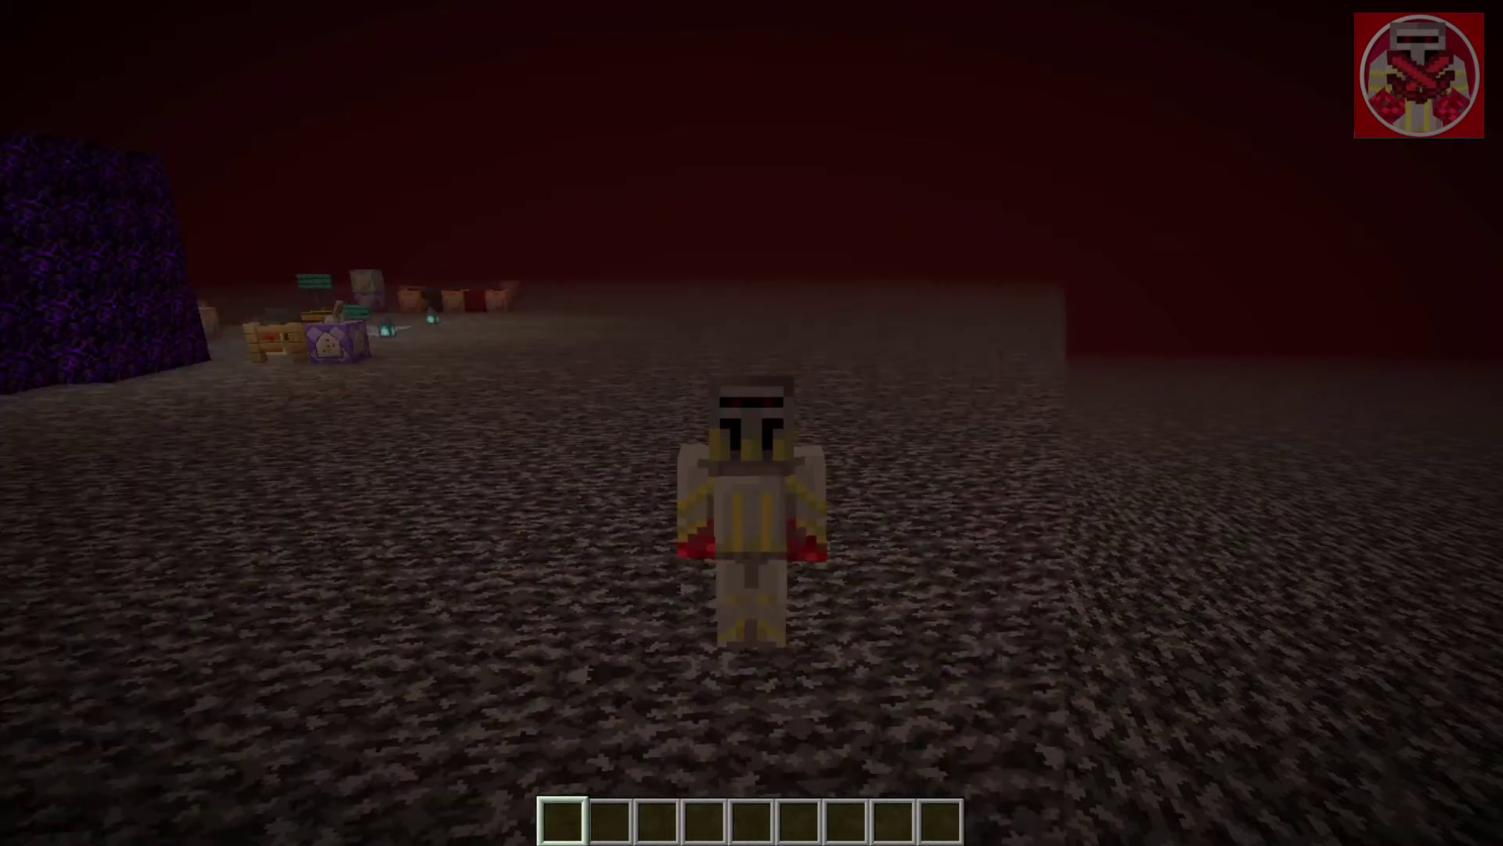
{"action": "key", "text": "F5"}
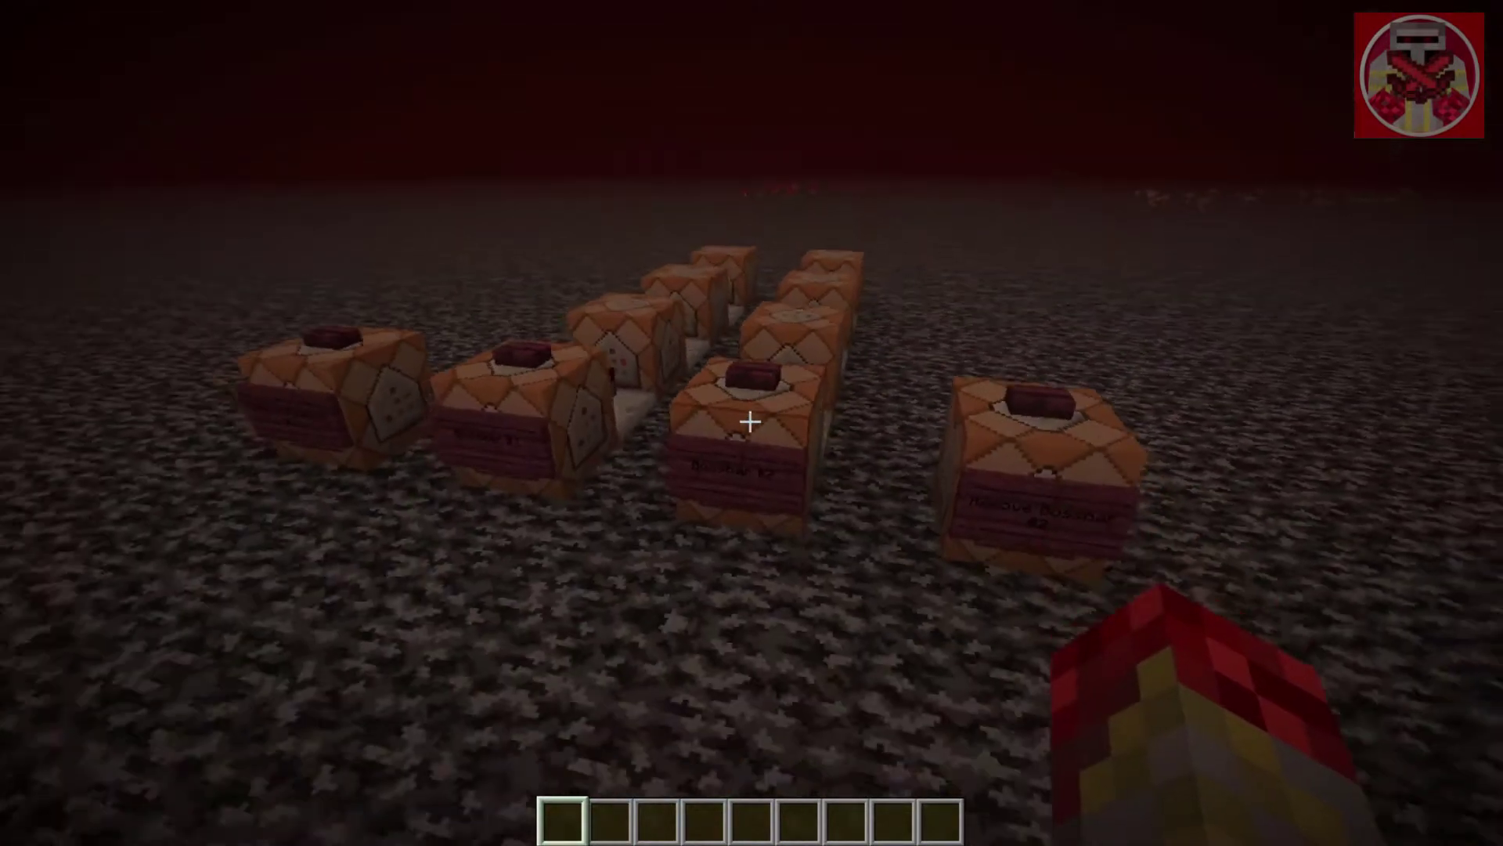
{"action": "key", "text": "F5"}
{"action": "key", "text": "F5"}
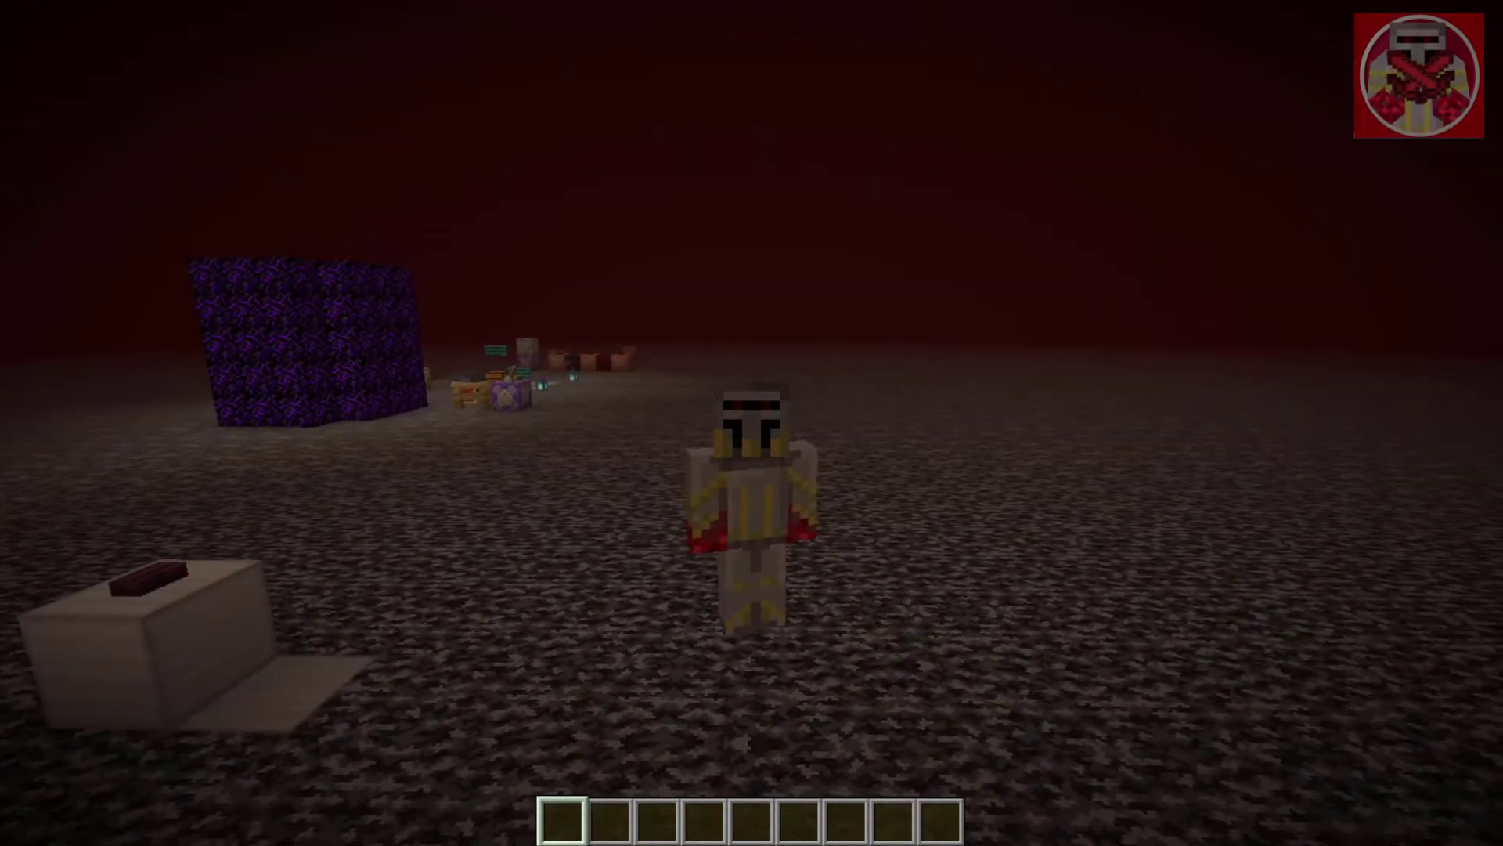
{"action": "key", "text": "F5"}
{"action": "key", "text": "F5"}
{"action": "key", "text": "F5"}
{"action": "key", "text": "F5"}
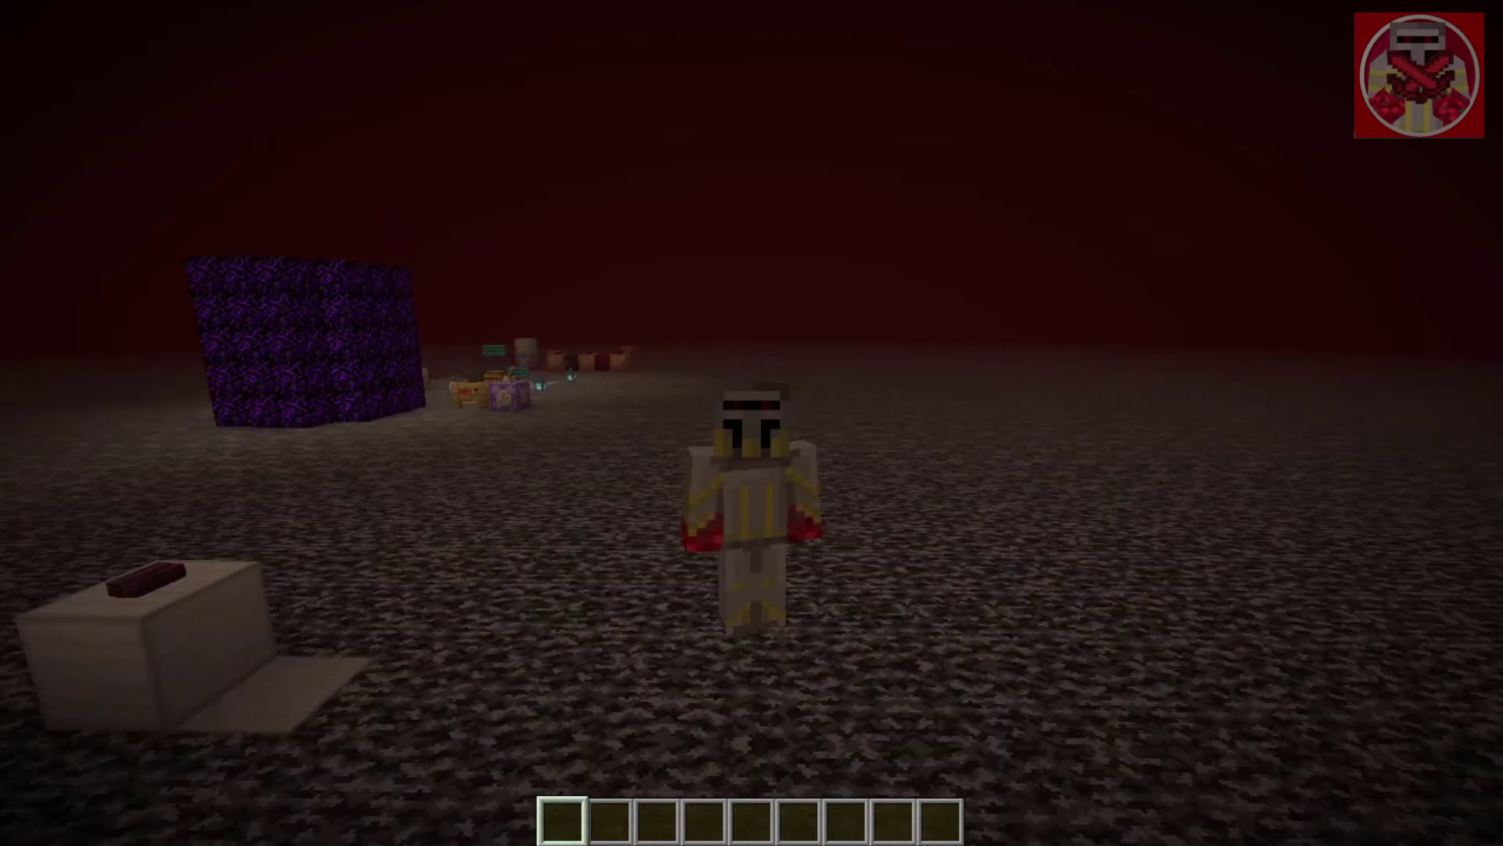
Step: Activate the Bossbar #1 command block to display its bar, and remove the bar with the Remove Bossbar #1 block
{"action": "key", "text": "w"}
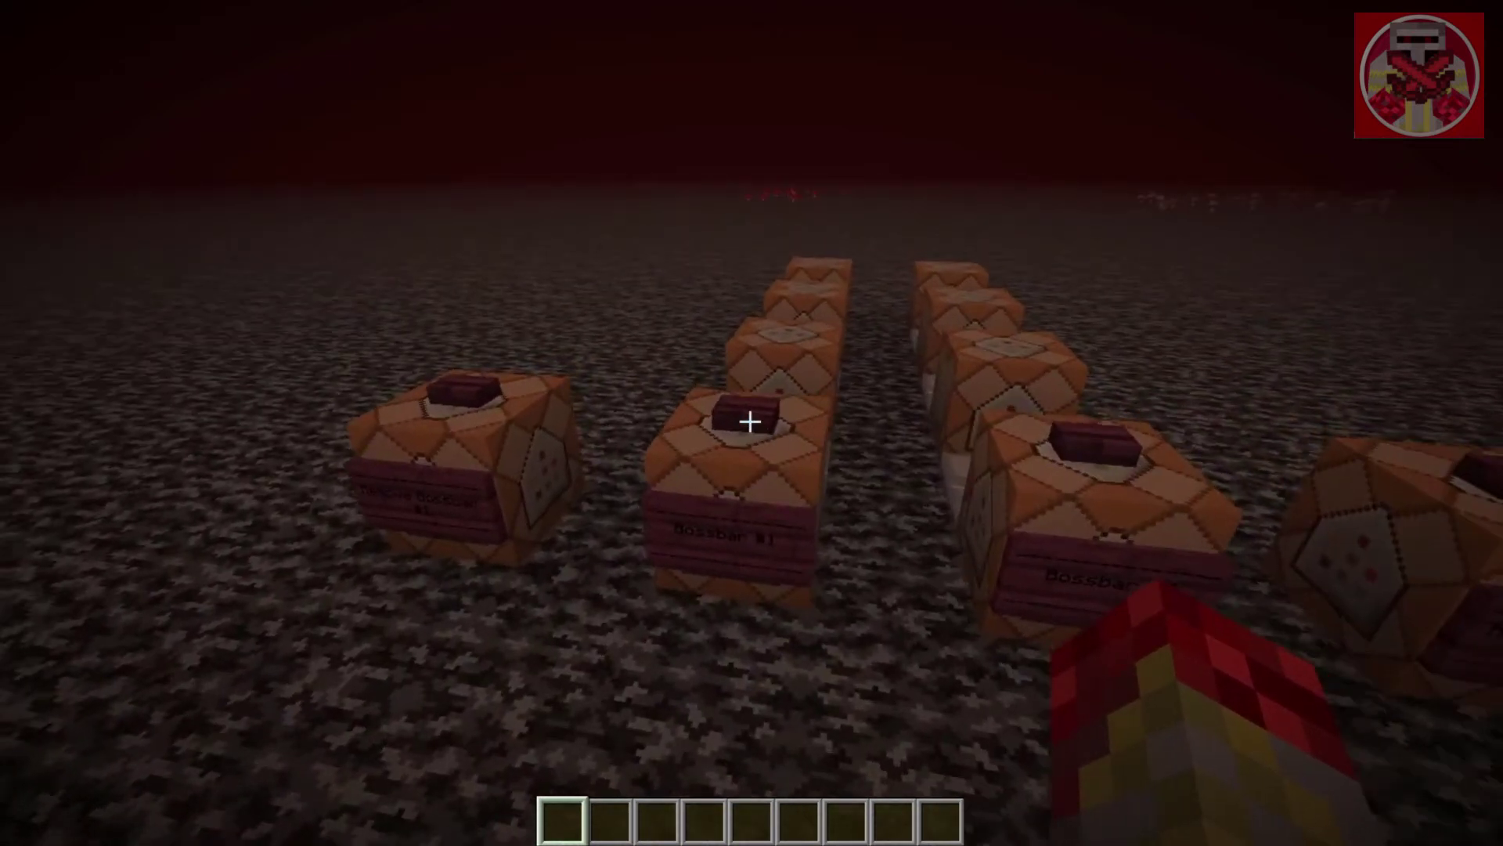
{"action": "right_click", "coordinate": [750, 422]}
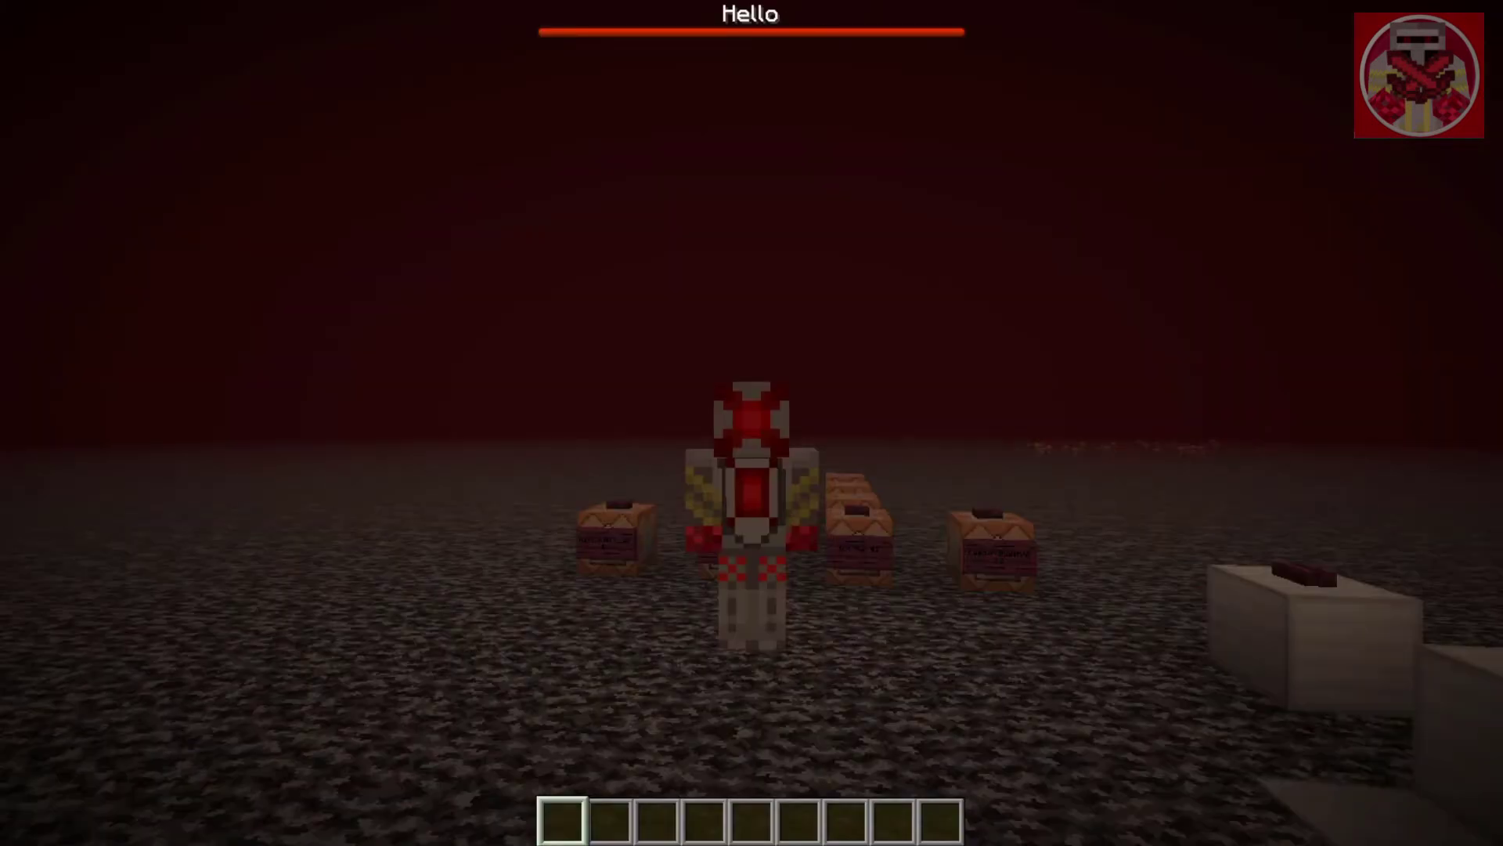
{"action": "key", "text": "F5"}
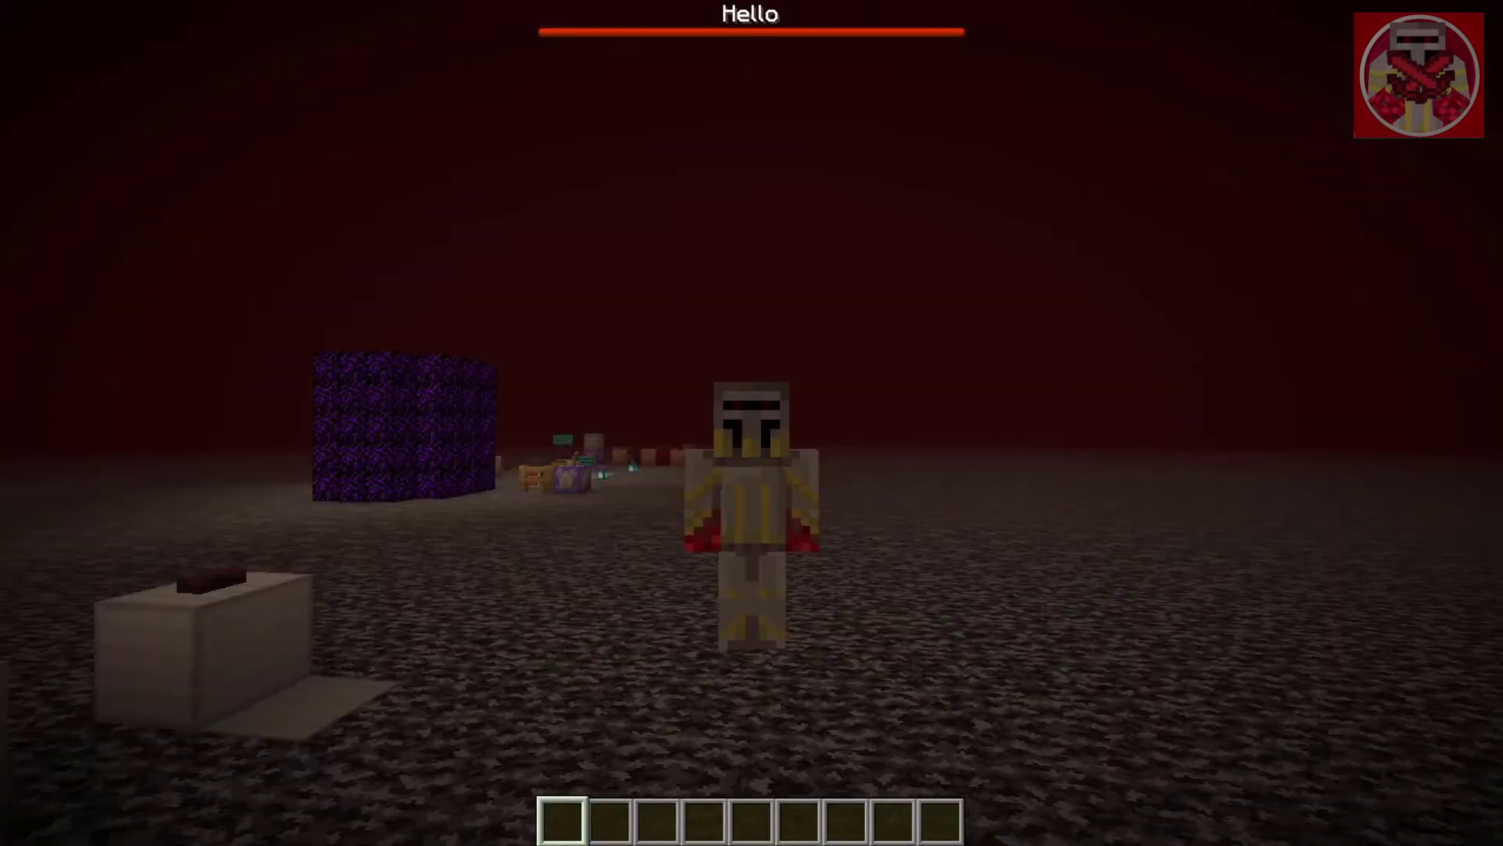
{"action": "key", "text": "s"}
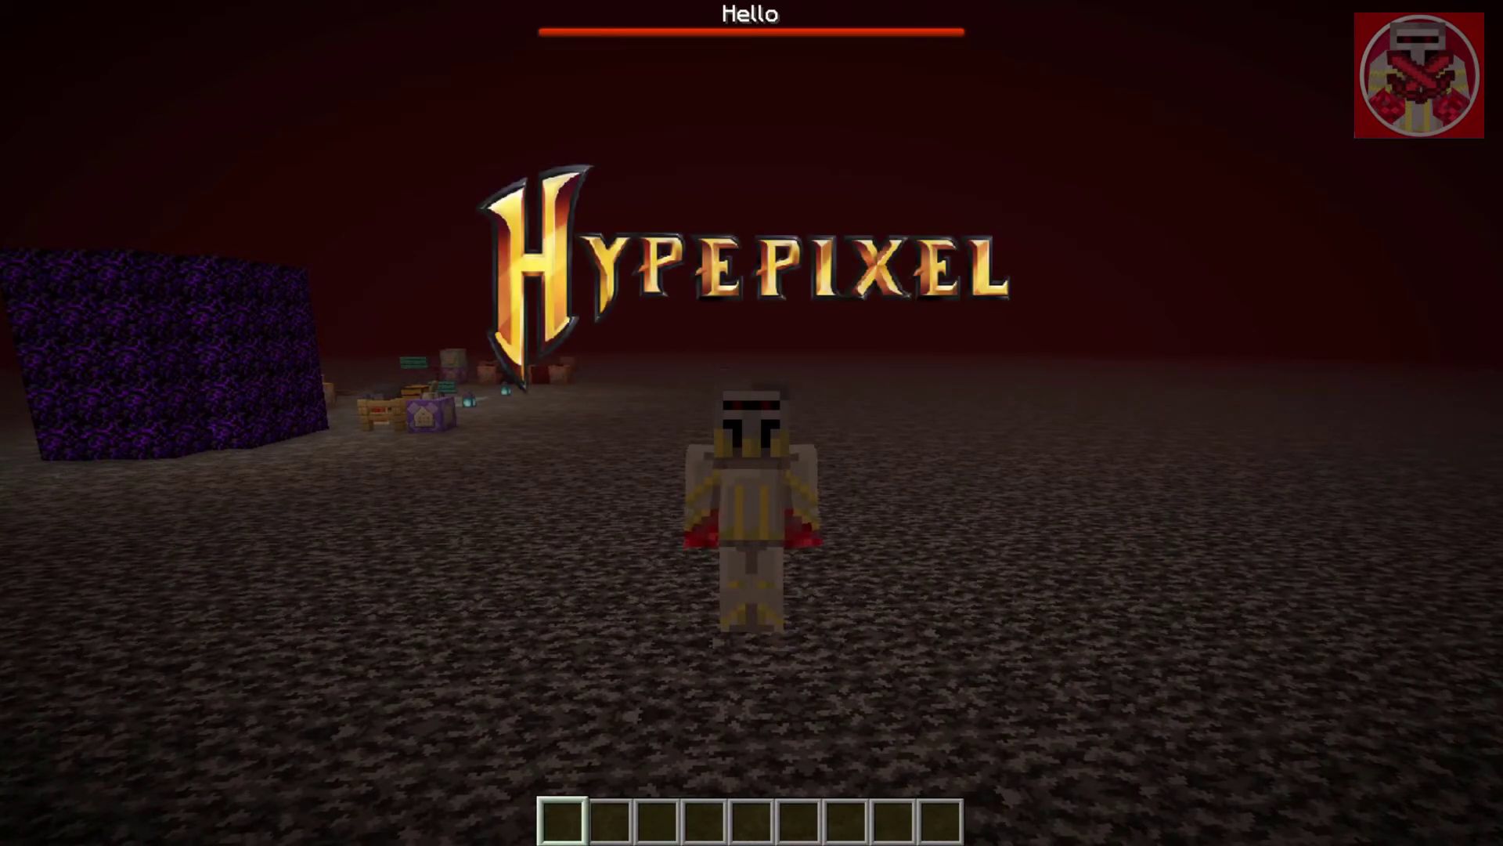
{"action": "key", "text": "shift"}
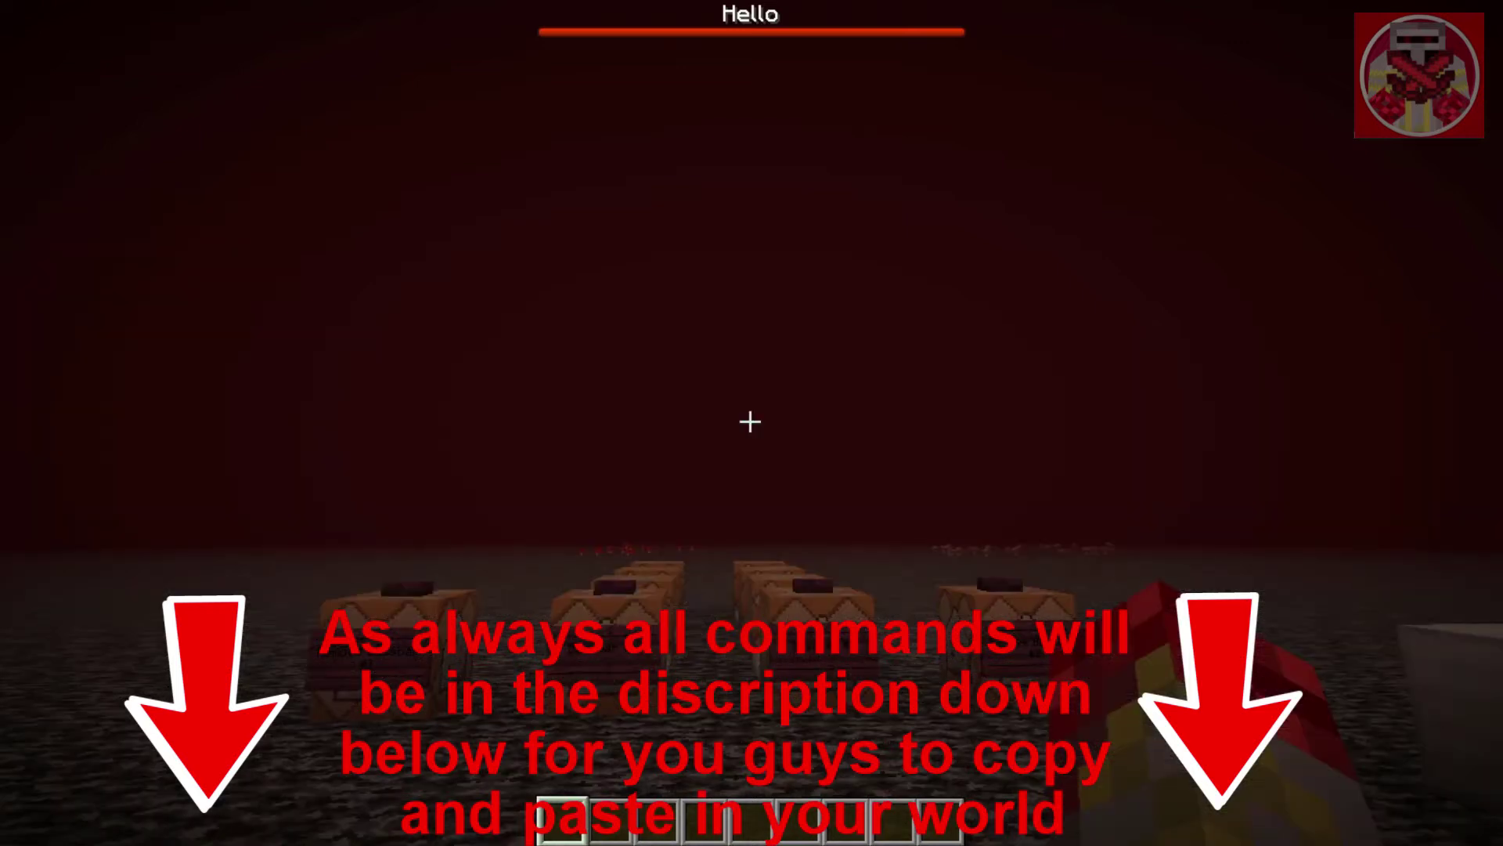
{"action": "key", "text": "w"}
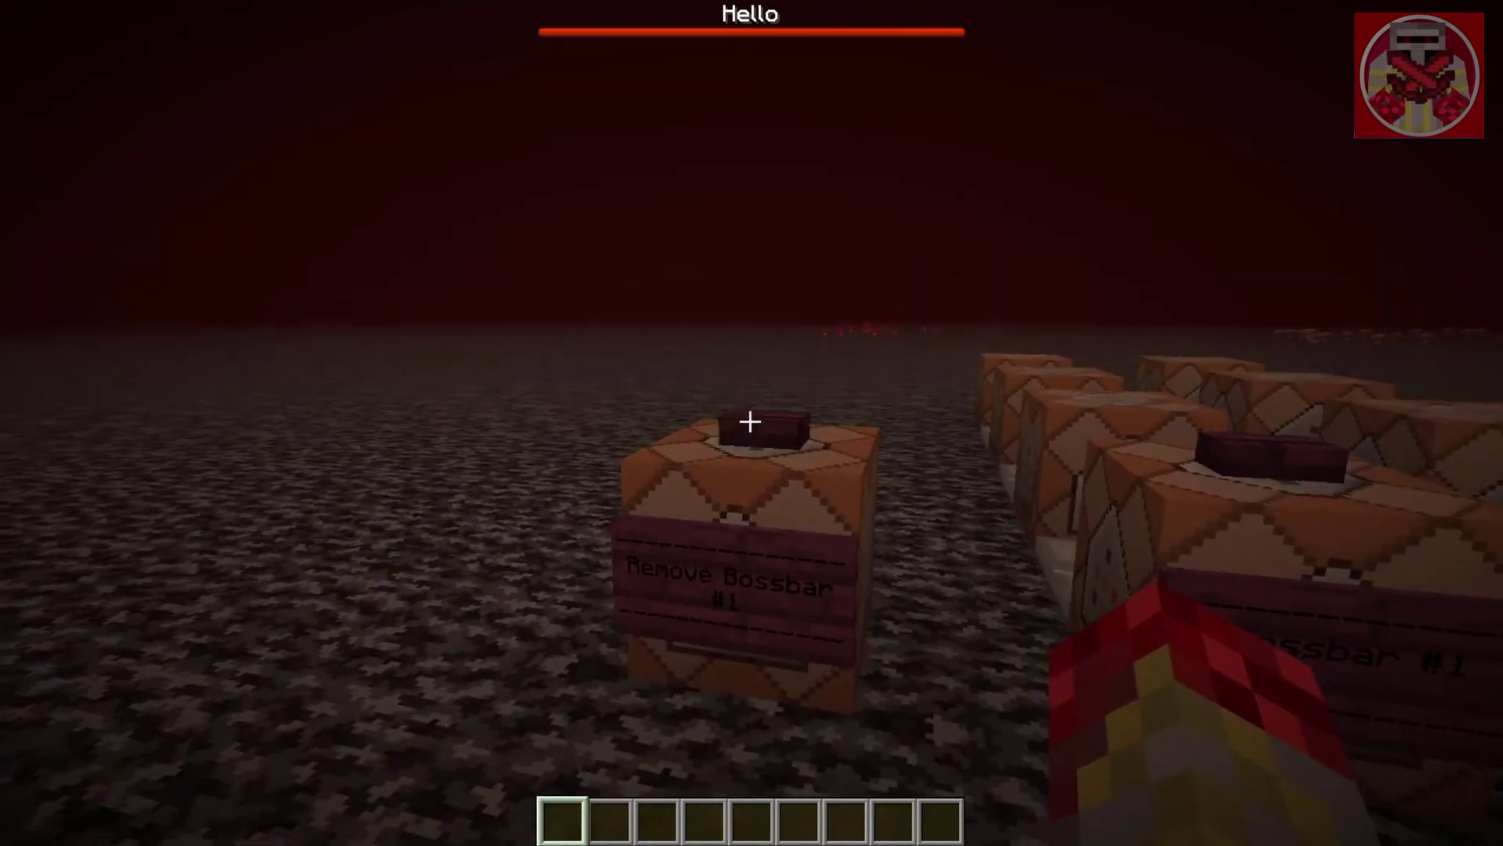
{"action": "right_click", "coordinate": [750, 422]}
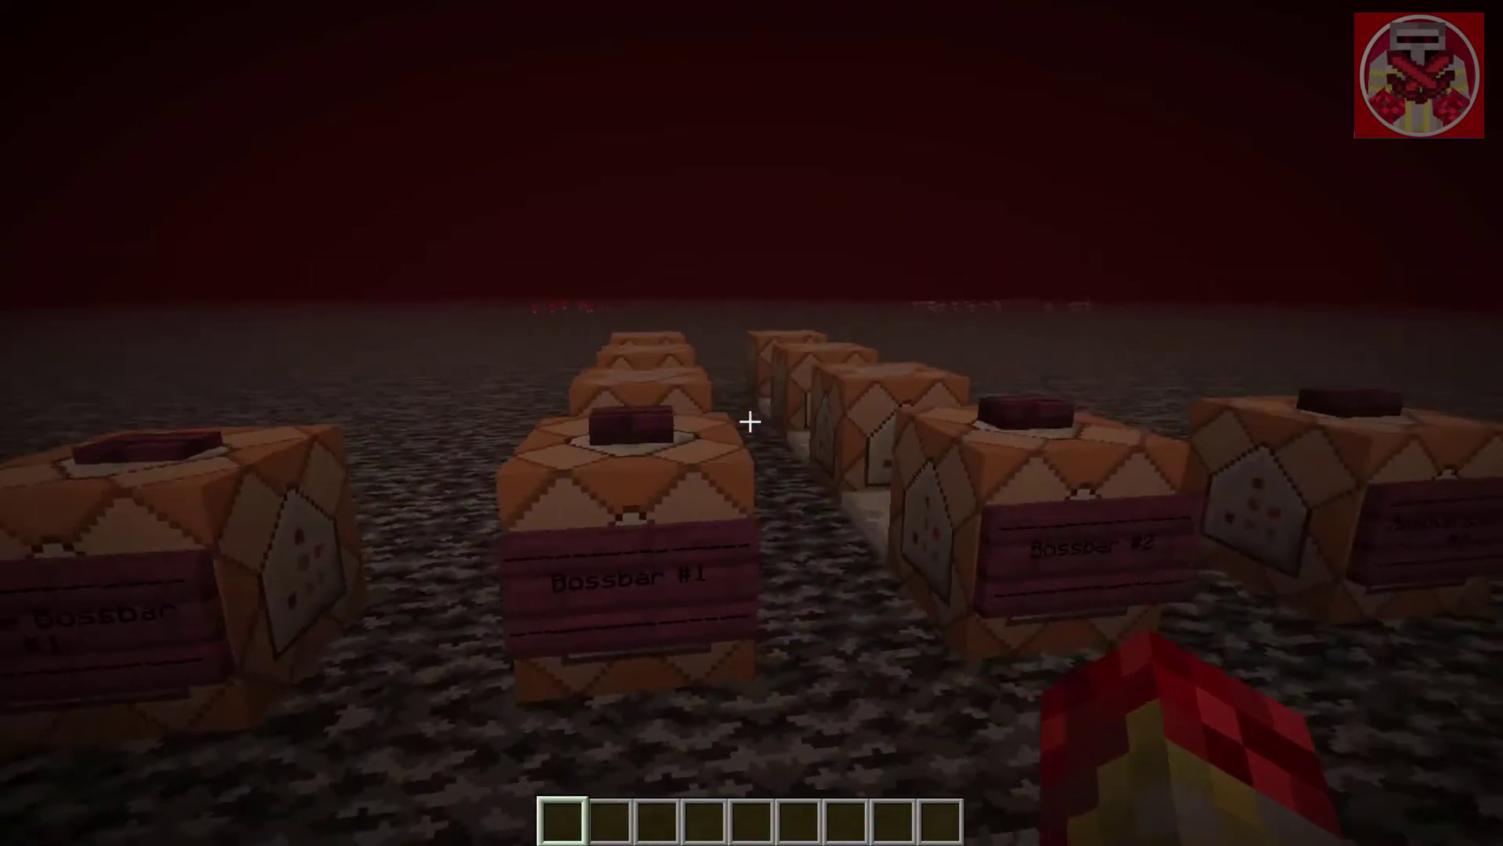
Step: Change the bossbar name in the Bossbar #1 command block to "Welcome" and save the command
{"action": "key", "text": "d"}
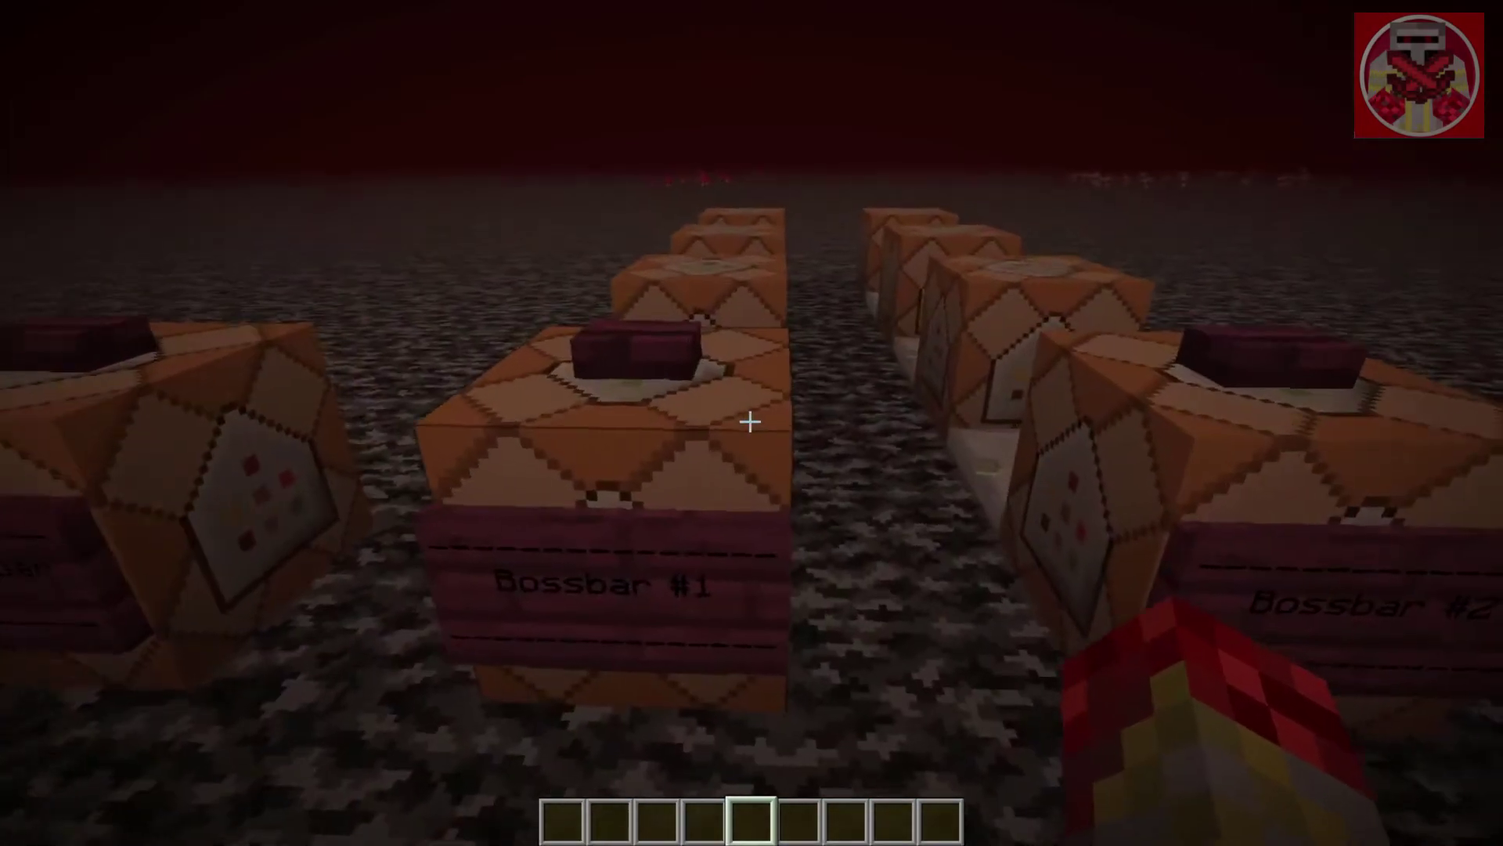
{"action": "right_click", "coordinate": [751, 423]}
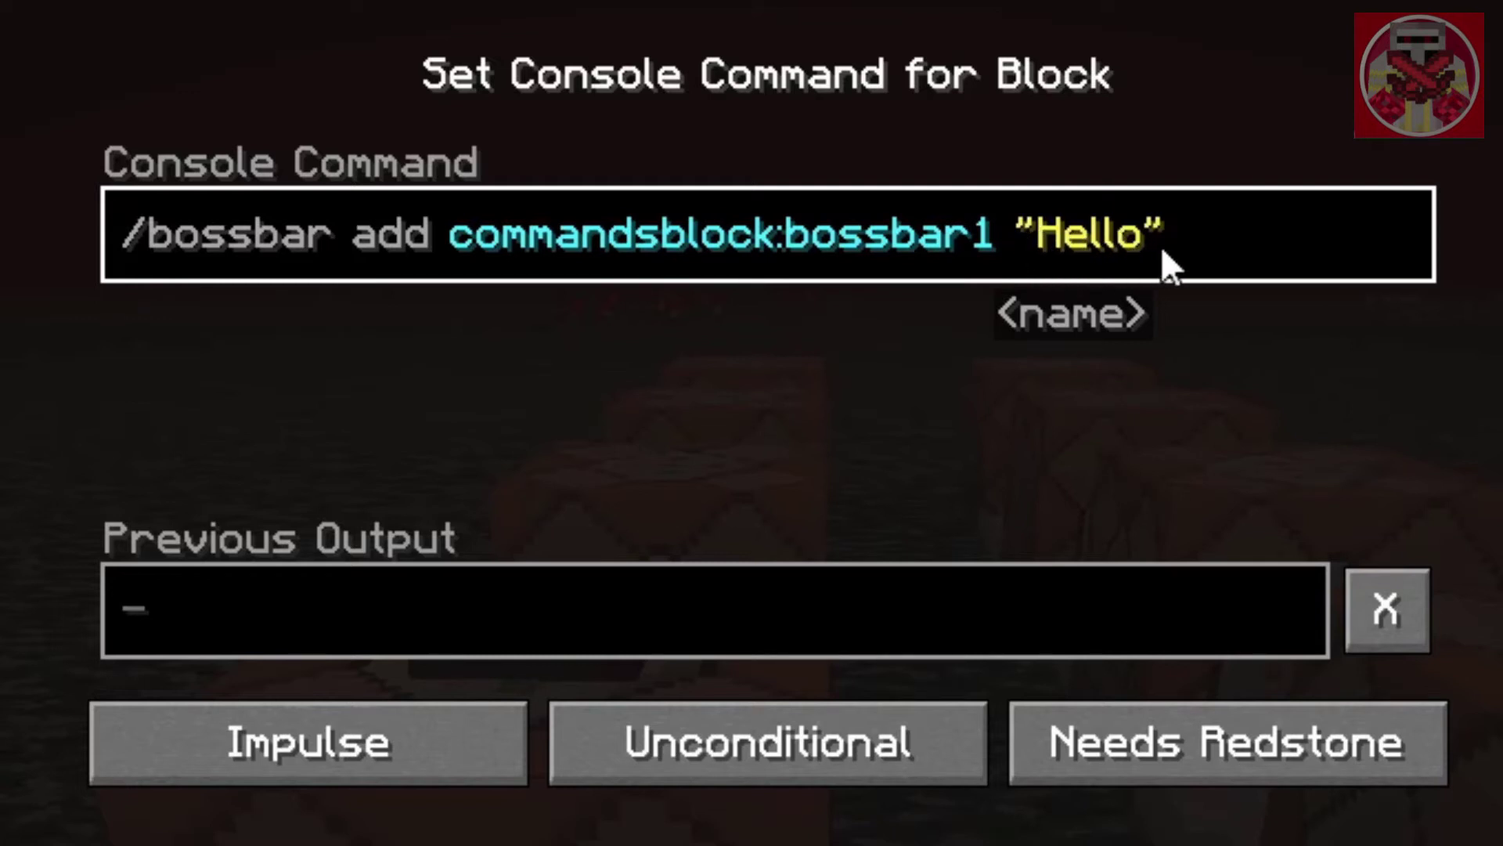
{"action": "key", "text": "Left"}
{"action": "key", "text": "BackSpace"}
{"action": "key", "text": "BackSpace"}
{"action": "key", "text": "BackSpace"}
{"action": "key", "text": "BackSpace"}
{"action": "key", "text": "BackSpace"}
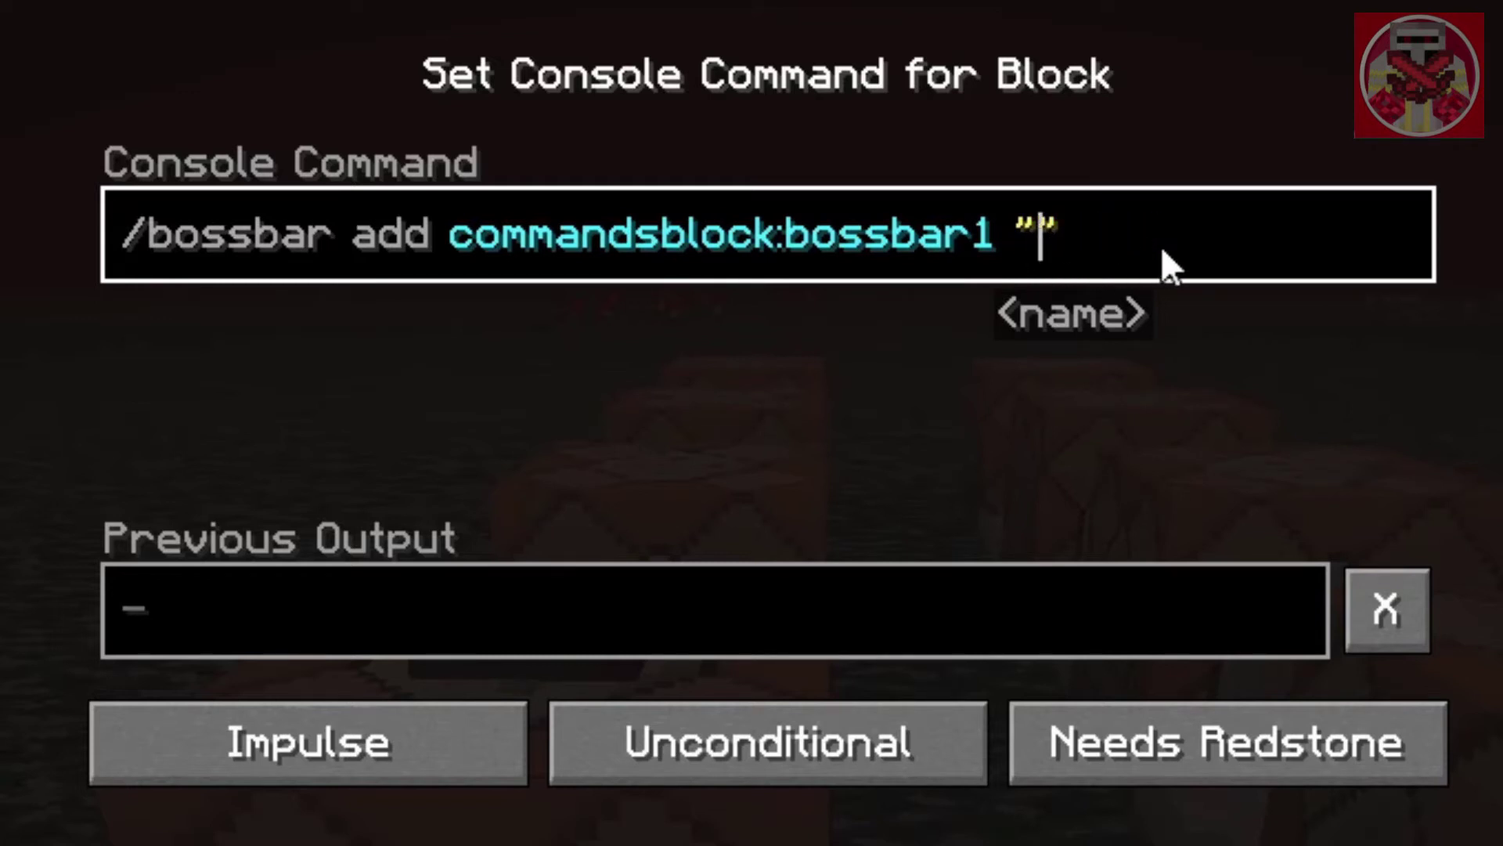
{"action": "type", "text": "Welcome"}
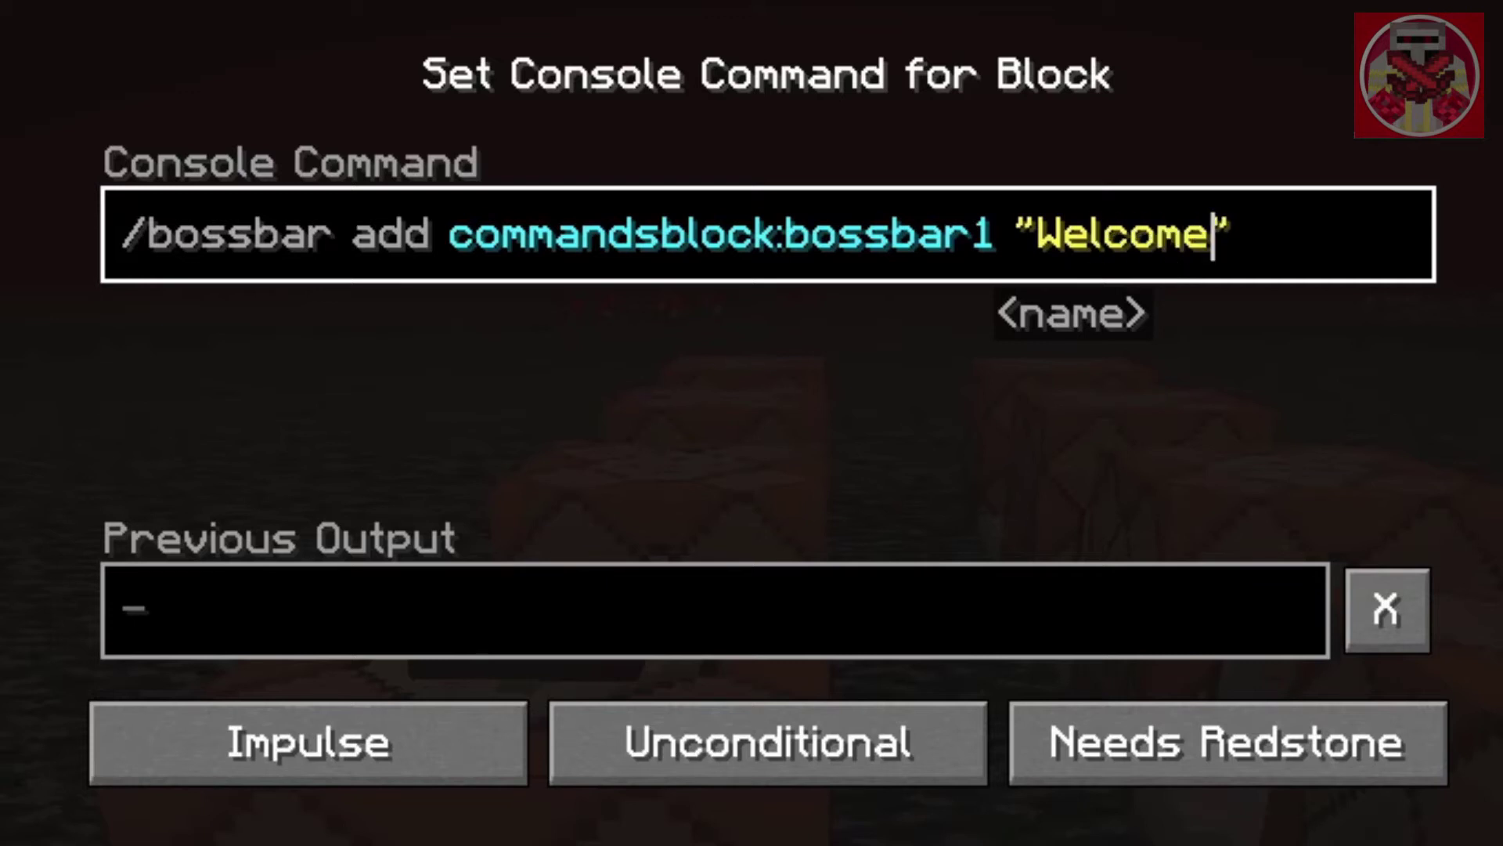
{"action": "key", "text": "Return"}
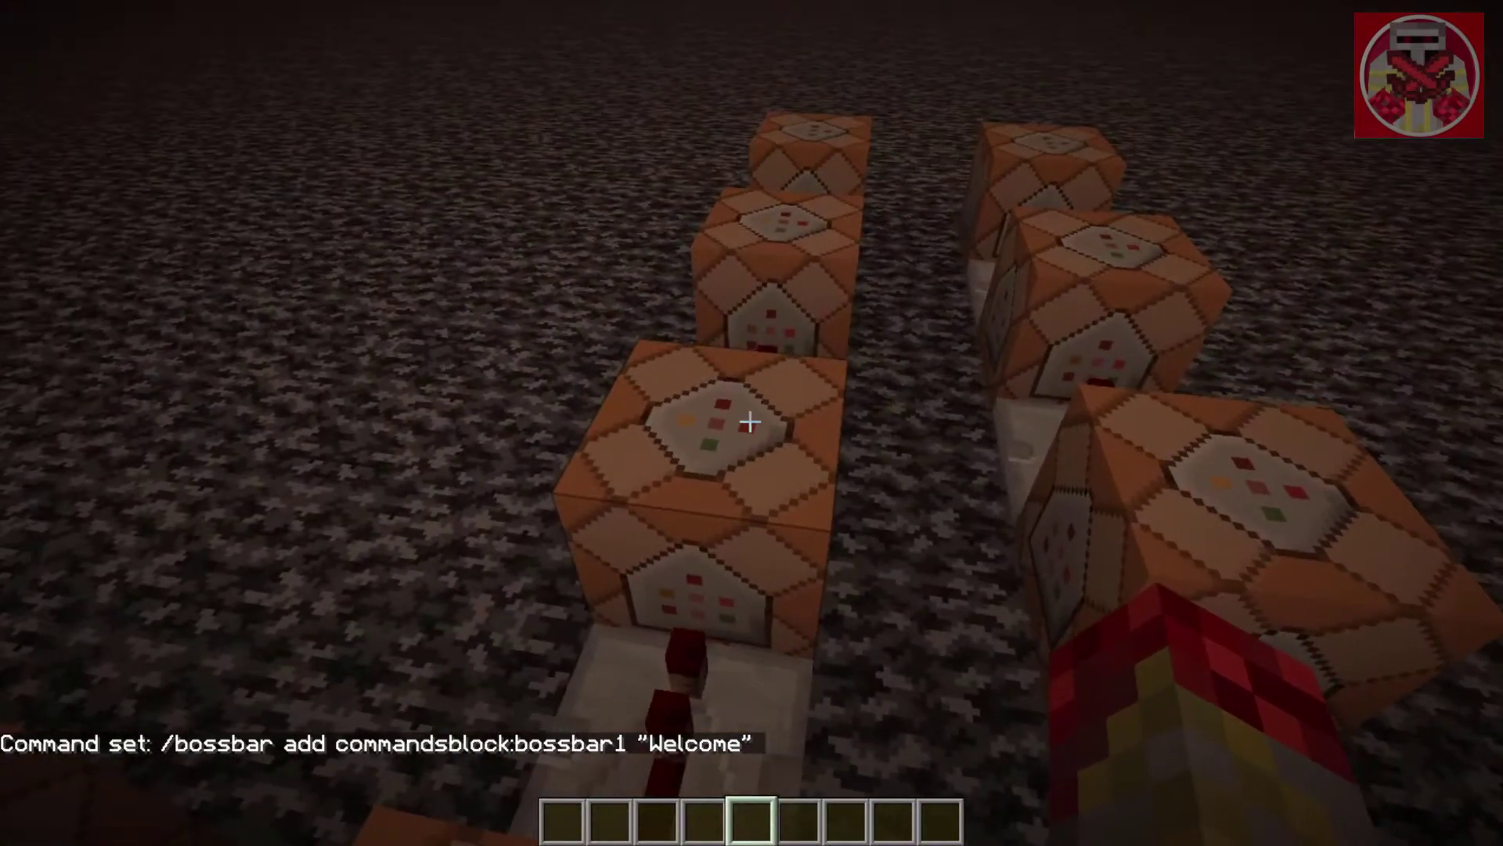
Step: Choose red as the color in the bossbar1 color command block and save the command
{"action": "right_click", "coordinate": [750, 423]}
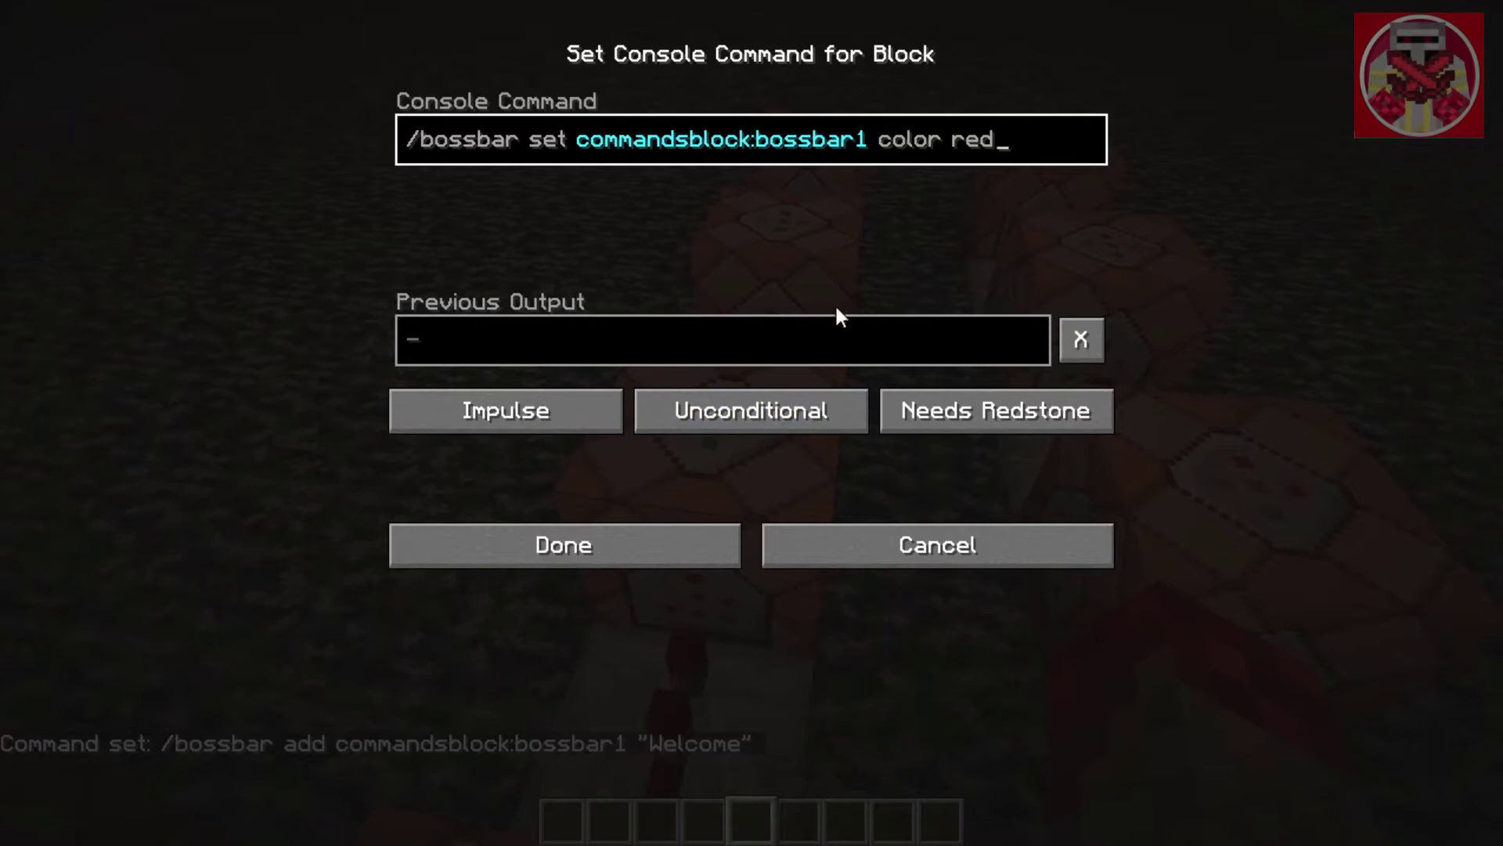
{"action": "key", "text": "Escape"}
{"action": "key", "text": "F5"}
{"action": "key", "text": "F5"}
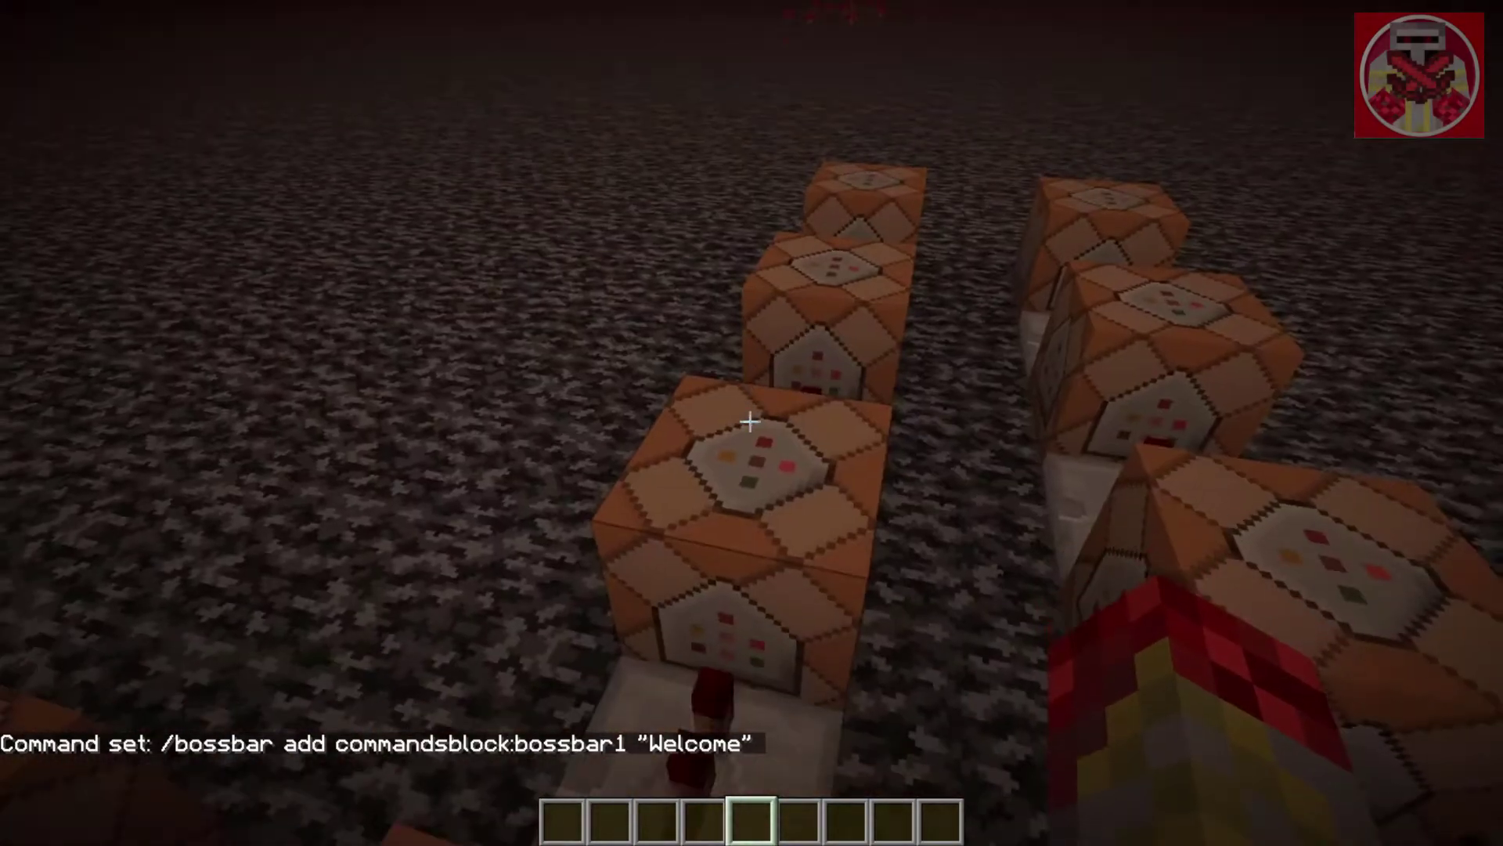
{"action": "right_click", "coordinate": [751, 422]}
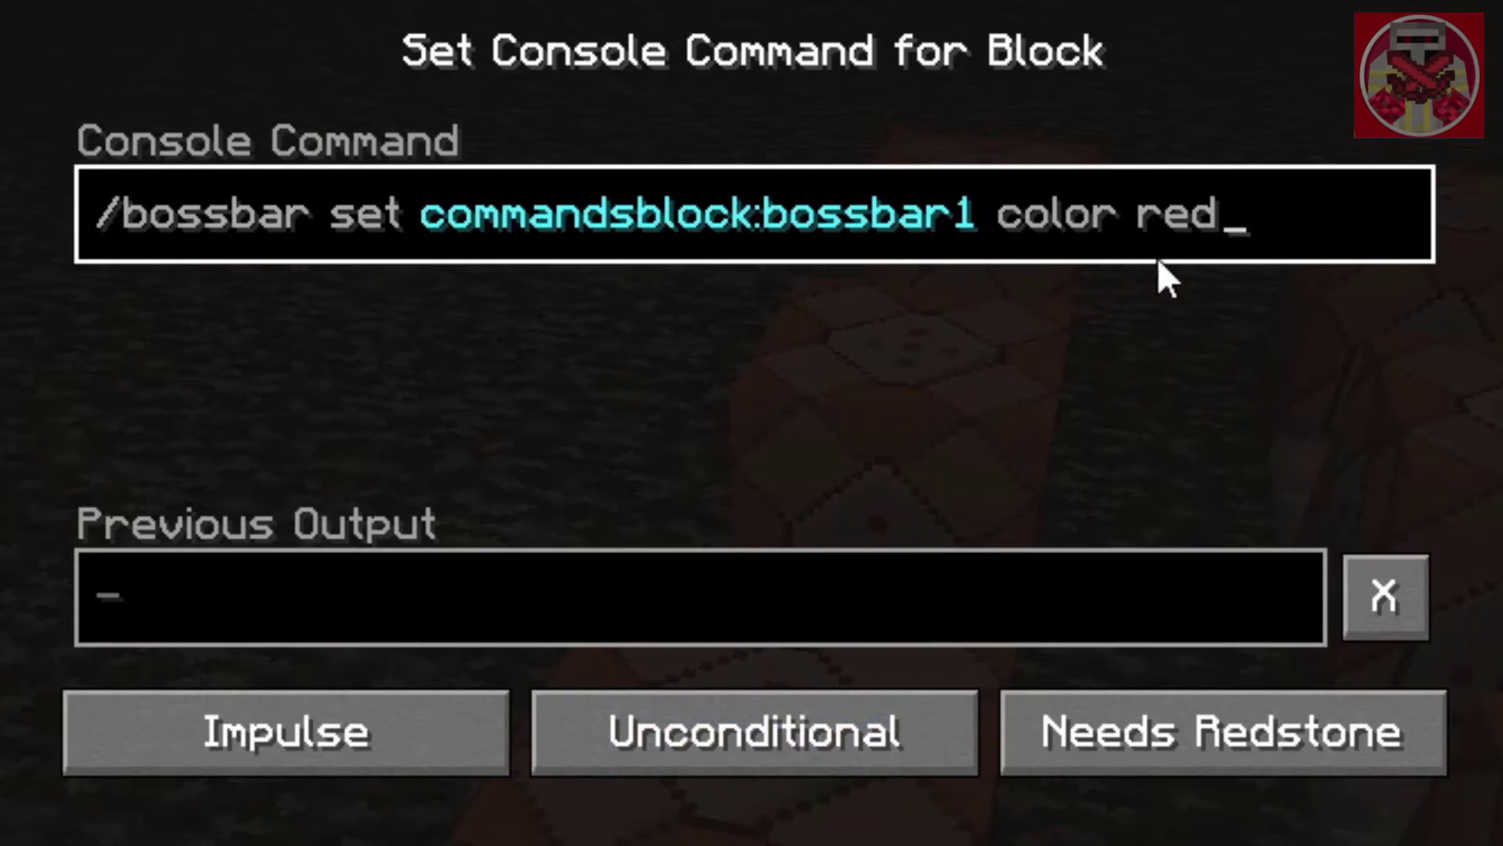
{"action": "key", "text": "BackSpace"}
{"action": "key", "text": "BackSpace"}
{"action": "key", "text": "BackSpace"}
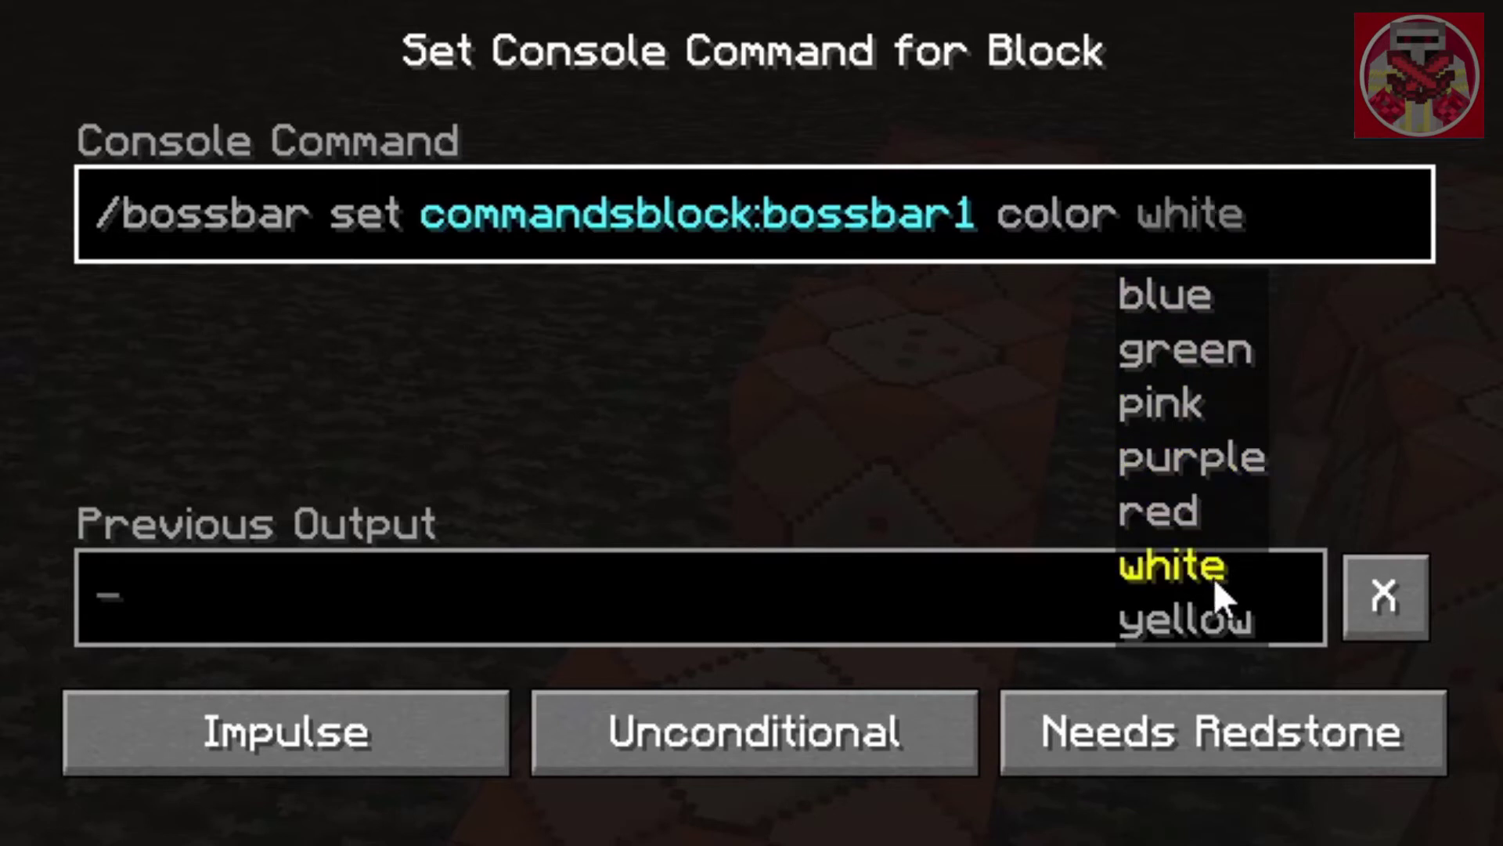
{"action": "left_click", "coordinate": [1173, 514]}
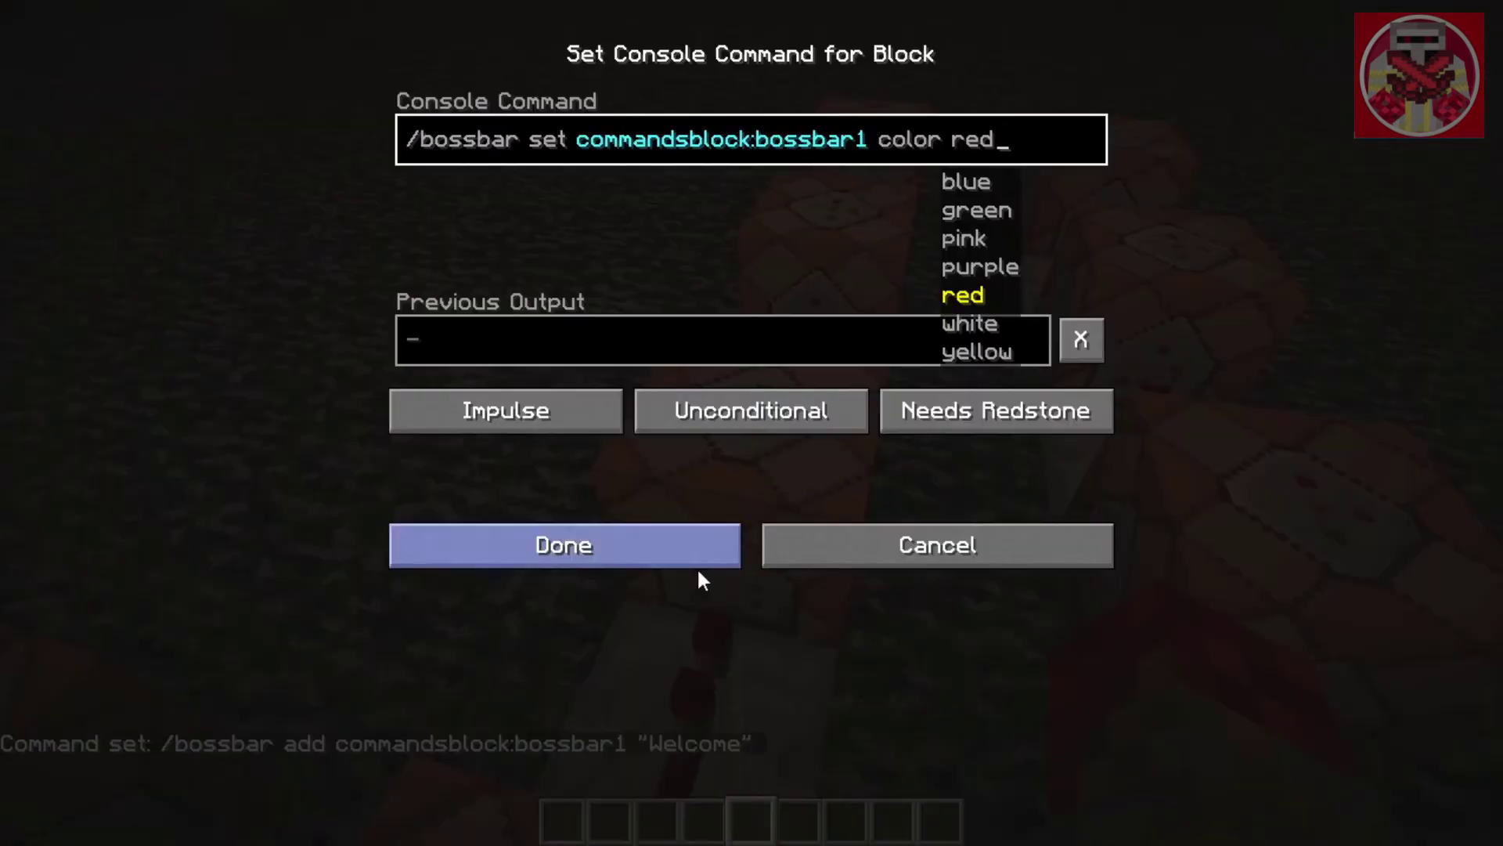
{"action": "left_click", "coordinate": [699, 564]}
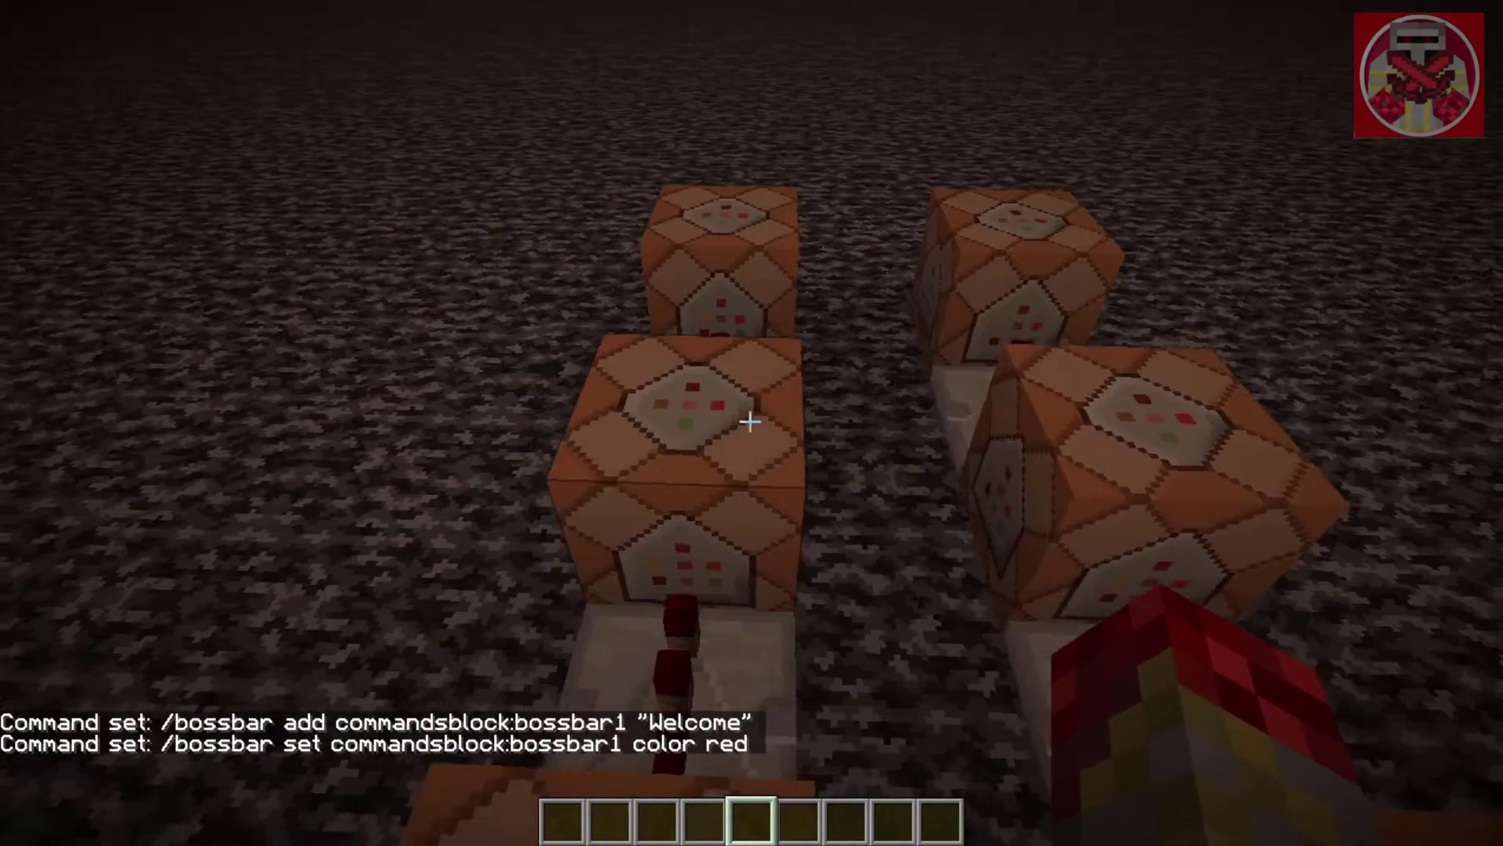
Step: Review the remaining command blocks in the Bossbar #1 chain, including the one that sets the bar's value
{"action": "right_click", "coordinate": [752, 423]}
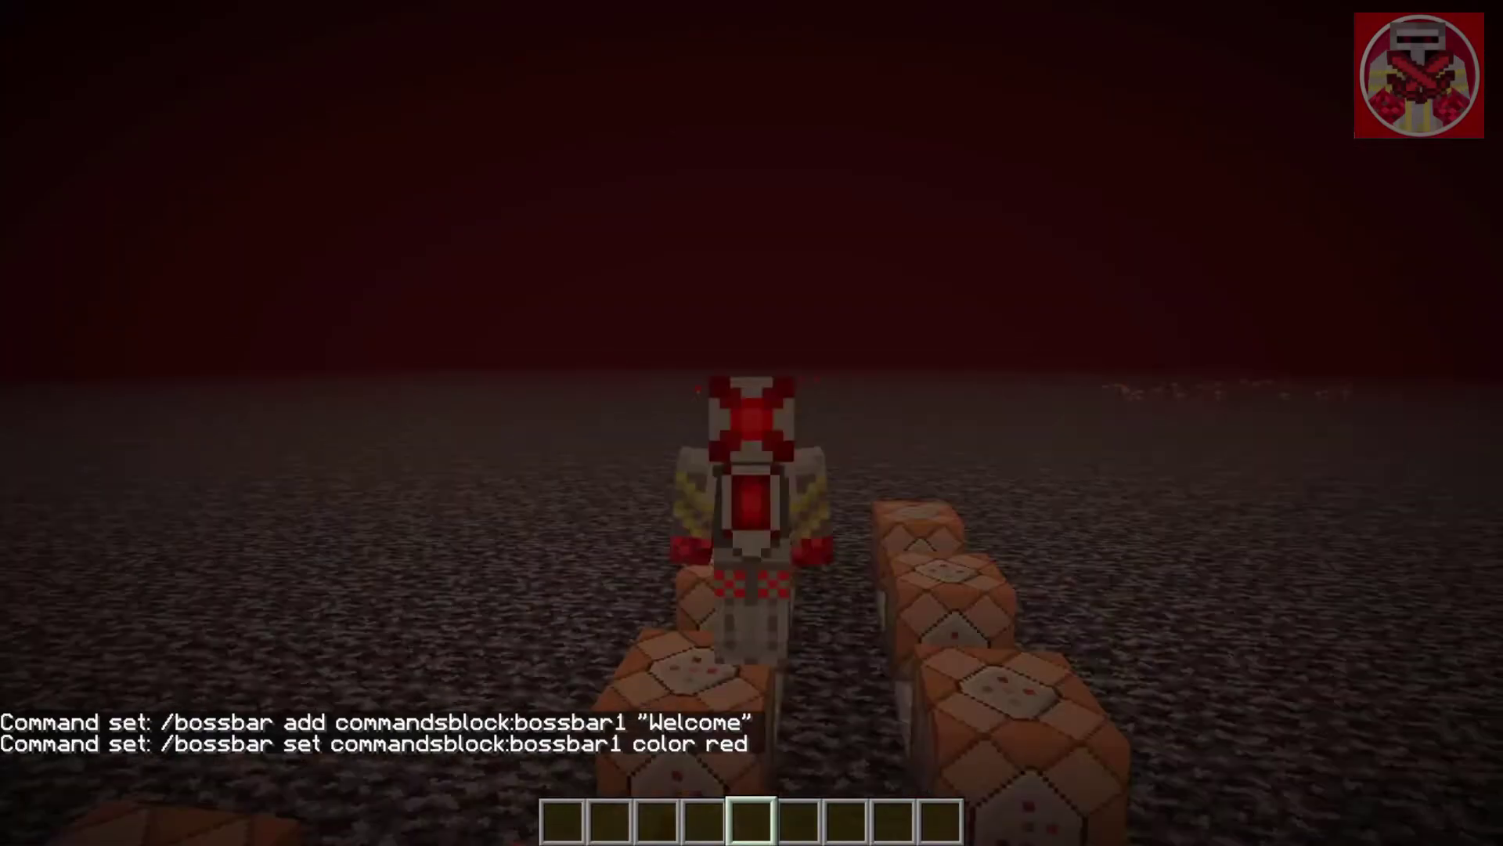
{"action": "key", "text": "F5"}
{"action": "key", "text": "F5"}
{"action": "right_click", "coordinate": [750, 423]}
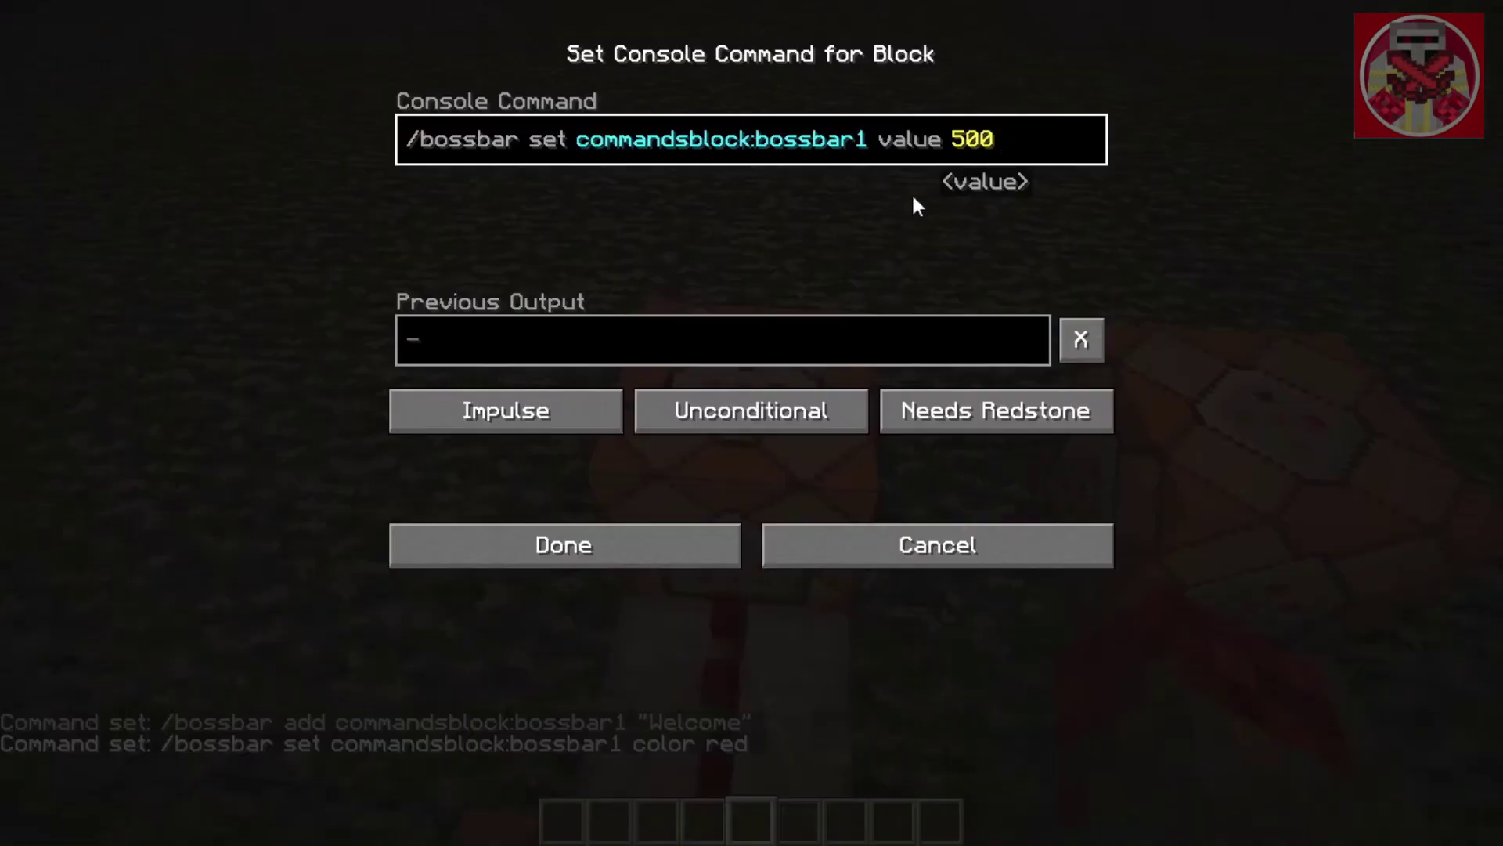
{"action": "key", "text": "Escape"}
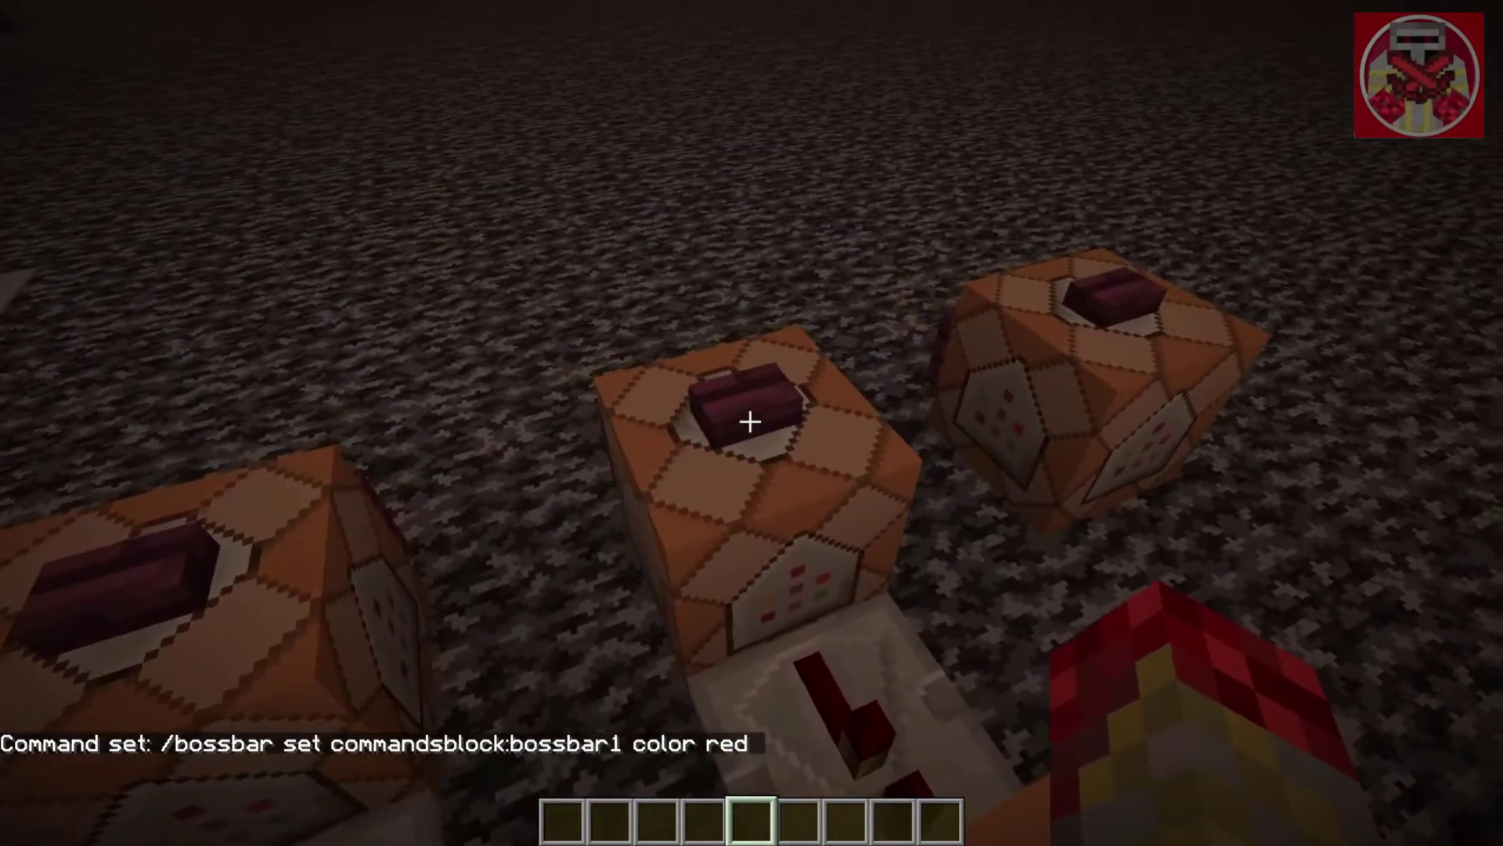
Step: Activate Bossbar #1 and set the value in the chain's bossbar1 value command block to 250
{"action": "right_click", "coordinate": [750, 422]}
{"action": "key", "text": "w"}
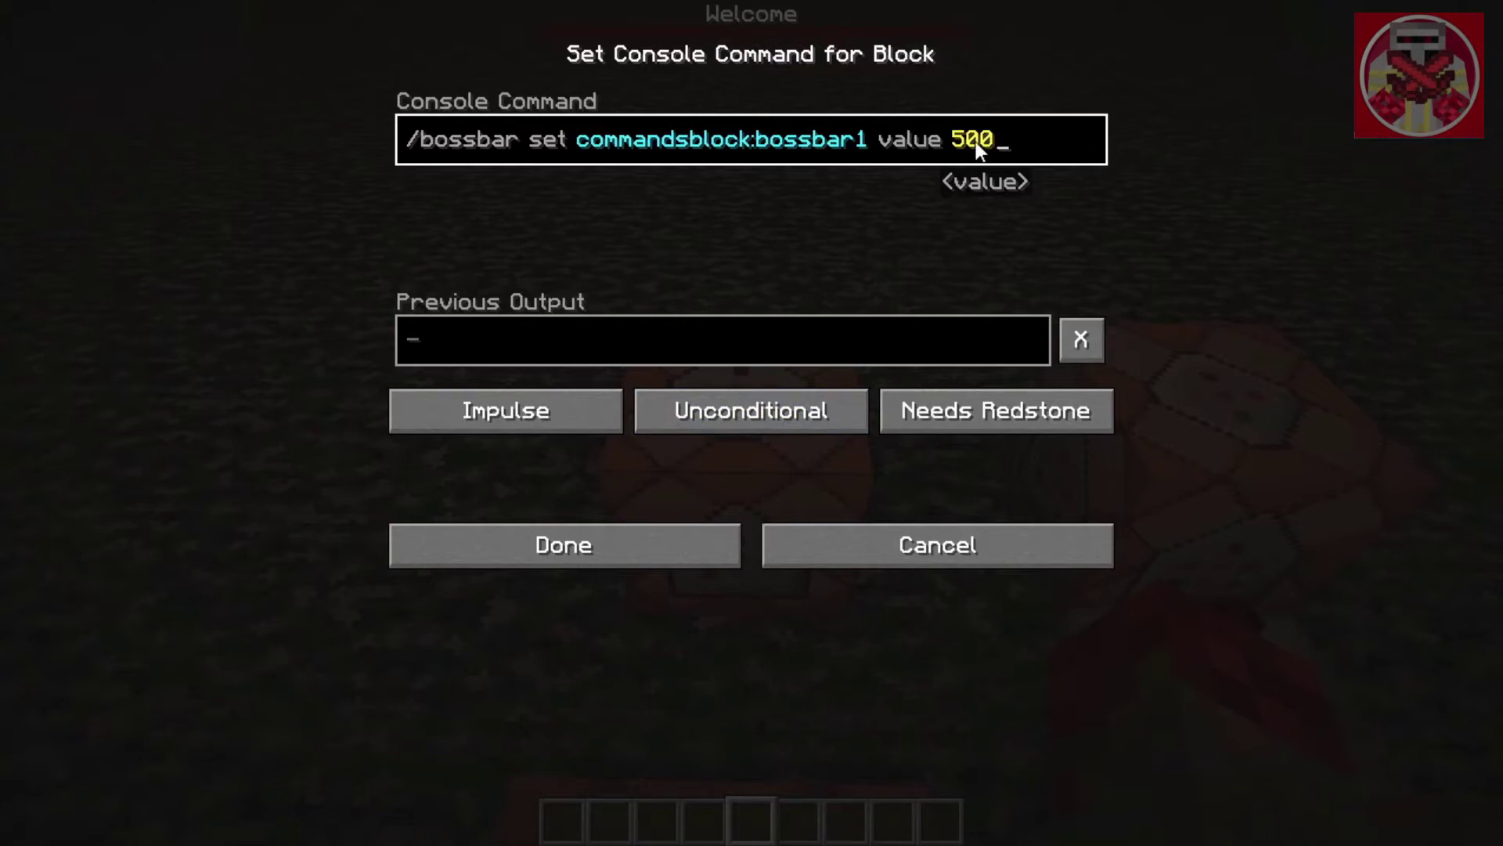
{"action": "key", "text": "BackSpace"}
{"action": "type", "text": "250"}
{"action": "left_click", "coordinate": [725, 544]}
Step: Take an oak button from the creative inventory into the first hotbar slot
{"action": "key", "text": "e"}
{"action": "left_click", "coordinate": [689, 235]}
{"action": "left_click", "coordinate": [603, 492]}
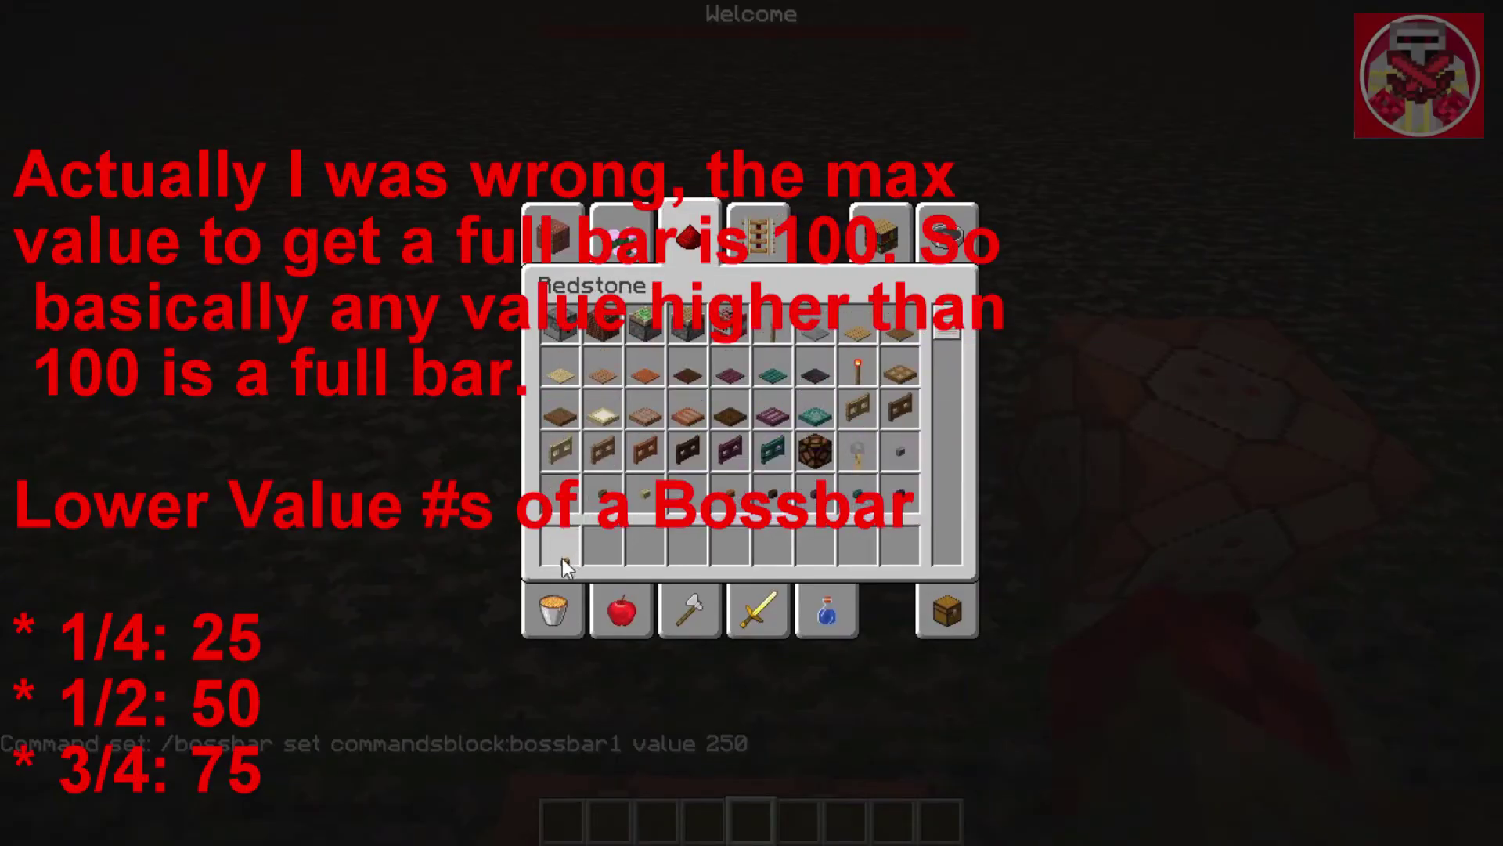
{"action": "left_click", "coordinate": [568, 562]}
{"action": "key", "text": "e"}
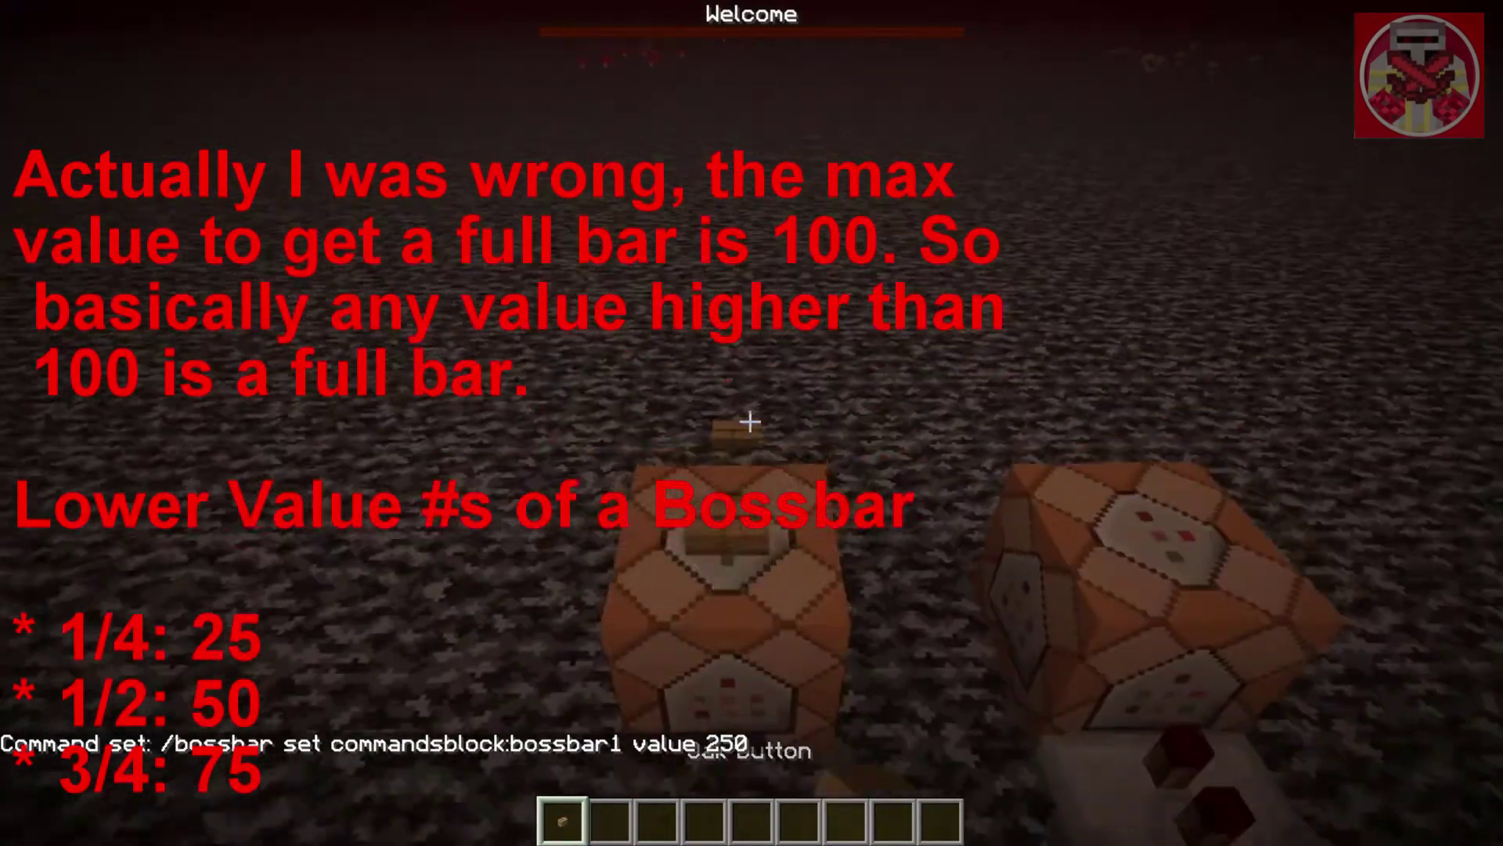
Step: Place an oak button on top of the value command block and activate it to apply the value
{"action": "right_click", "coordinate": [750, 422]}
{"action": "scroll", "coordinate": [751, 422], "scroll_direction": "down", "scroll_amount": 1}
{"action": "right_click", "coordinate": [750, 422]}
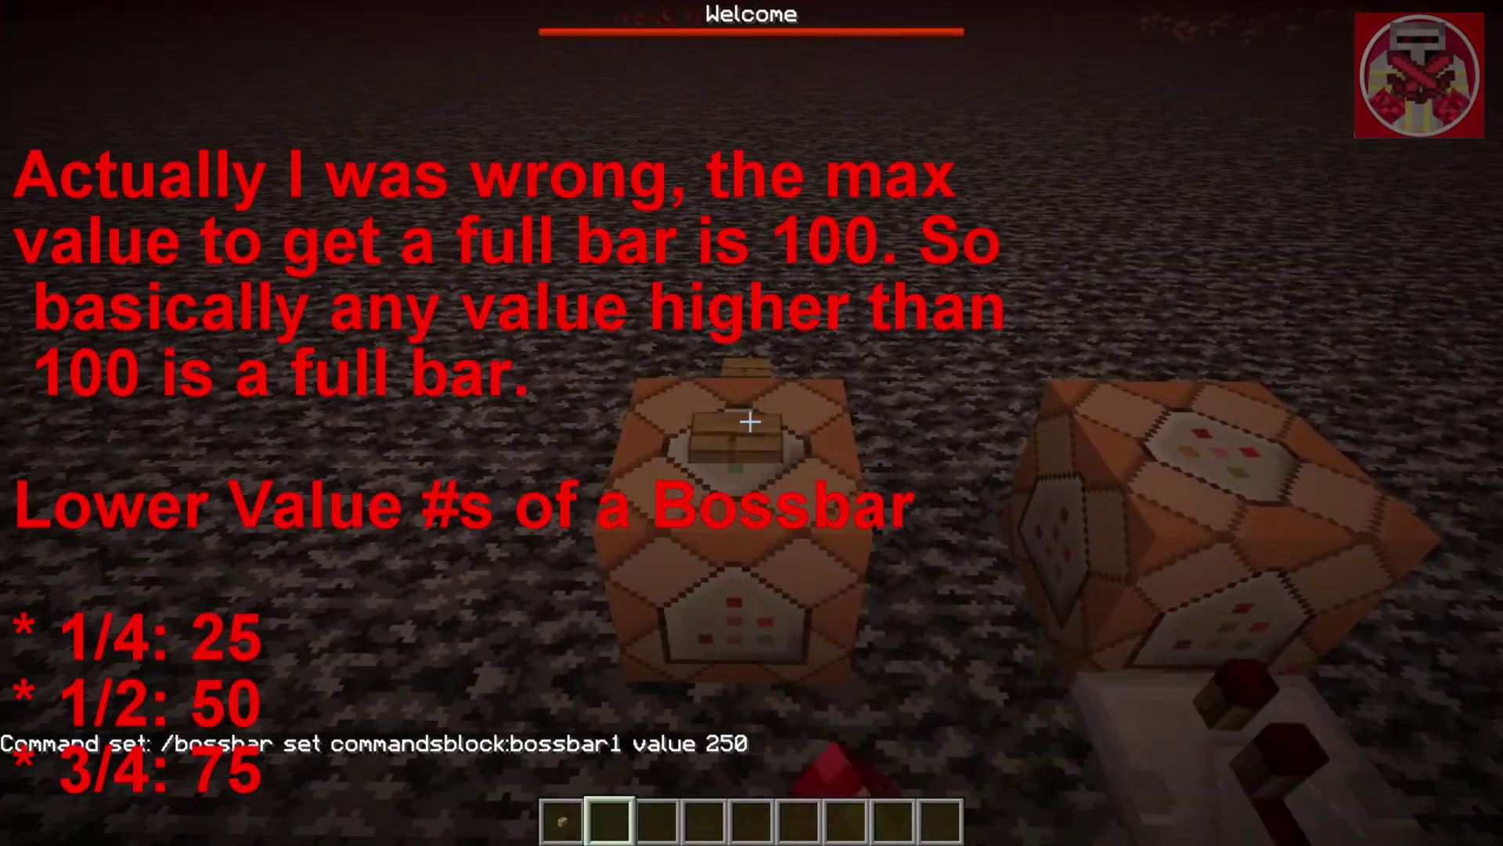
Step: Break the oak button off the top of the value command block and set its bossbar1 value to 50
{"action": "left_click", "coordinate": [750, 421]}
{"action": "left_click", "coordinate": [750, 422]}
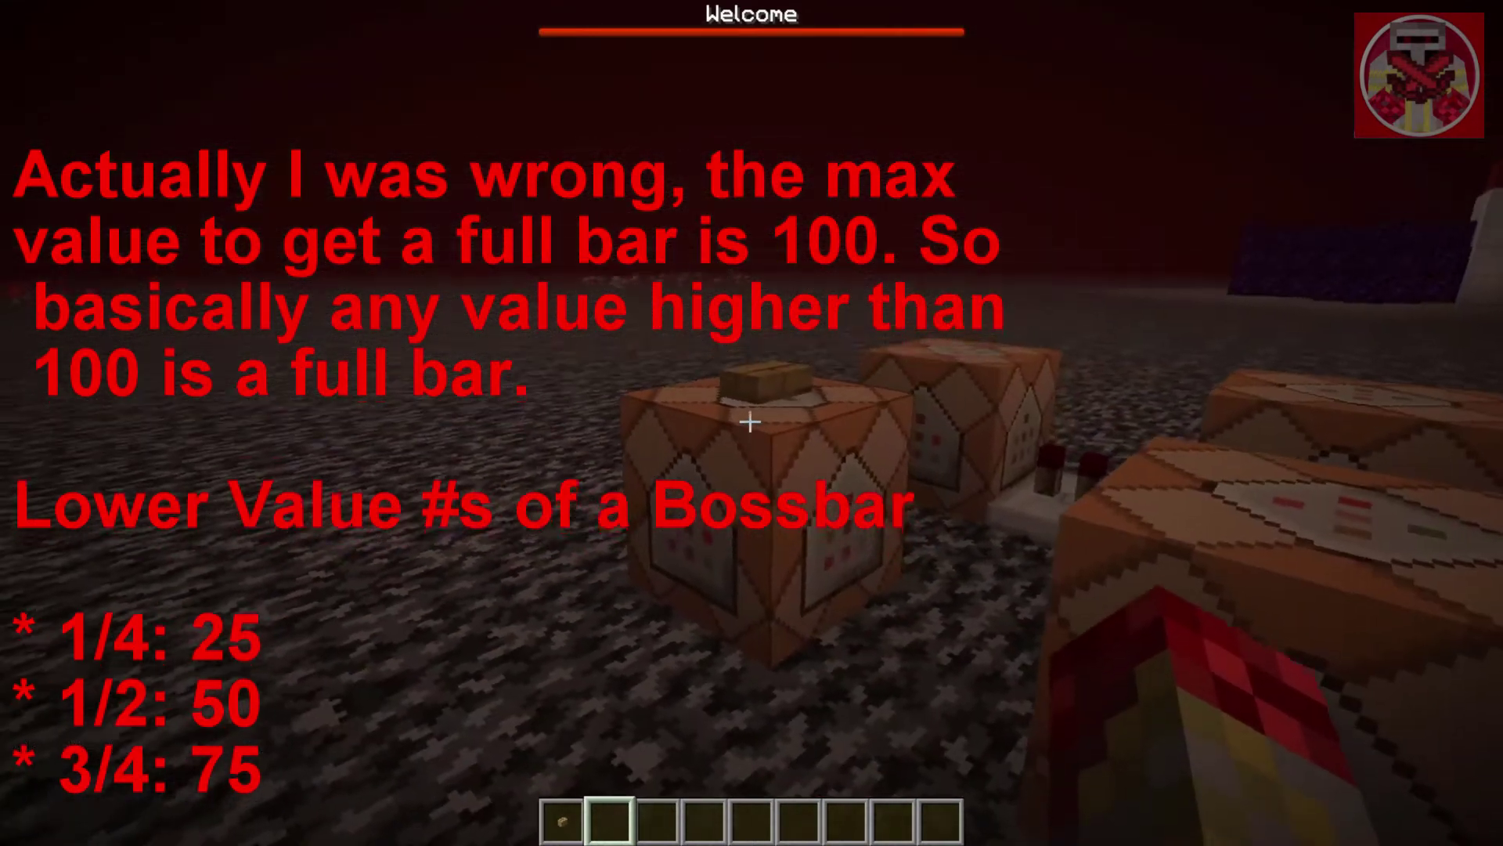
{"action": "left_click", "coordinate": [750, 422]}
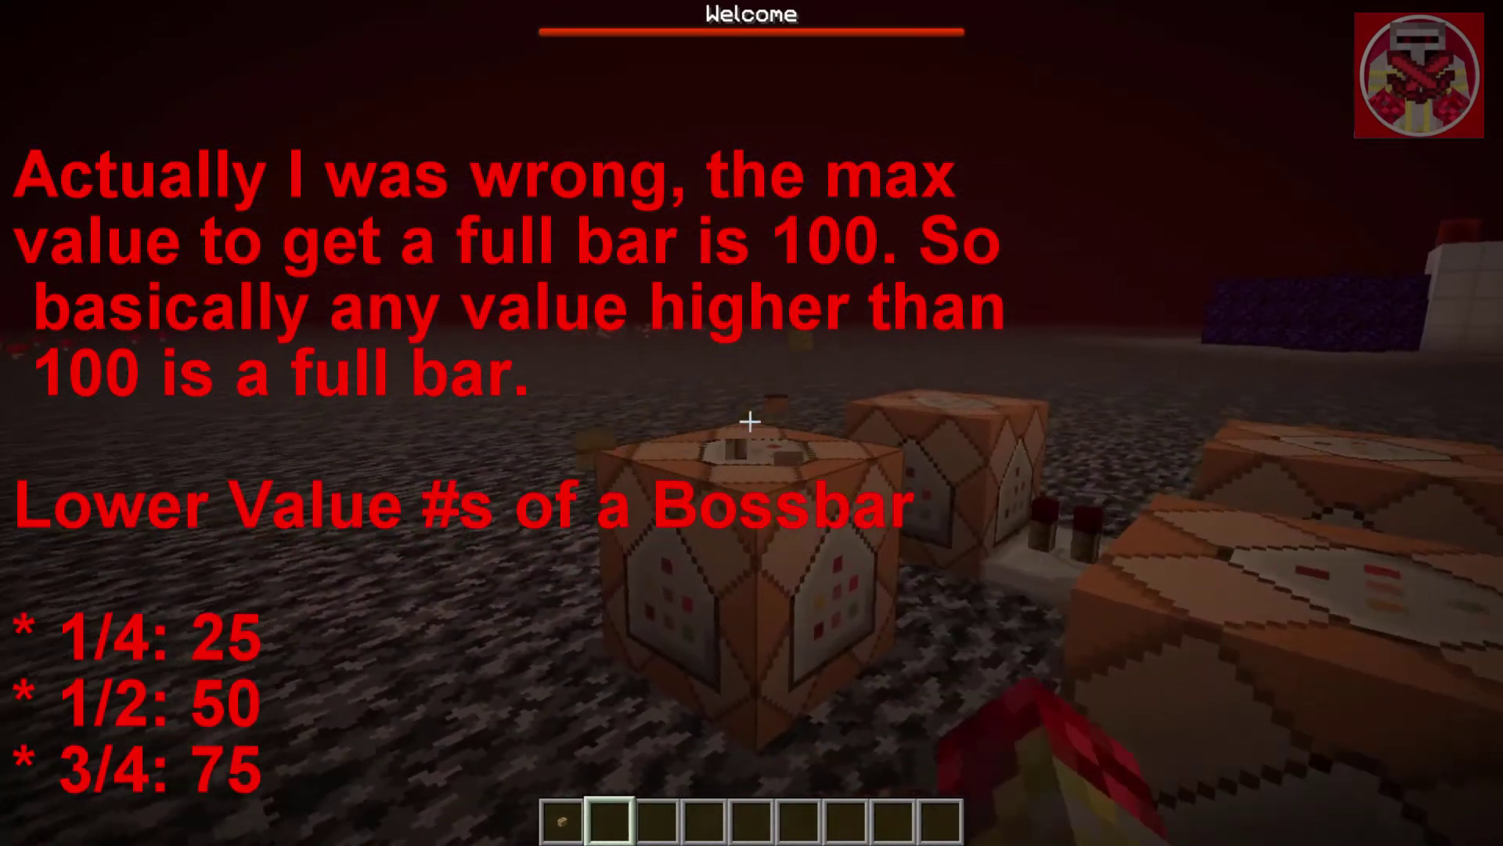
{"action": "right_click", "coordinate": [750, 422]}
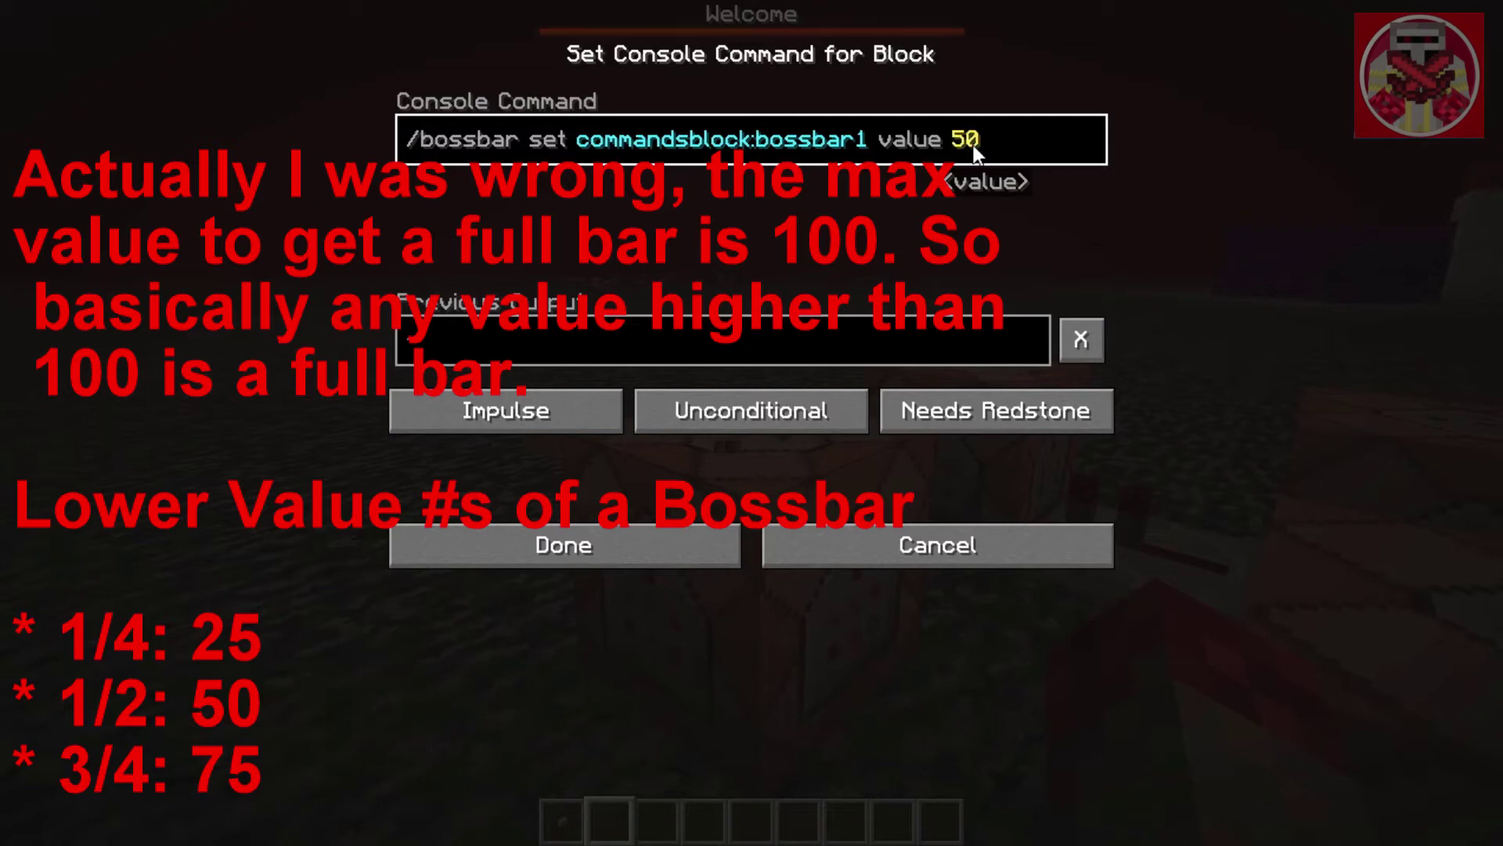
{"action": "left_click", "coordinate": [660, 538]}
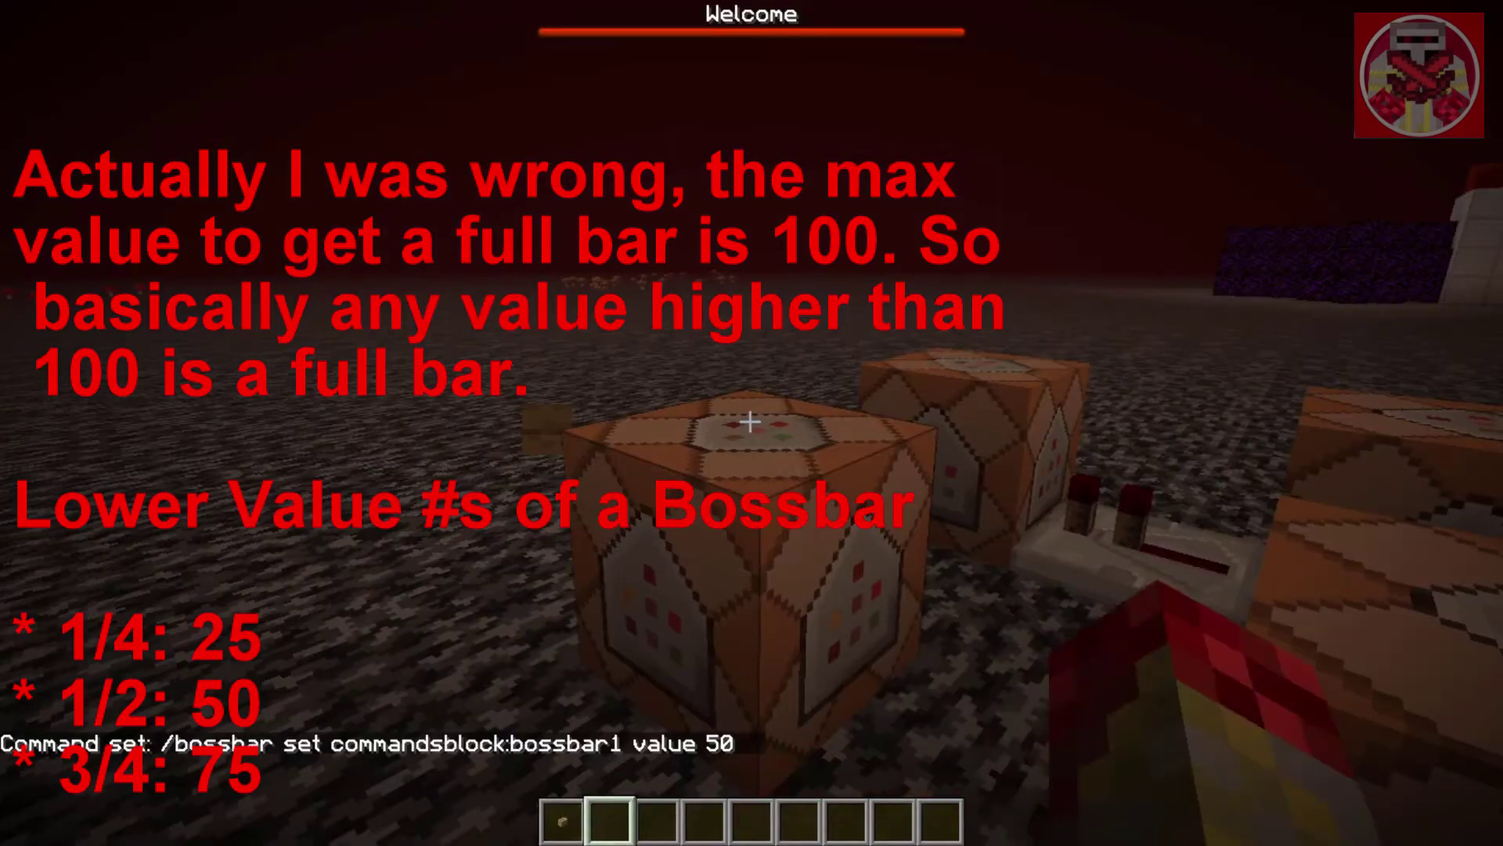
Step: Remove the displayed Bossbar #1 and activate its command block again to recreate the bar
{"action": "key", "text": "d"}
{"action": "right_click", "coordinate": [750, 421]}
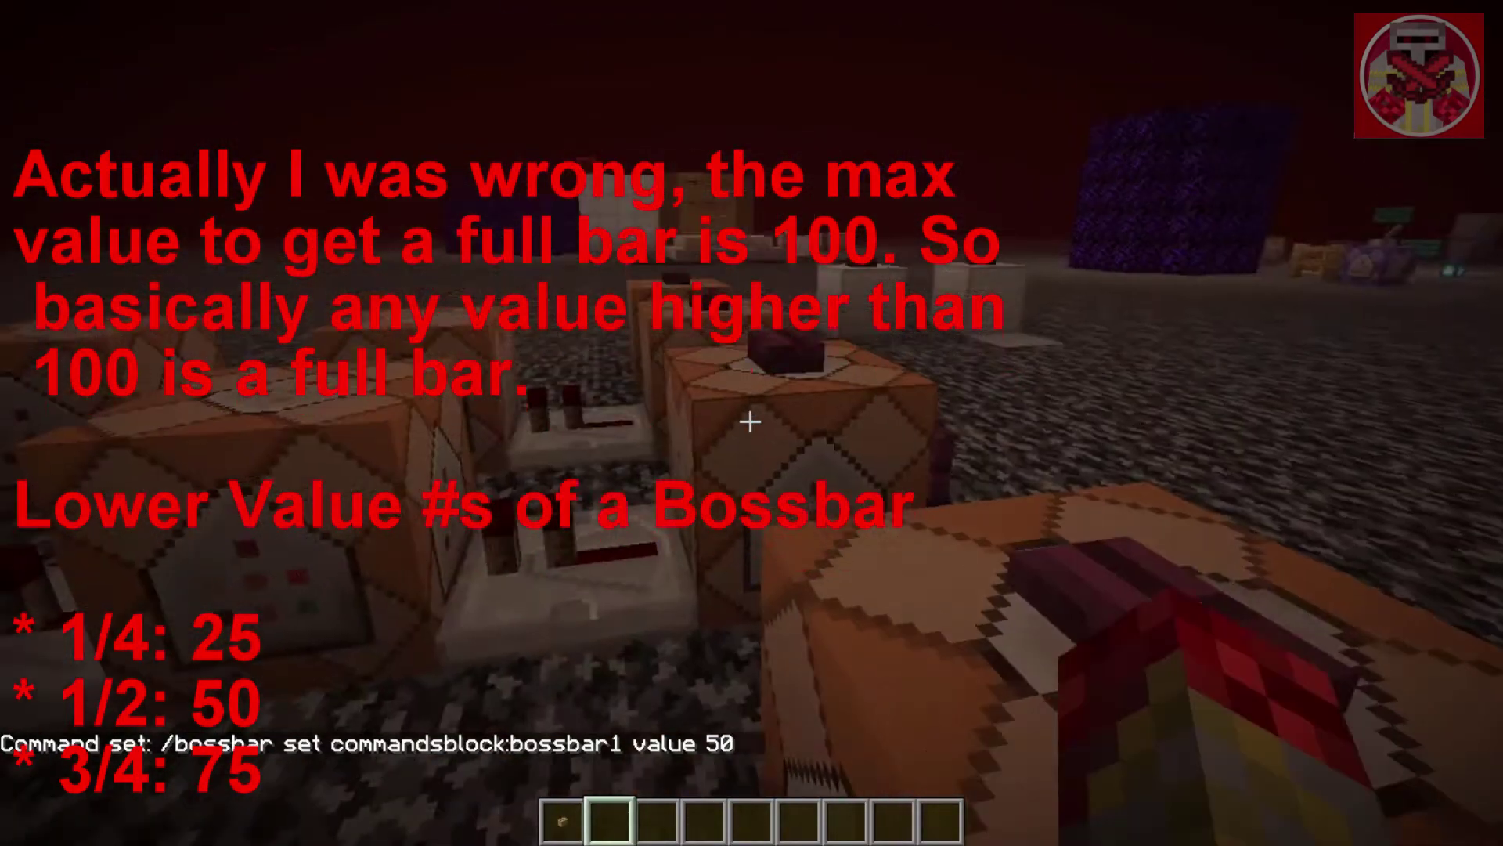
{"action": "right_click", "coordinate": [750, 421]}
Step: Attach an oak button to the side of the value command block and activate it to apply the value 50
{"action": "key", "text": "1"}
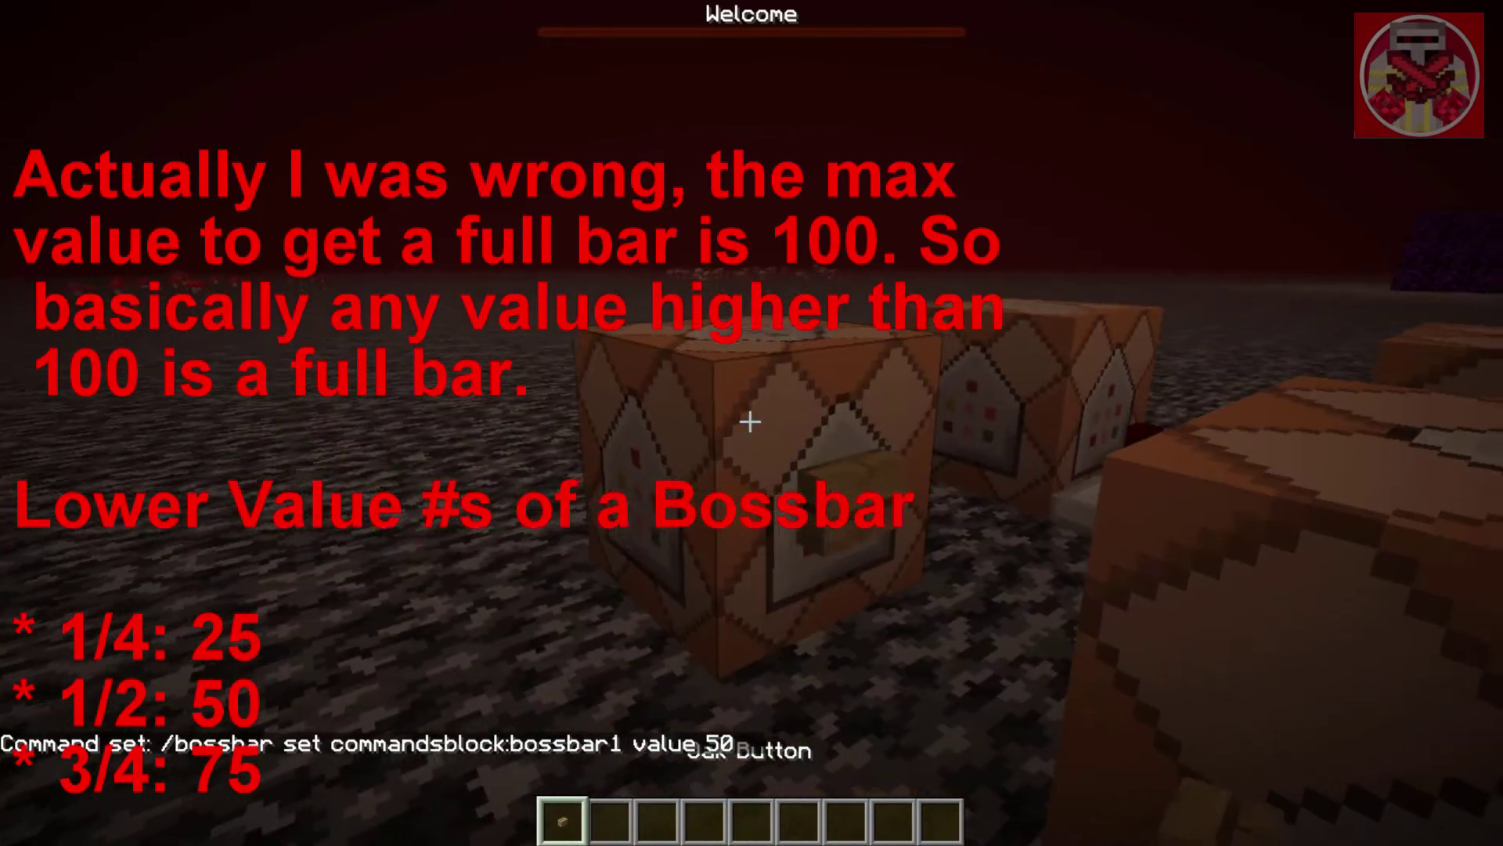
{"action": "right_click", "coordinate": [750, 422], "text": "shift"}
{"action": "right_click", "coordinate": [750, 421]}
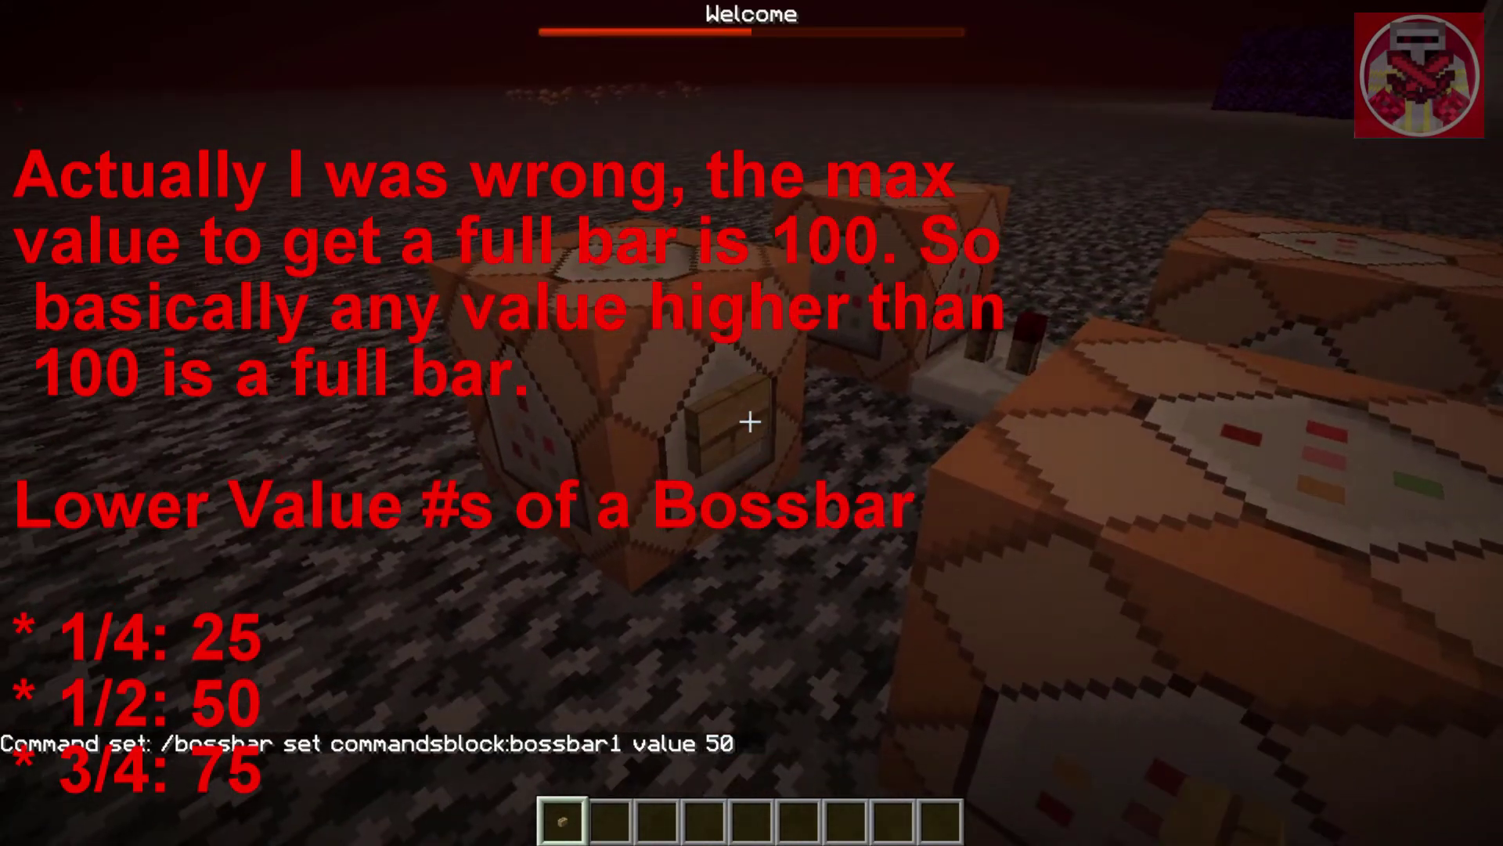
Step: Set the bossbar1 value to 100 in the value command block
{"action": "key", "text": "2"}
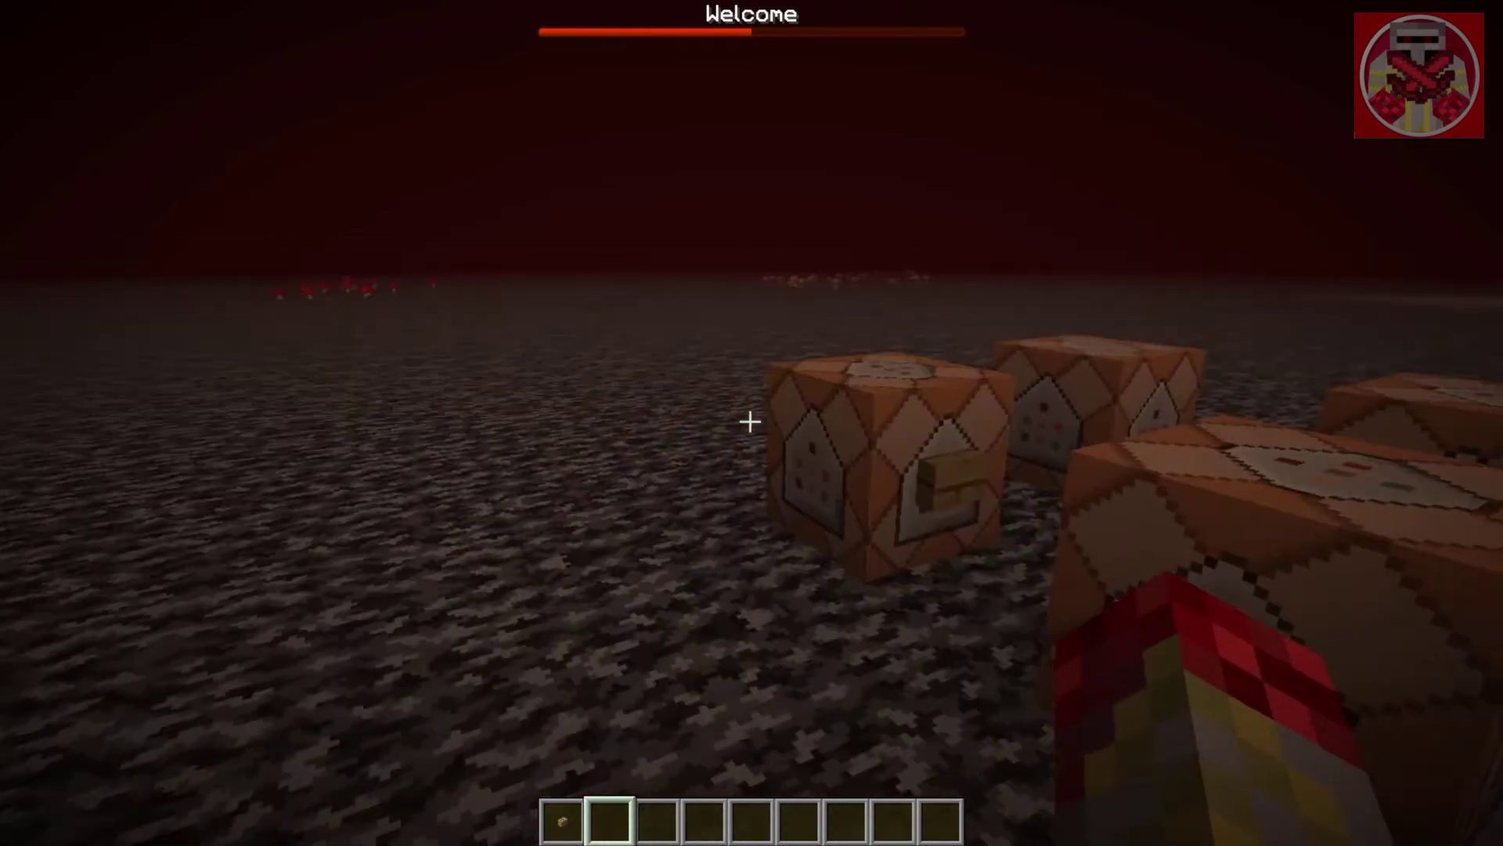
{"action": "right_click", "coordinate": [751, 423]}
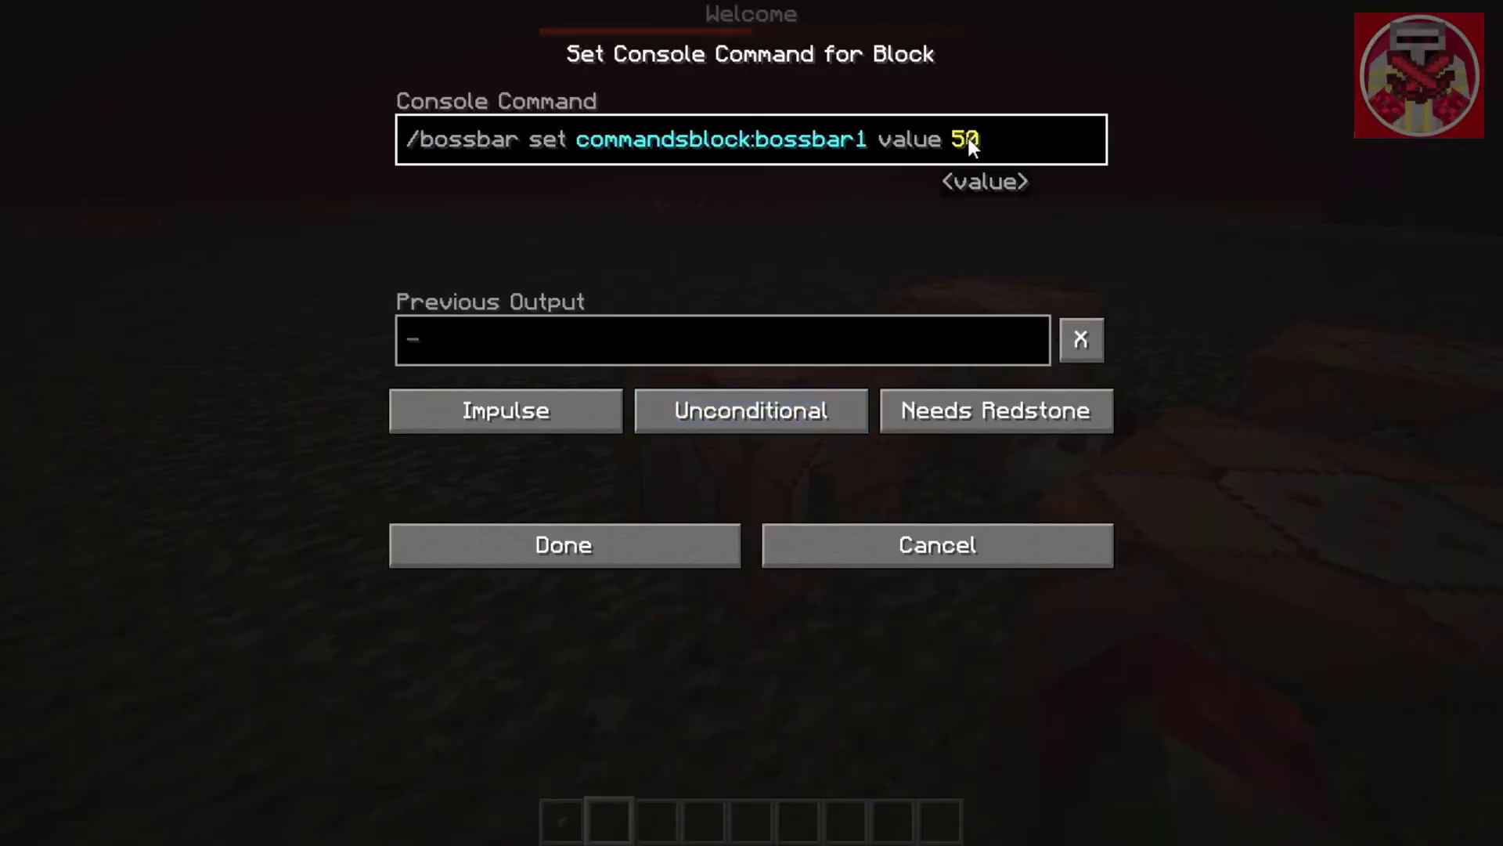
{"action": "type", "text": "0"}
{"action": "left_click", "coordinate": [563, 545]}
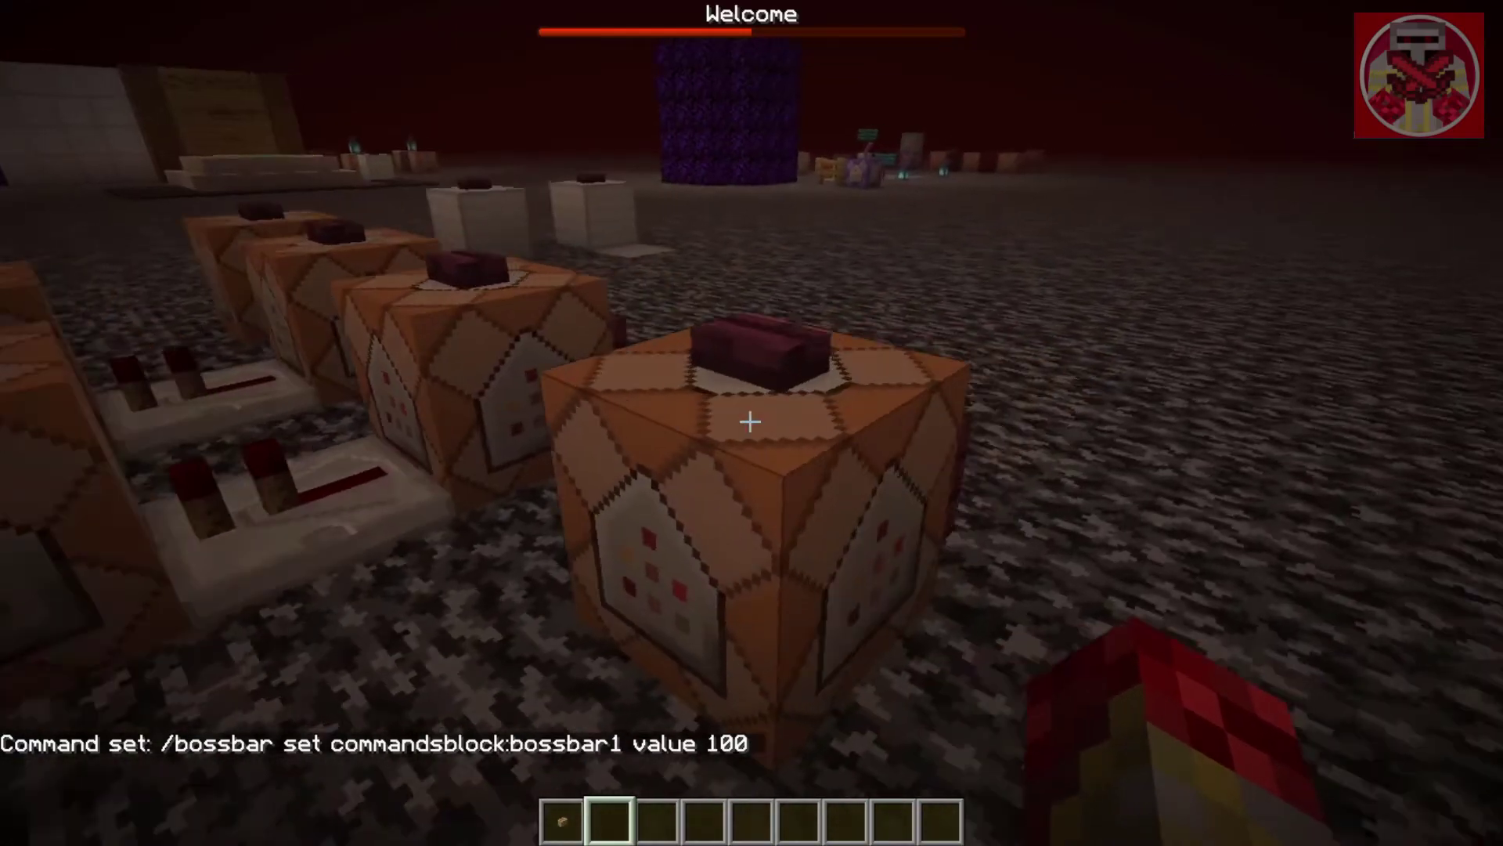
Step: Remove Bossbar #1, recreate it with its command block, and apply the value 100
{"action": "right_click", "coordinate": [750, 421]}
{"action": "right_click", "coordinate": [750, 421]}
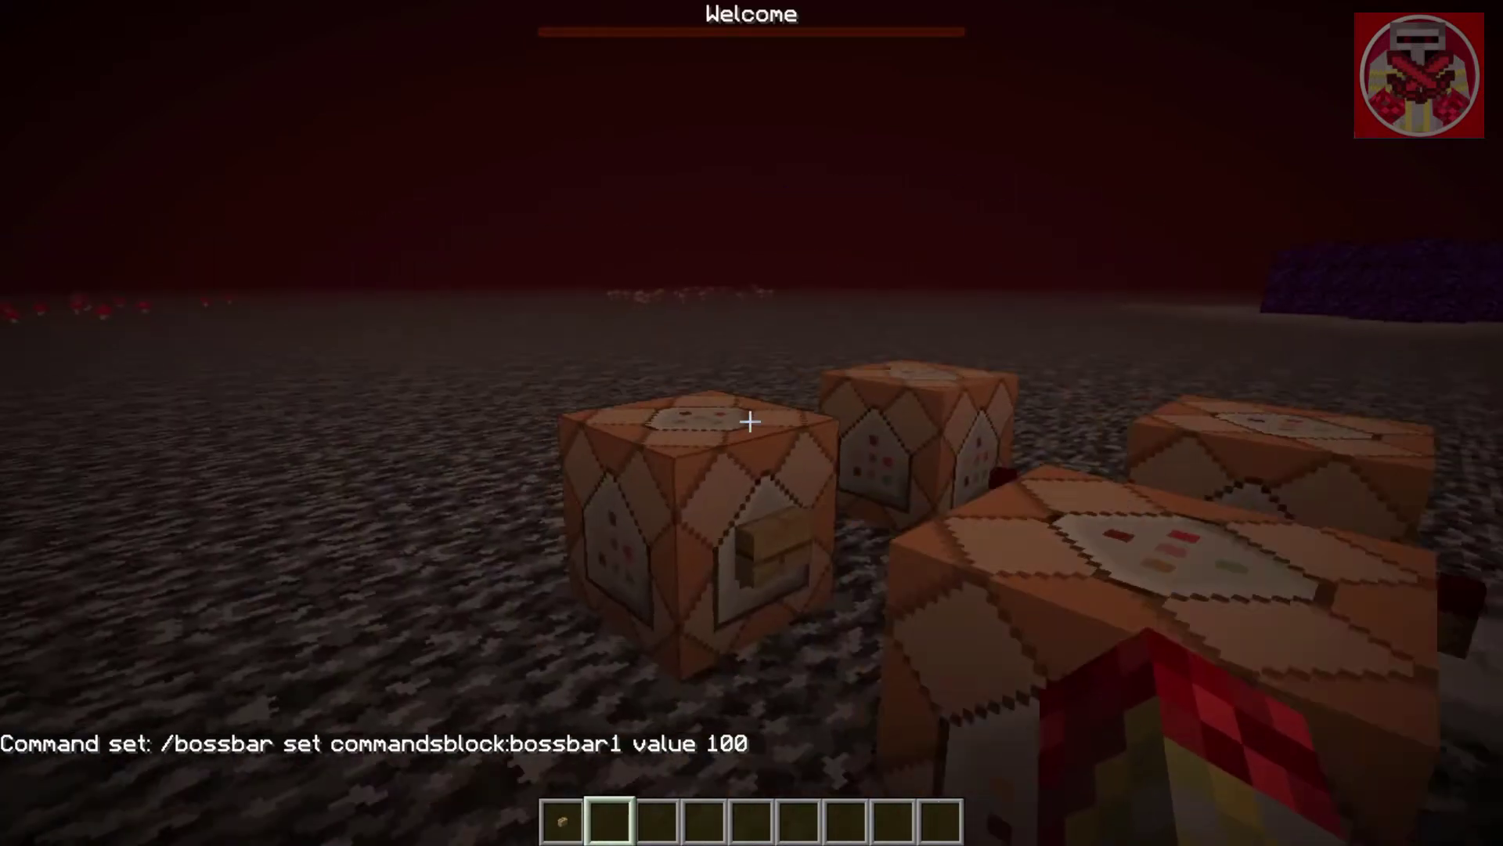
{"action": "key", "text": "F5"}
{"action": "key", "text": "F5"}
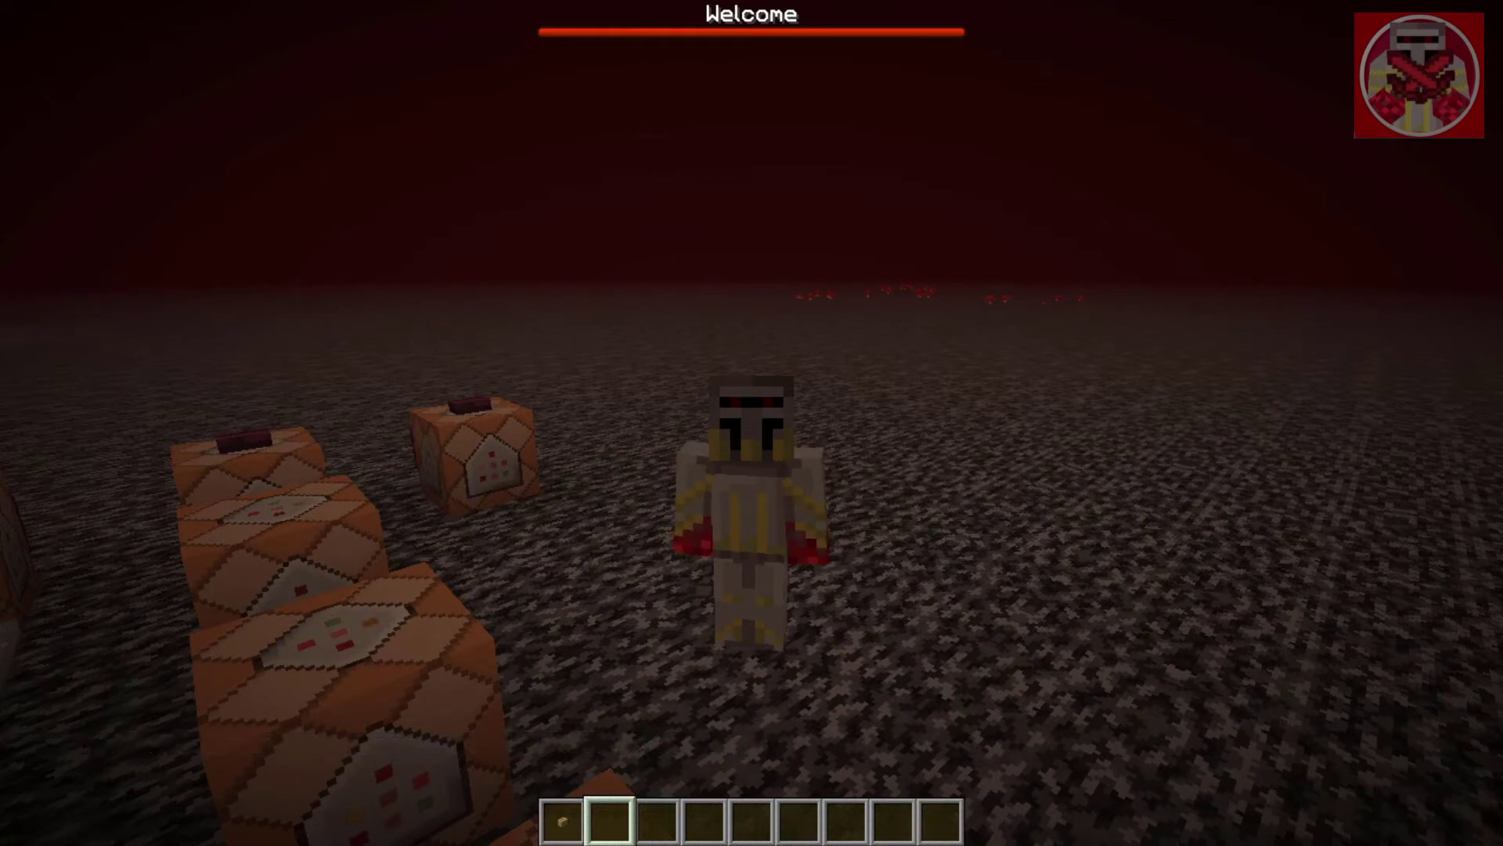
{"action": "key", "text": "F5"}
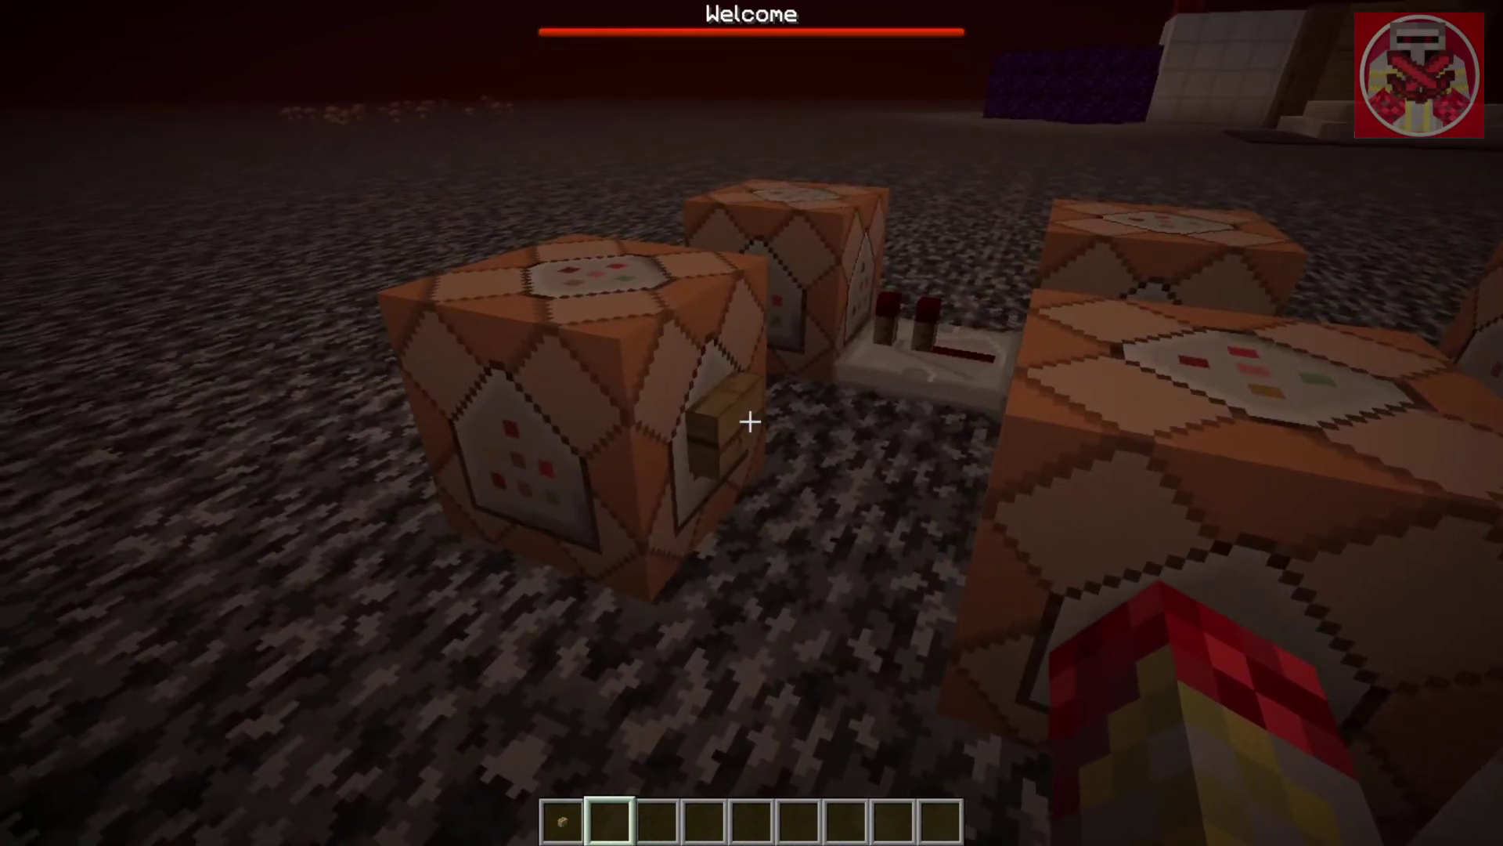
Step: Change the bossbar1 value to 500 in the value command block
{"action": "right_click", "coordinate": [752, 421]}
{"action": "left_click", "coordinate": [965, 141]}
{"action": "key", "text": "BackSpace"}
{"action": "type", "text": "500"}
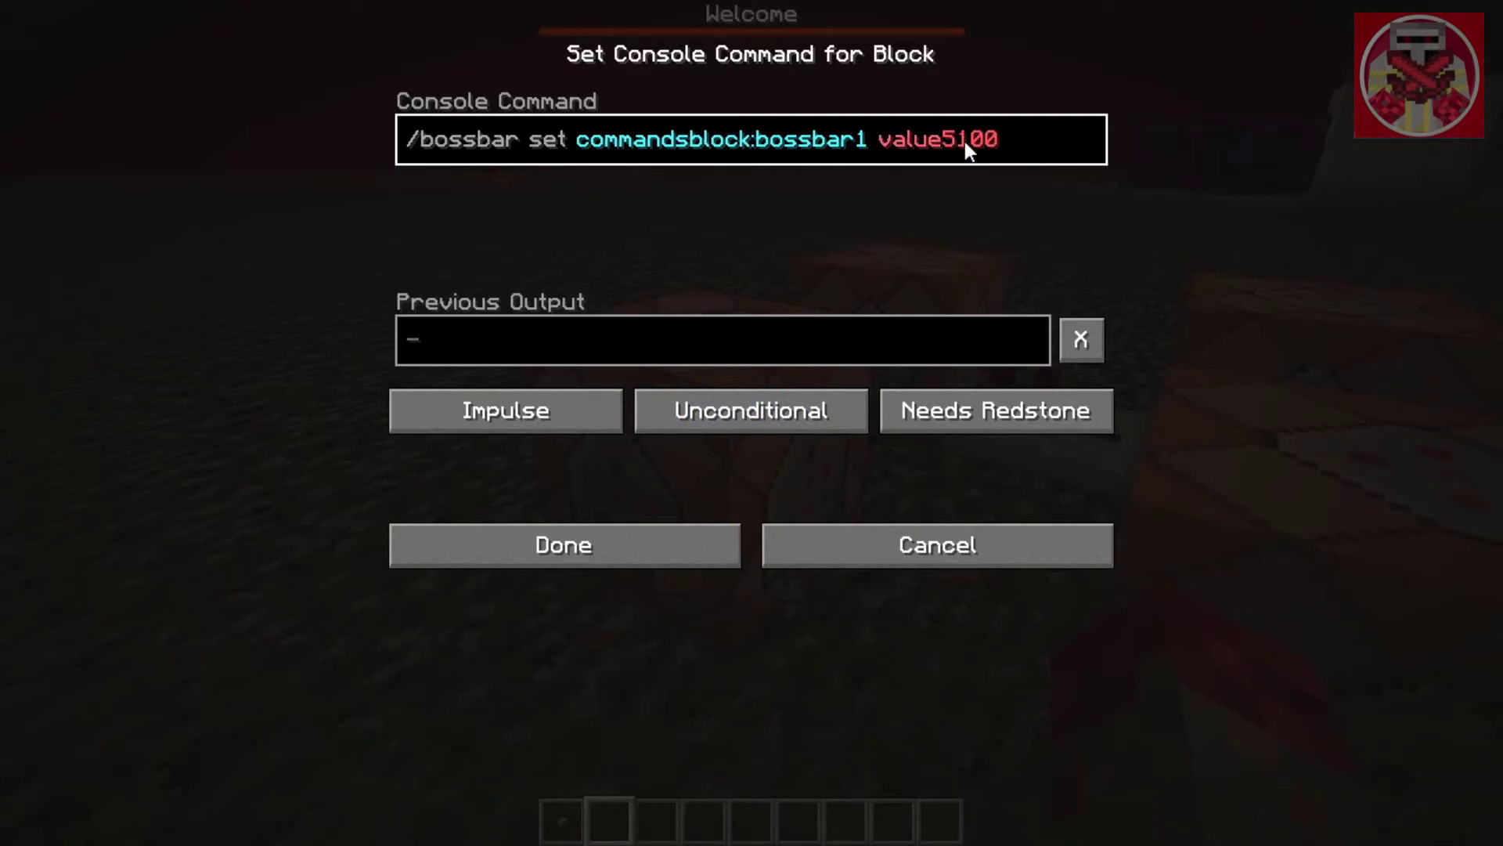
{"action": "key", "text": "Delete"}
{"action": "key", "text": "Left"}
{"action": "left_click", "coordinate": [625, 550]}
Step: Replace the oak button on the value command block with a redstone repeater linking it to the Bossbar #1 row, and empty the hotbar
{"action": "middle_click", "coordinate": [750, 421]}
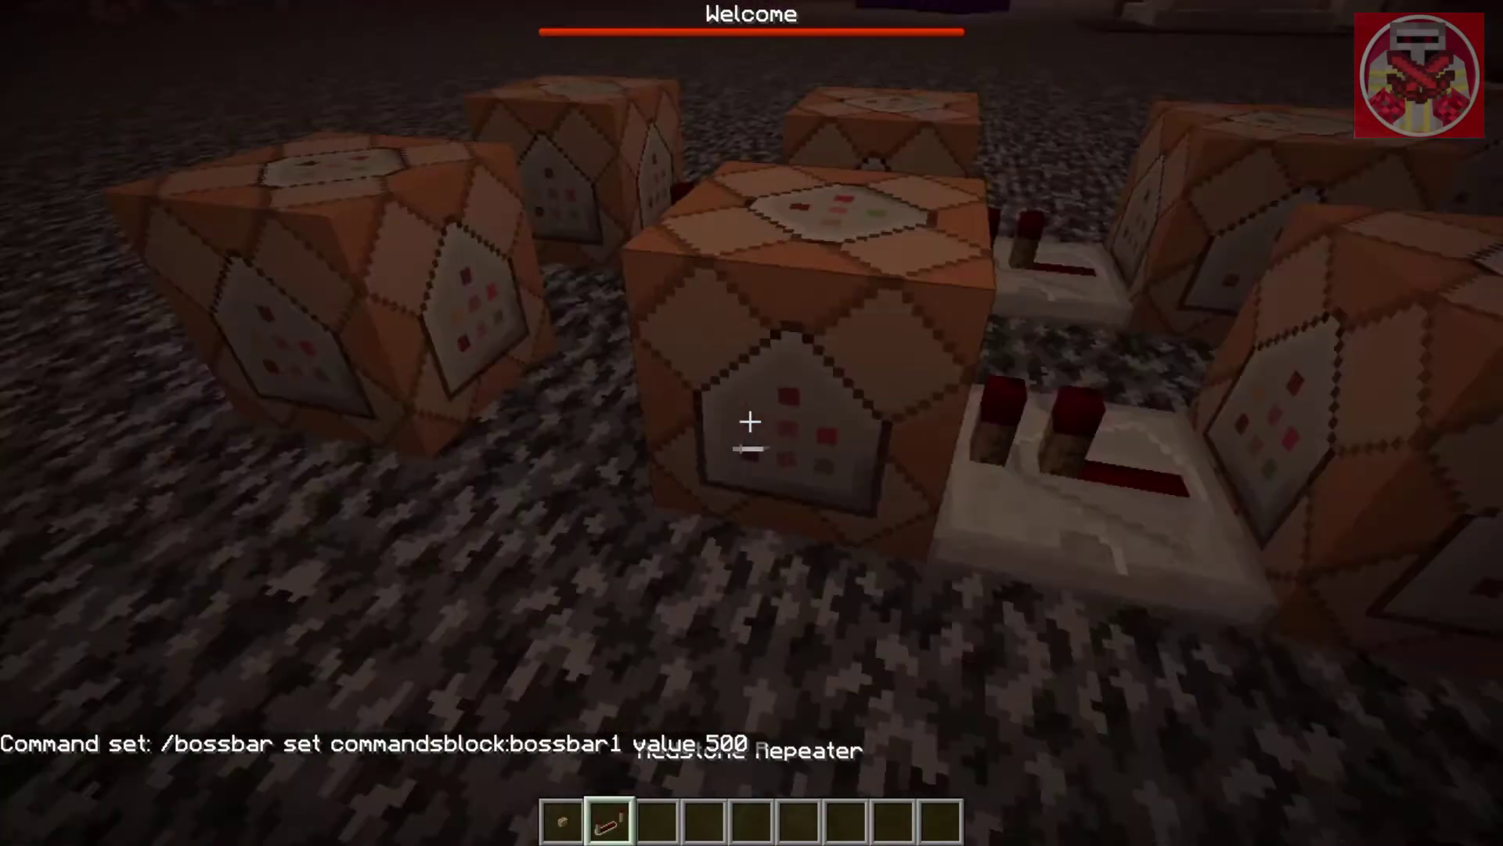
{"action": "scroll", "coordinate": [750, 421], "scroll_direction": "down", "scroll_amount": 1}
{"action": "key", "text": "F5"}
{"action": "key", "text": "F5"}
{"action": "key", "text": "F5"}
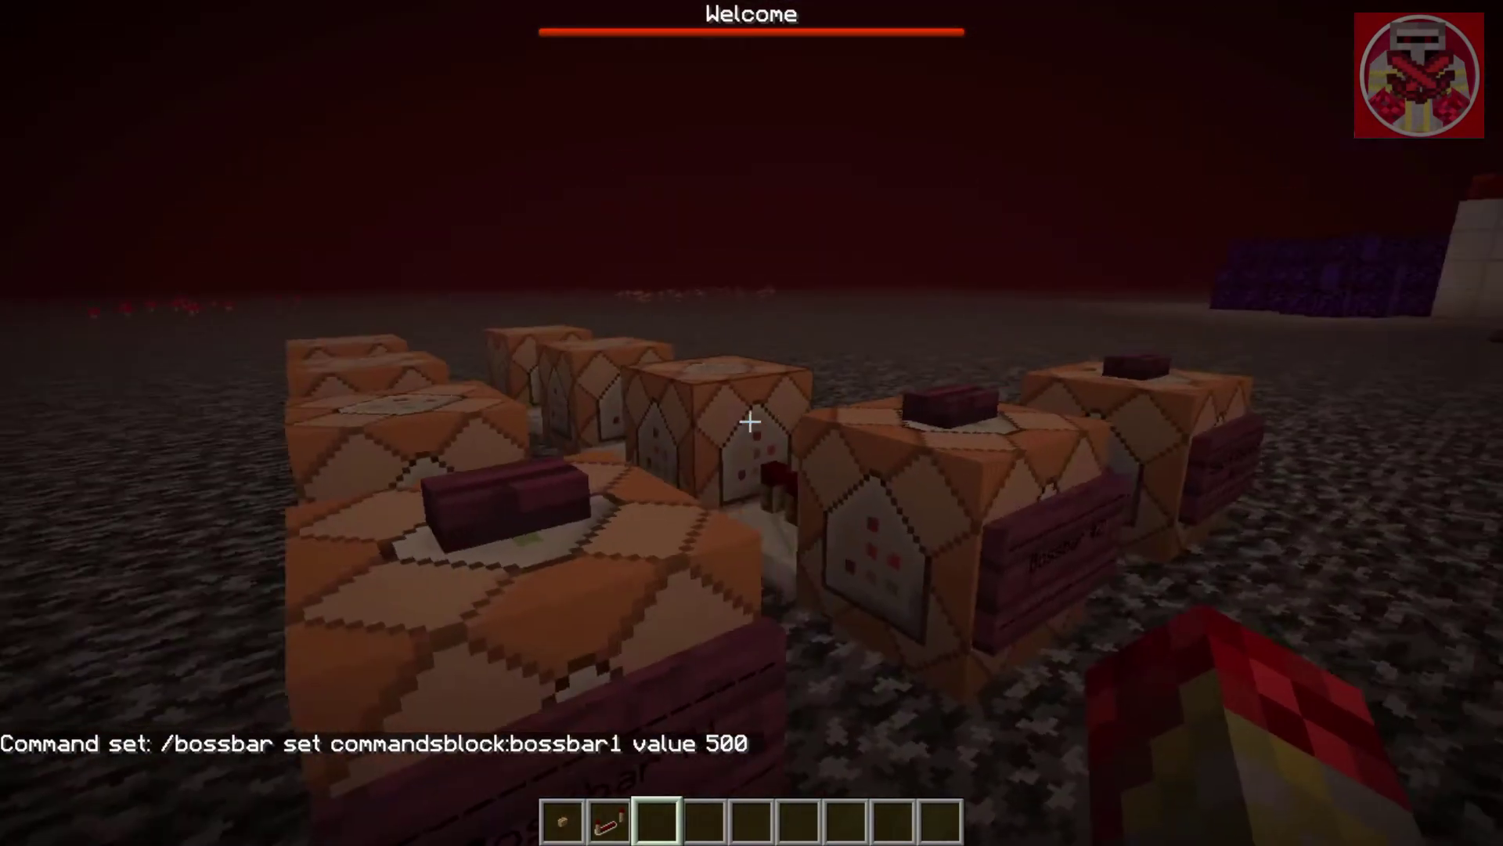
{"action": "key", "text": "e"}
{"action": "key", "text": "e"}
{"action": "key", "text": "F5"}
{"action": "key", "text": "F5"}
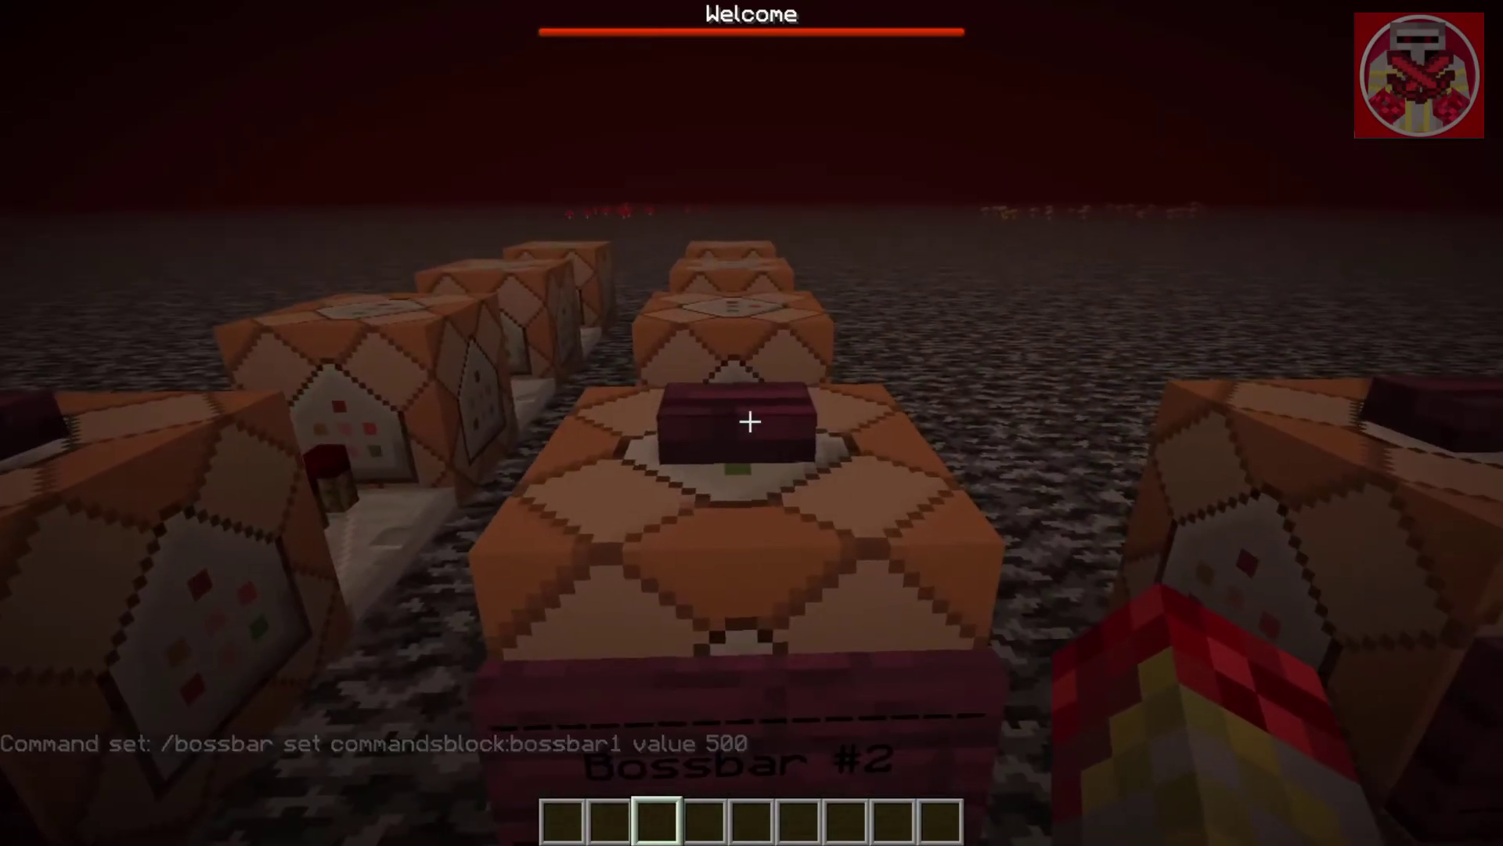
Step: Activate the Bossbar #2 command block to display a second bar below the first
{"action": "right_click", "coordinate": [750, 421]}
{"action": "key", "text": "s"}
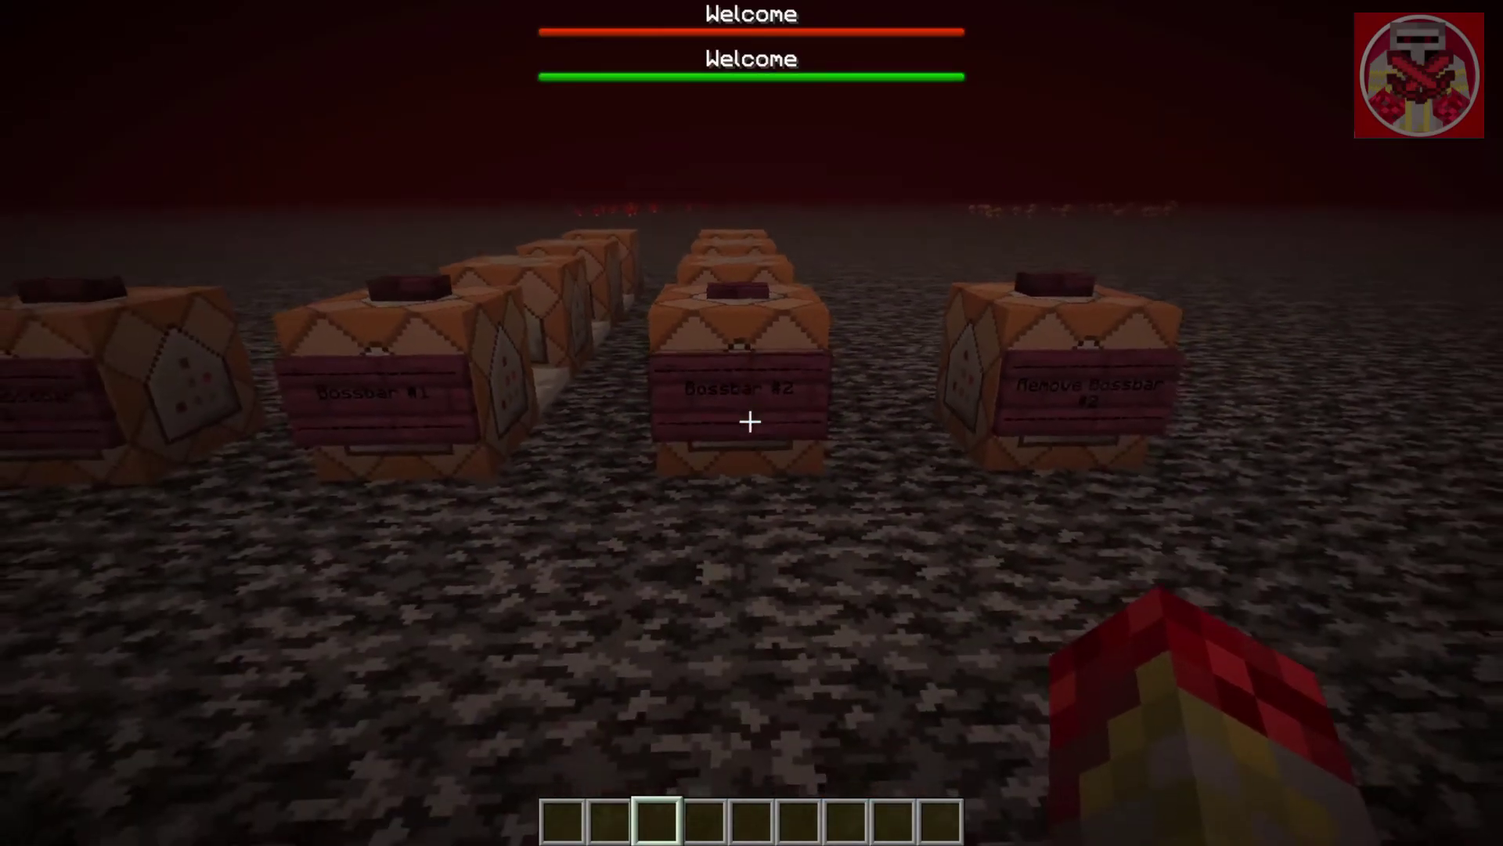
Step: Look over the Bossbar #1 and Bossbar #2 command block rows together with their two displayed bars
{"action": "key", "text": "w"}
{"action": "key", "text": "a"}
{"action": "key", "text": "d"}
{"action": "key", "text": "a"}
{"action": "key", "text": "d"}
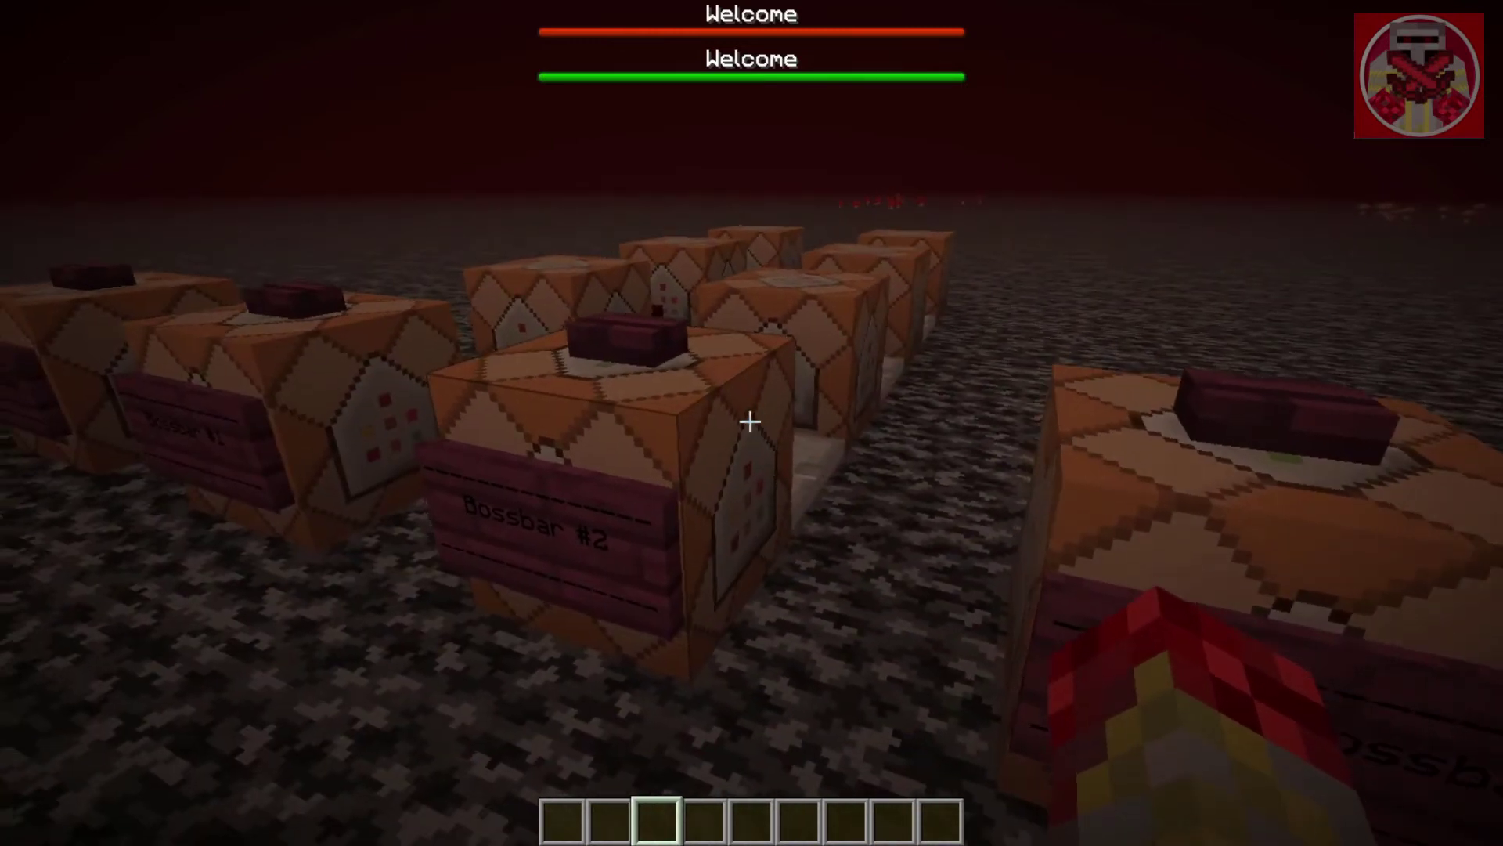
{"action": "key", "text": "s"}
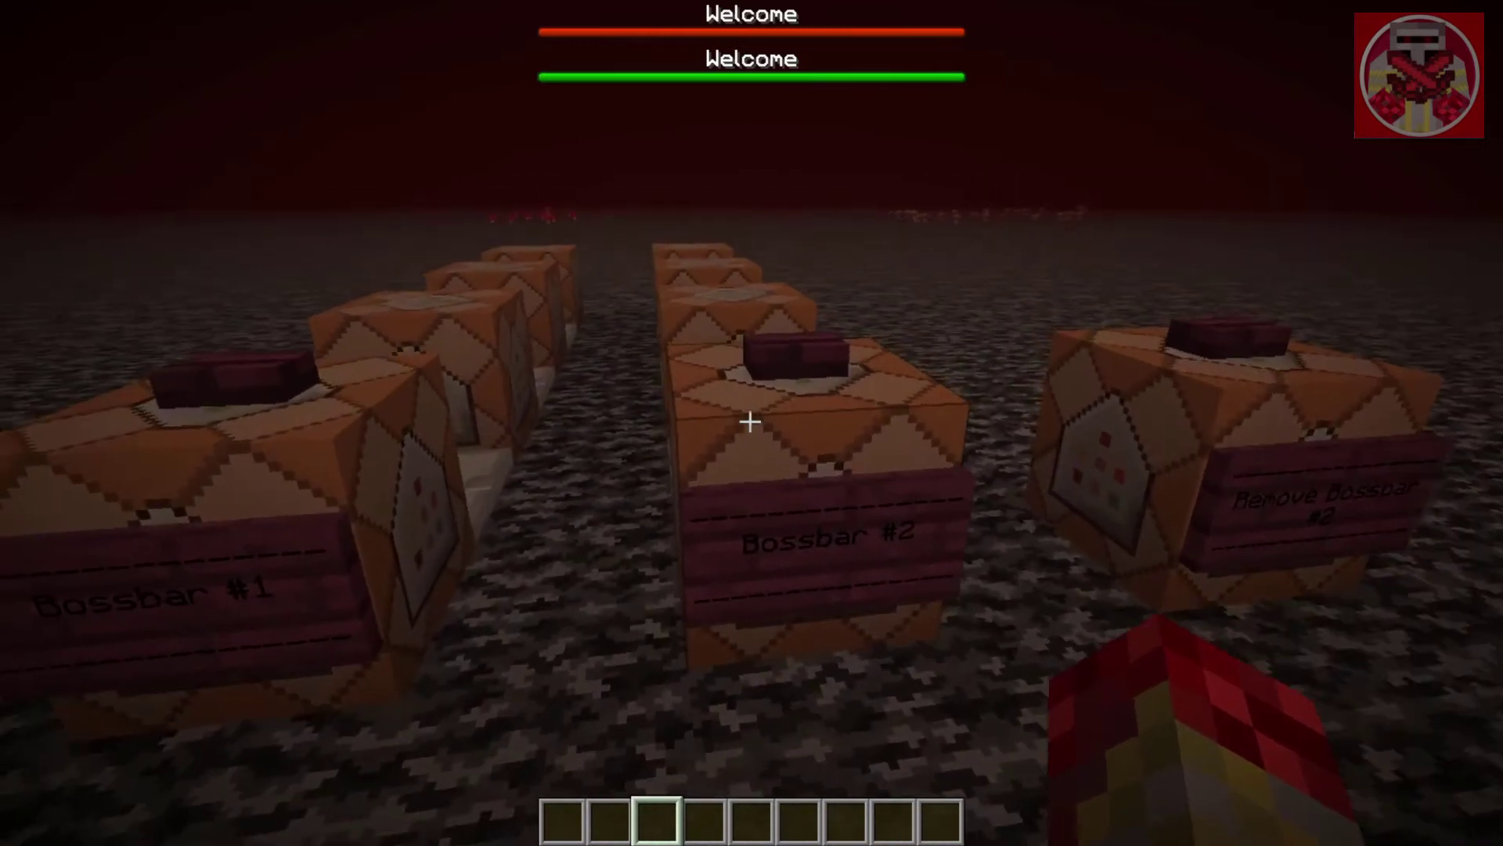
{"action": "key", "text": "w"}
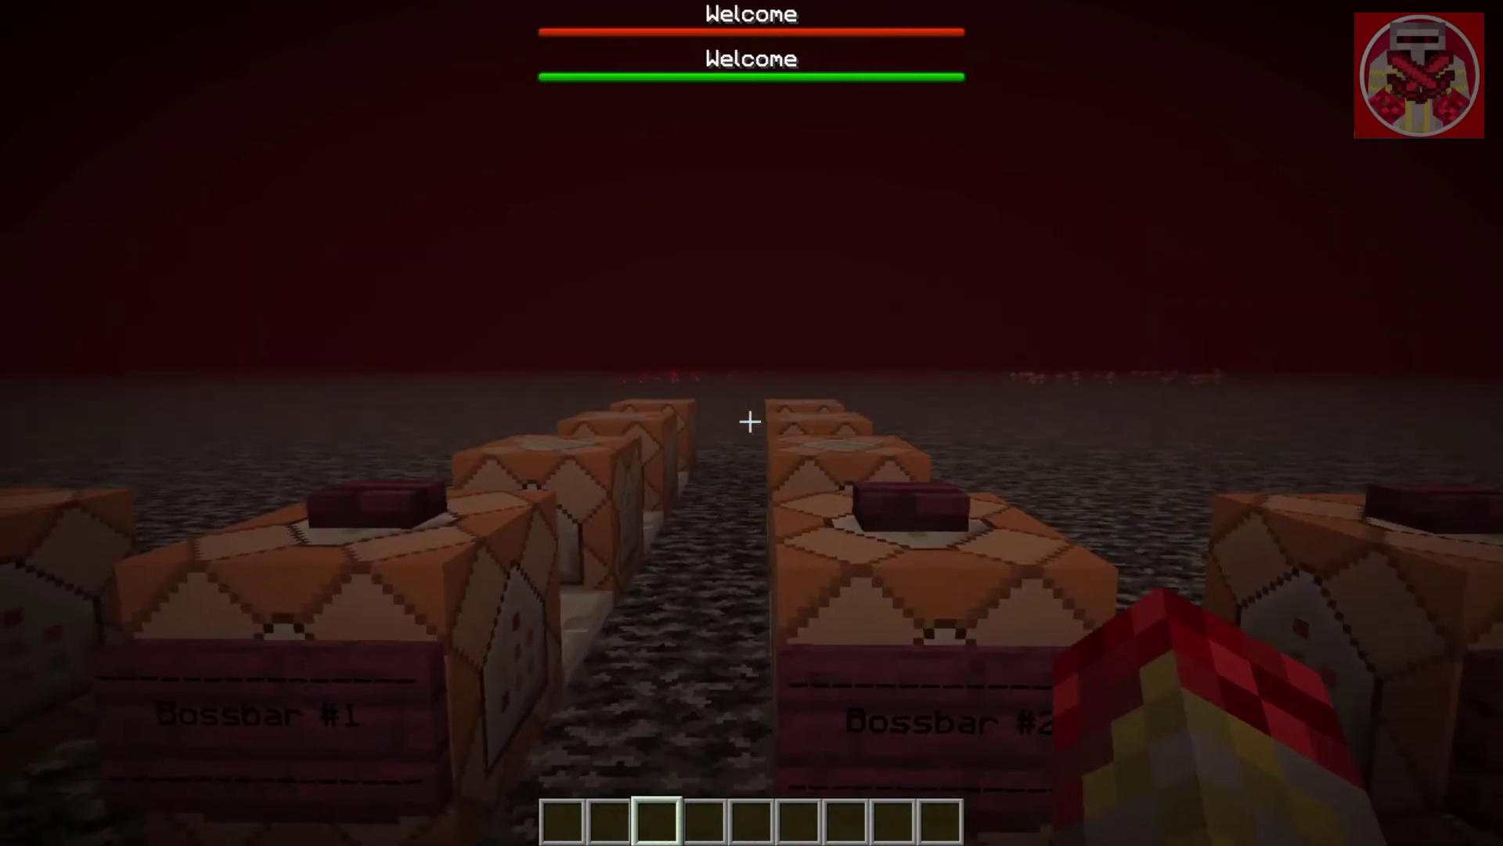
{"action": "key", "text": "F5"}
{"action": "key", "text": "F5"}
{"action": "key", "text": "F5"}
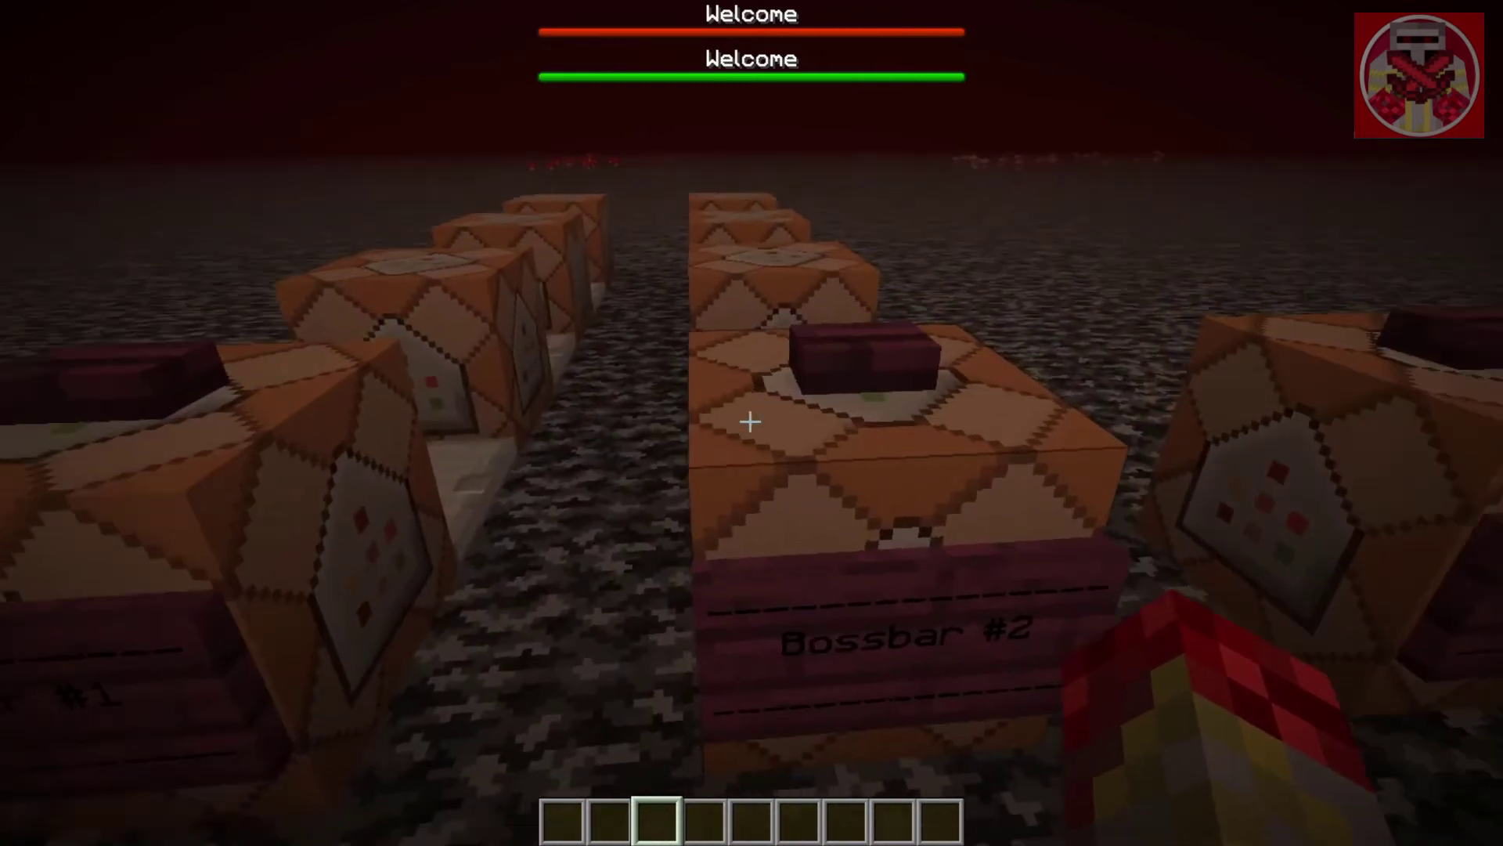
Step: Change the bossbar2 name to "This video is Great" in the Bossbar #2 command block and activate the block to apply it
{"action": "right_click", "coordinate": [750, 421]}
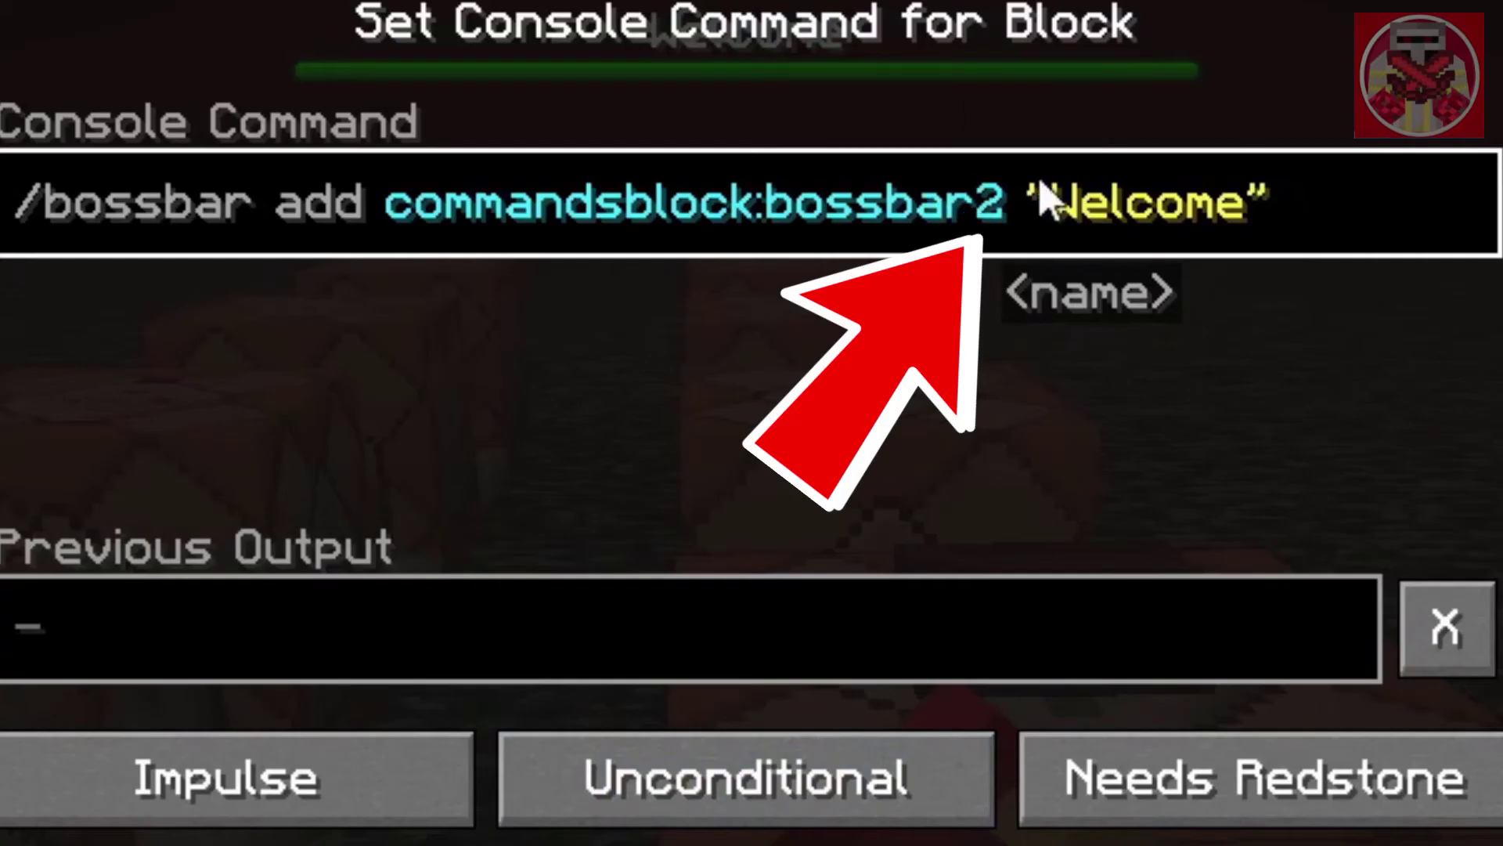
{"action": "left_click", "coordinate": [1016, 221]}
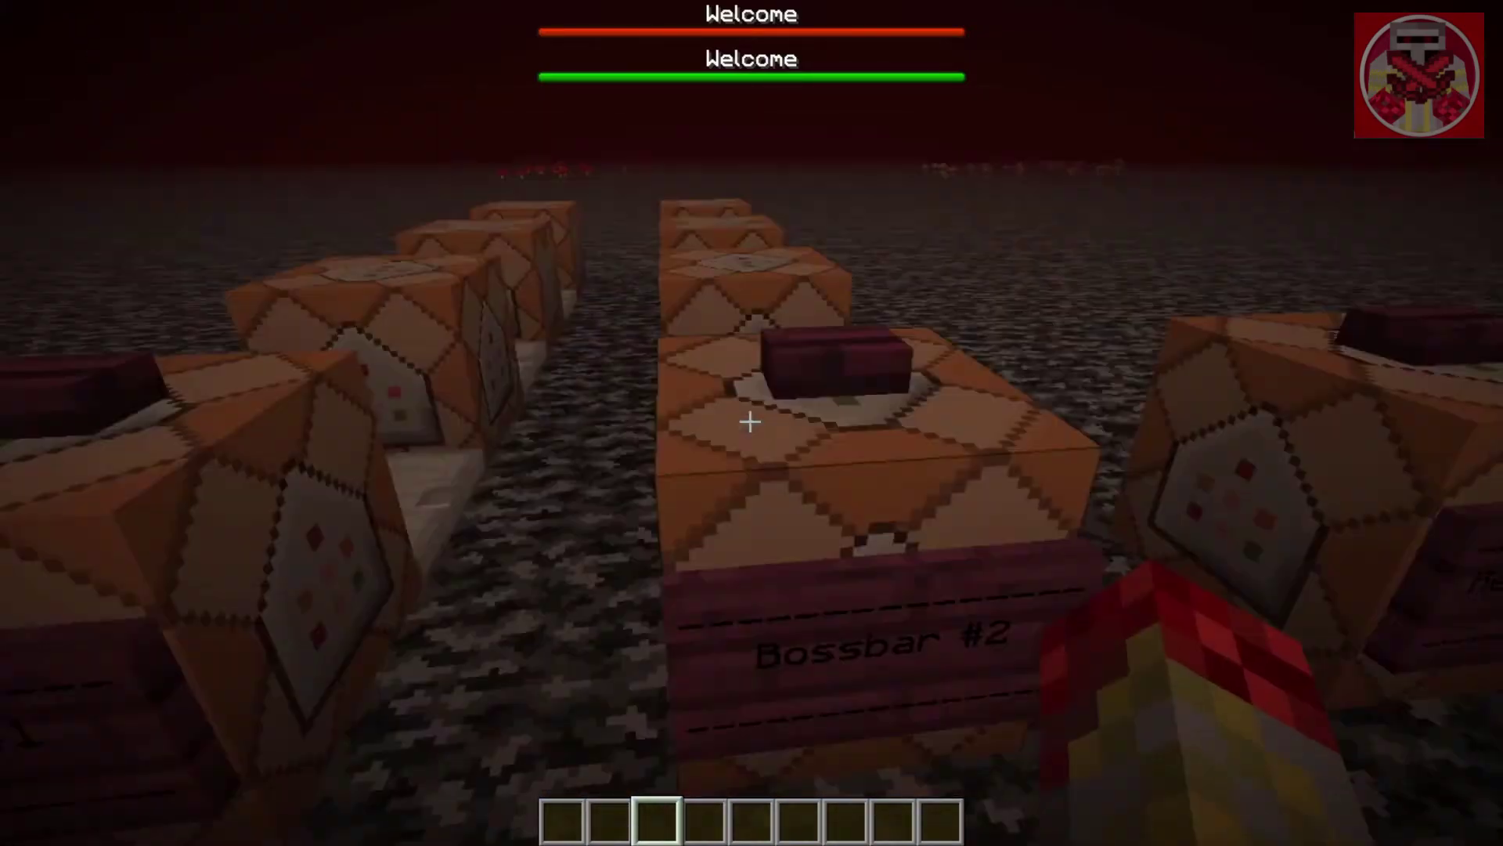
{"action": "right_click", "coordinate": [751, 422]}
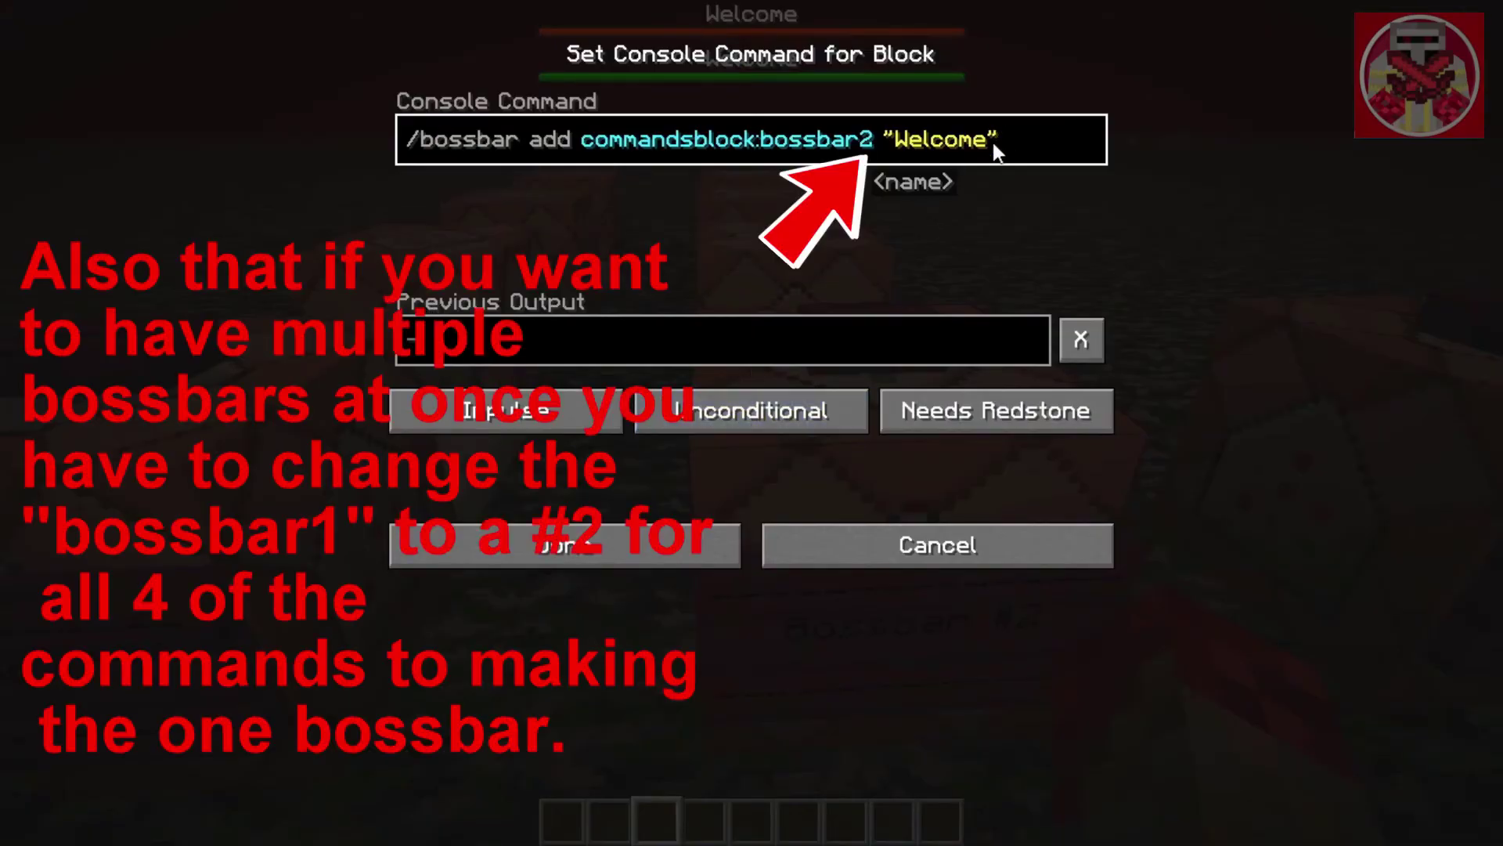
{"action": "key", "text": "BackSpace"}
{"action": "key", "text": "BackSpace"}
{"action": "key", "text": "BackSpace"}
{"action": "key", "text": "BackSpace"}
{"action": "key", "text": "BackSpace"}
{"action": "key", "text": "BackSpace"}
{"action": "key", "text": "BackSpace"}
{"action": "key", "text": "BackSpace"}
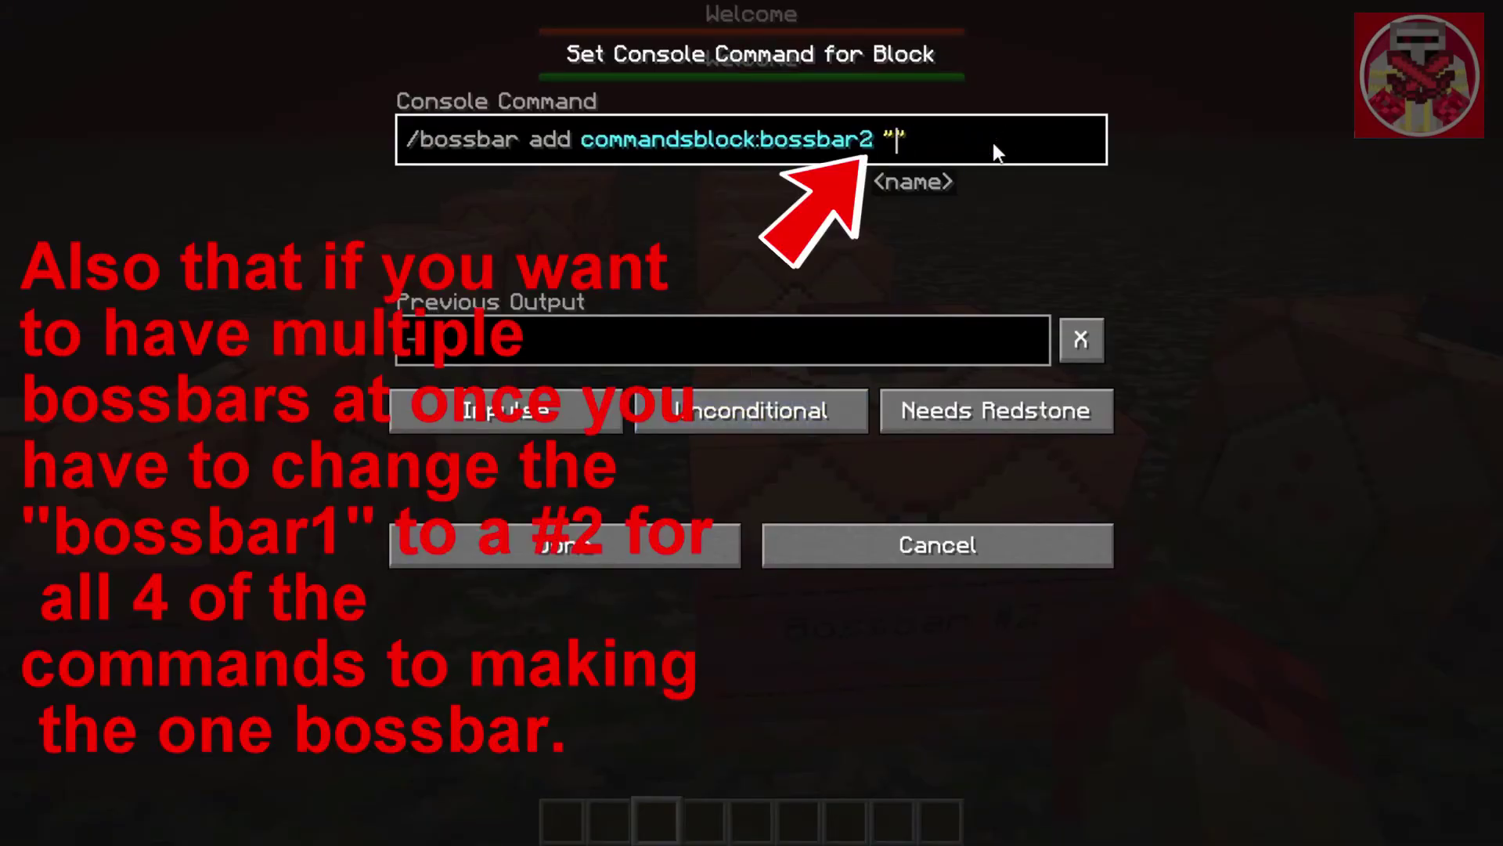
{"action": "type", "text": "This video is "}
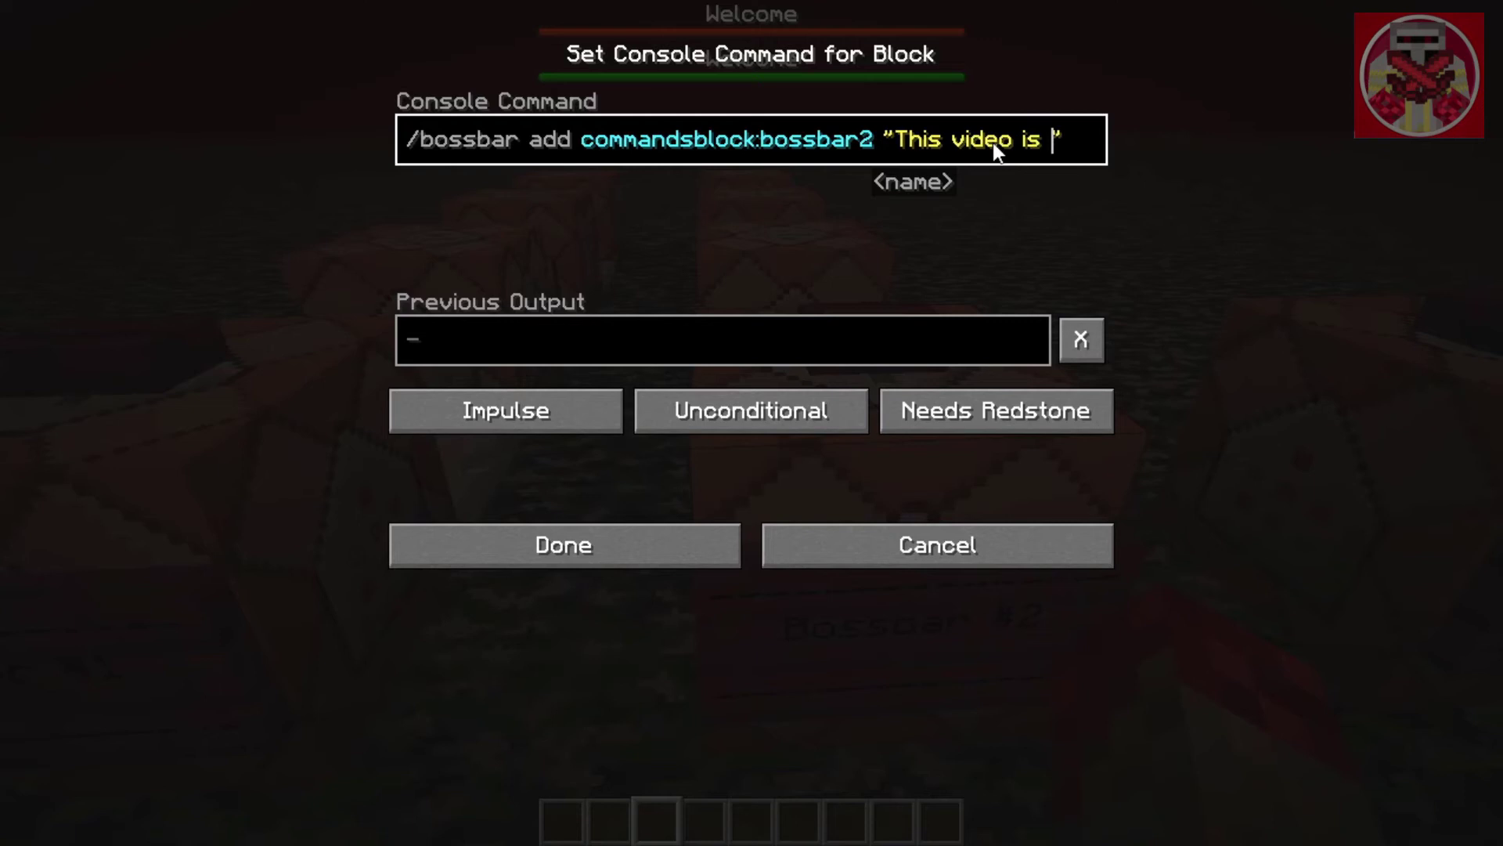
{"action": "type", "text": "Greaty"}
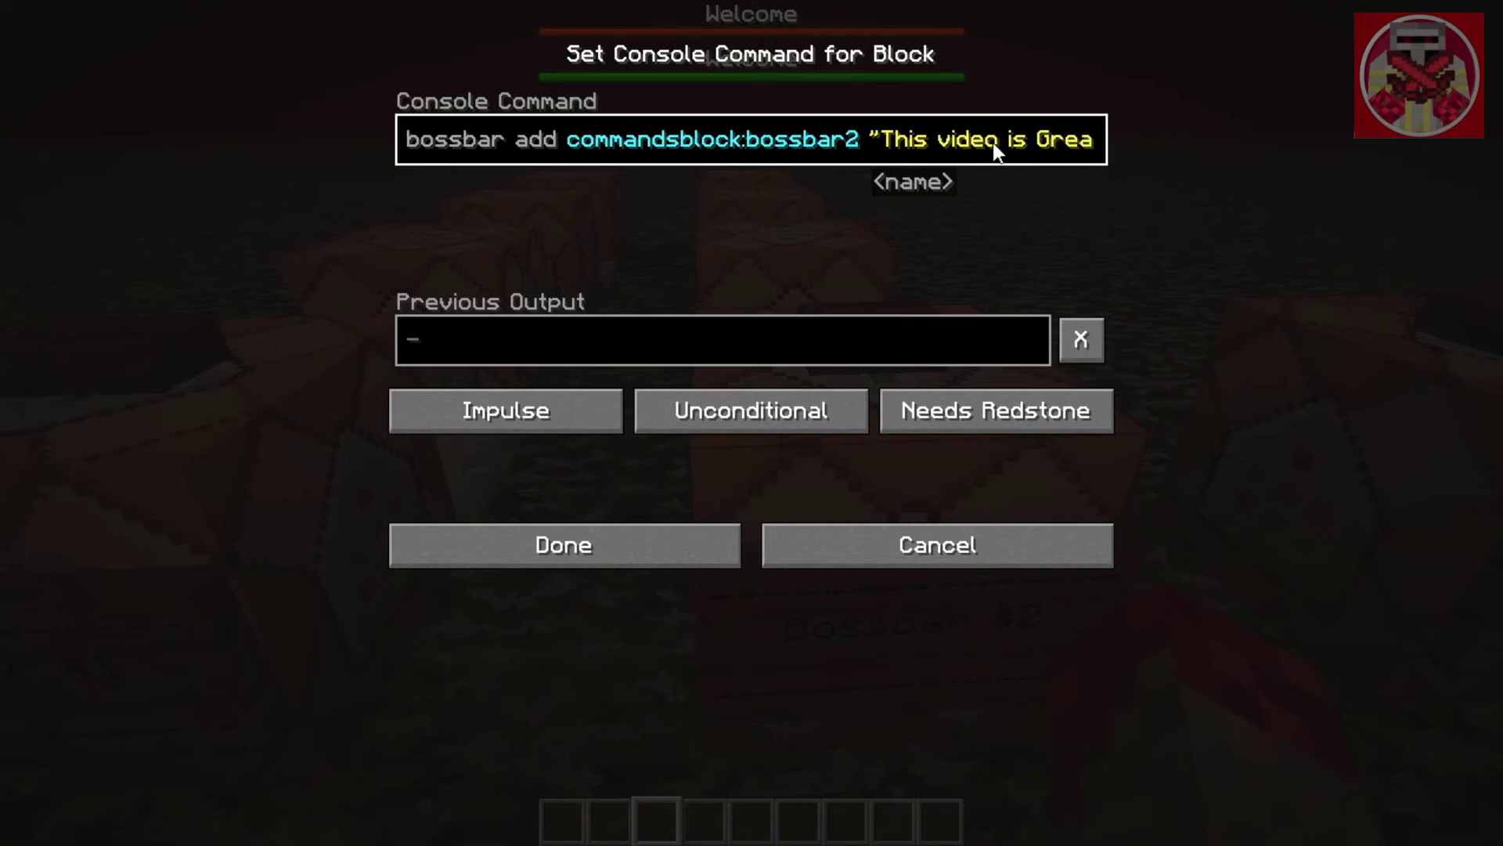
{"action": "key", "text": "BackSpace"}
{"action": "type", "text": "\""}
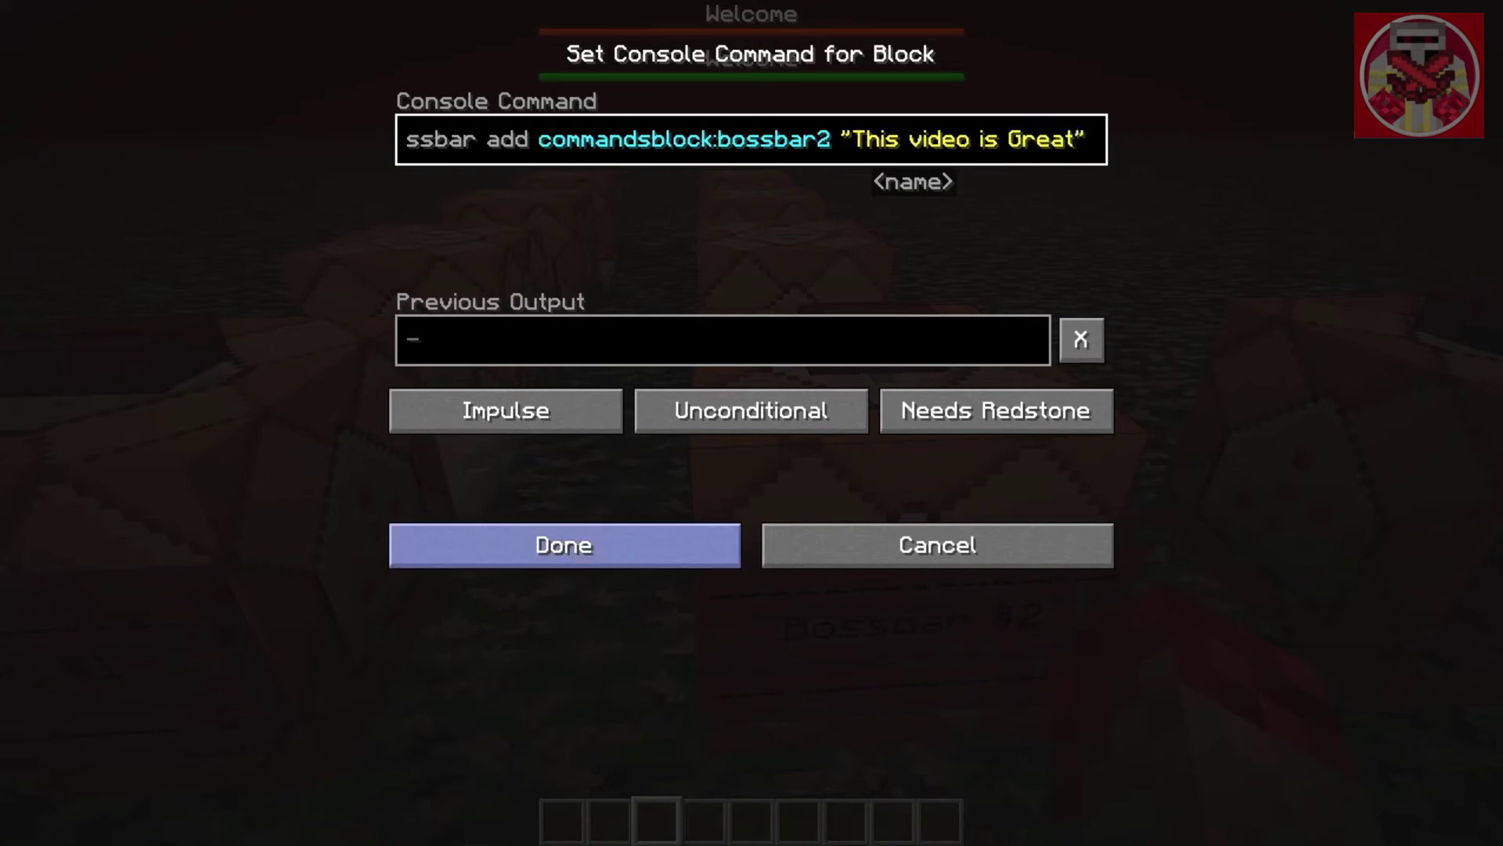
{"action": "left_click", "coordinate": [613, 543]}
{"action": "key", "text": "s"}
{"action": "right_click", "coordinate": [751, 423]}
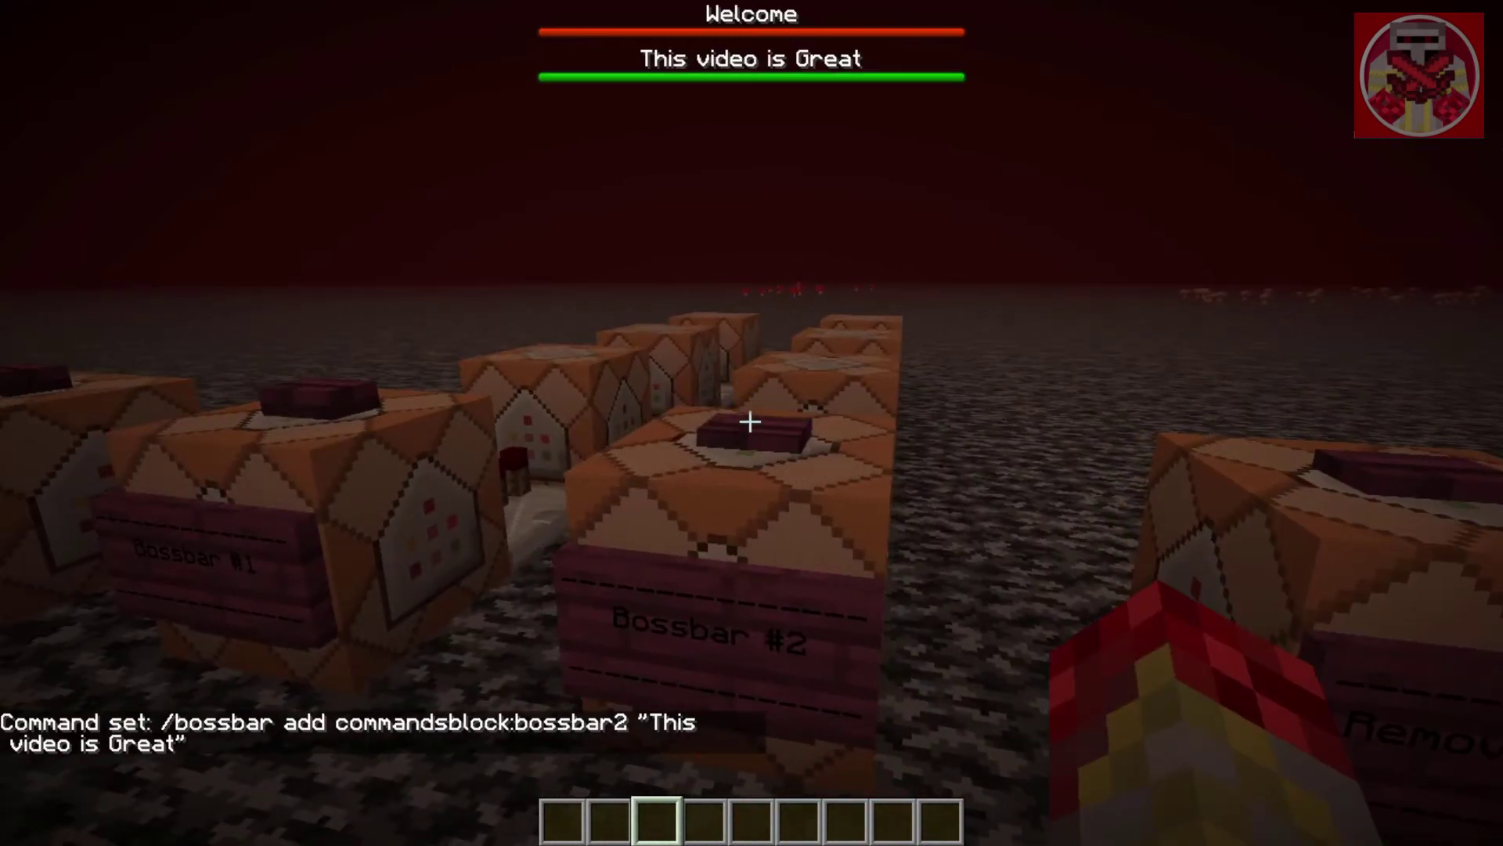
{"action": "key", "text": "w"}
{"action": "key", "text": "space"}
{"action": "key", "text": "F5"}
{"action": "key", "text": "F5"}
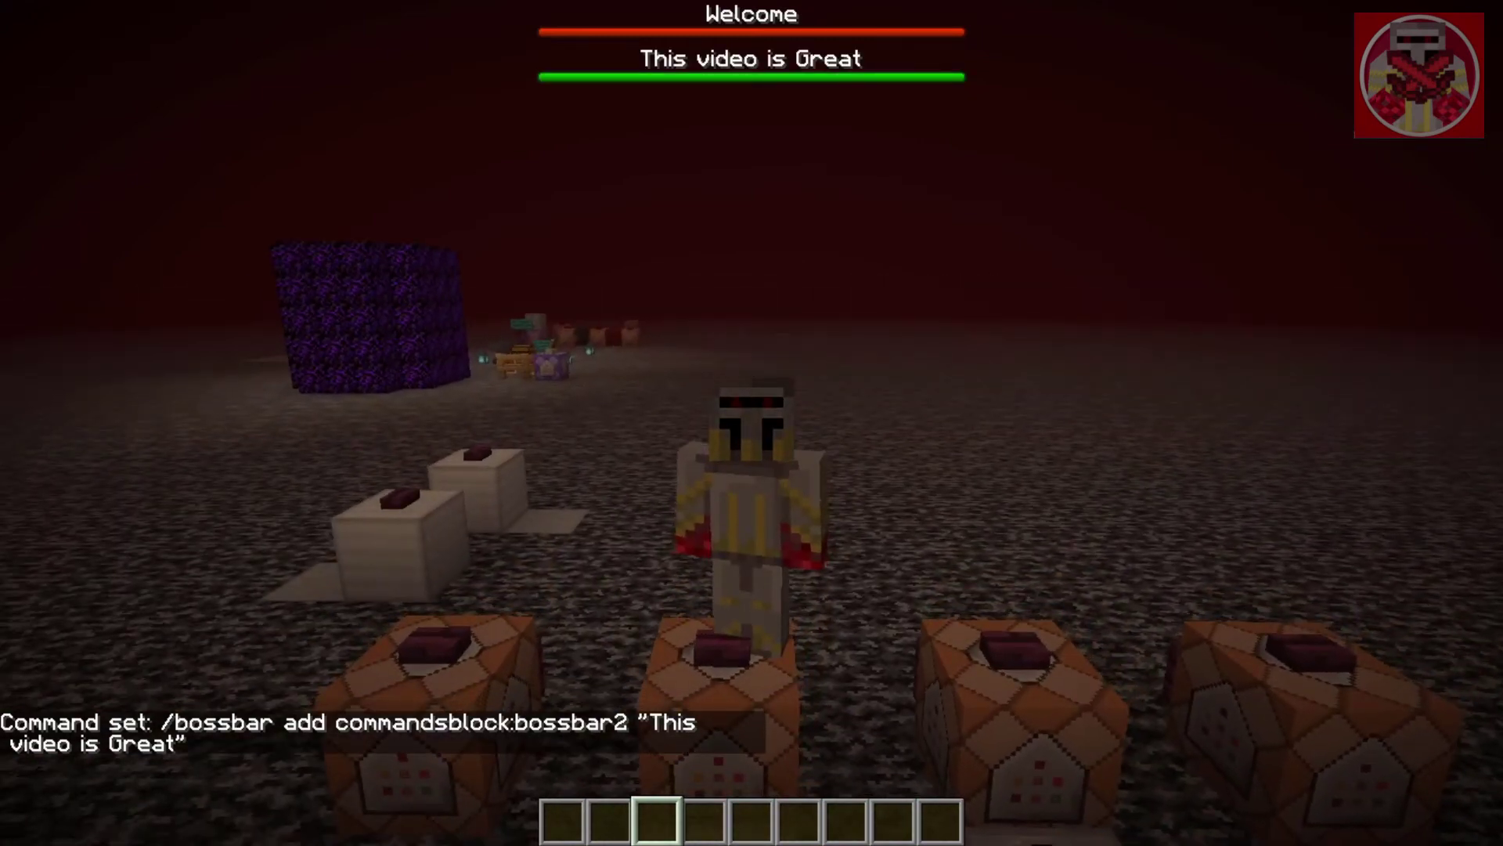
{"action": "key", "text": "F5"}
{"action": "key", "text": "F5"}
{"action": "key", "text": "F5"}
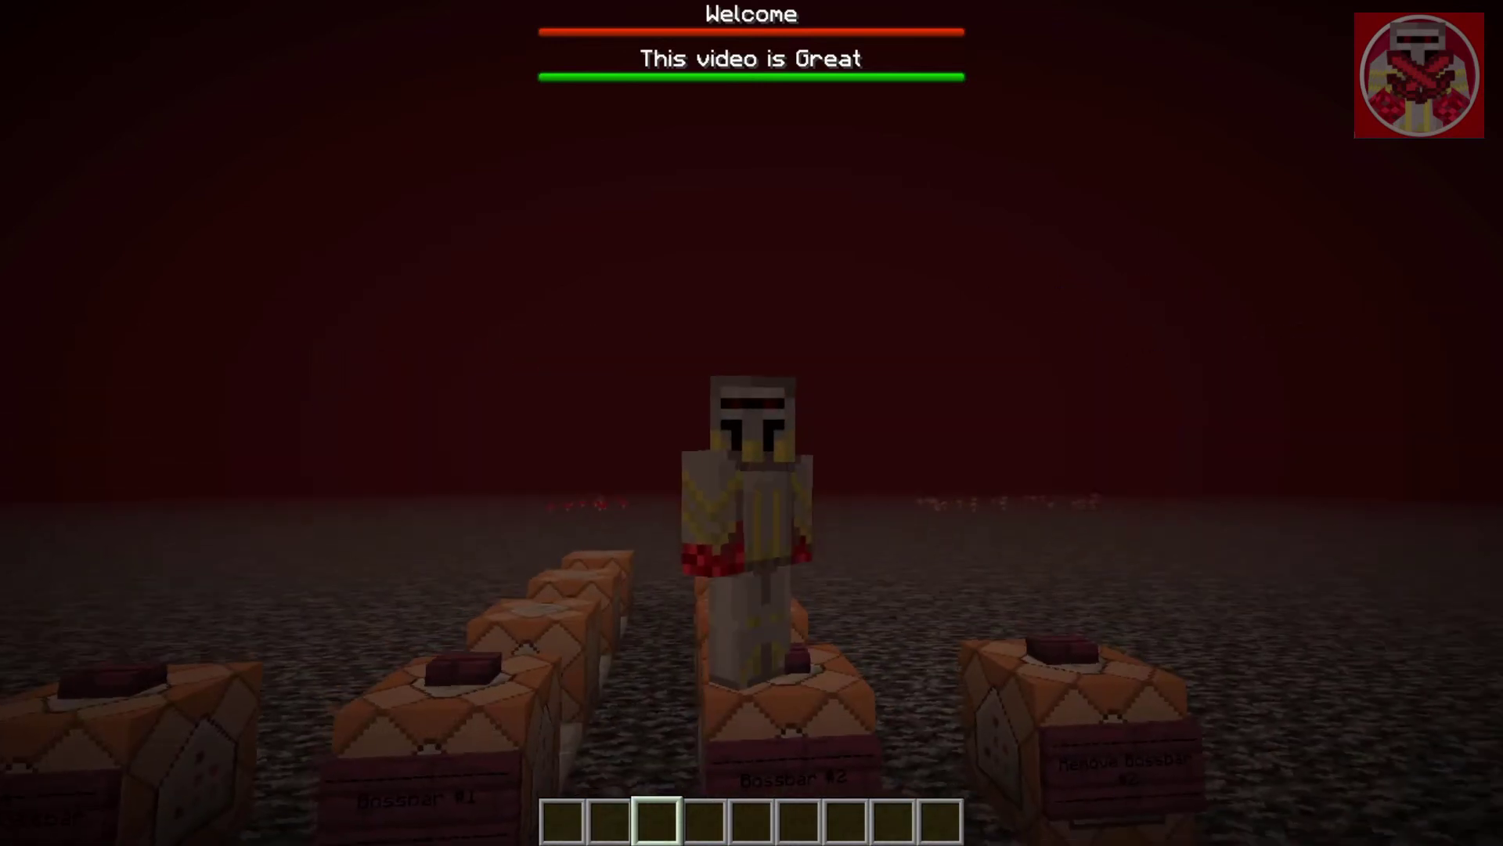
{"action": "key", "text": "w"}
{"action": "key", "text": "s"}
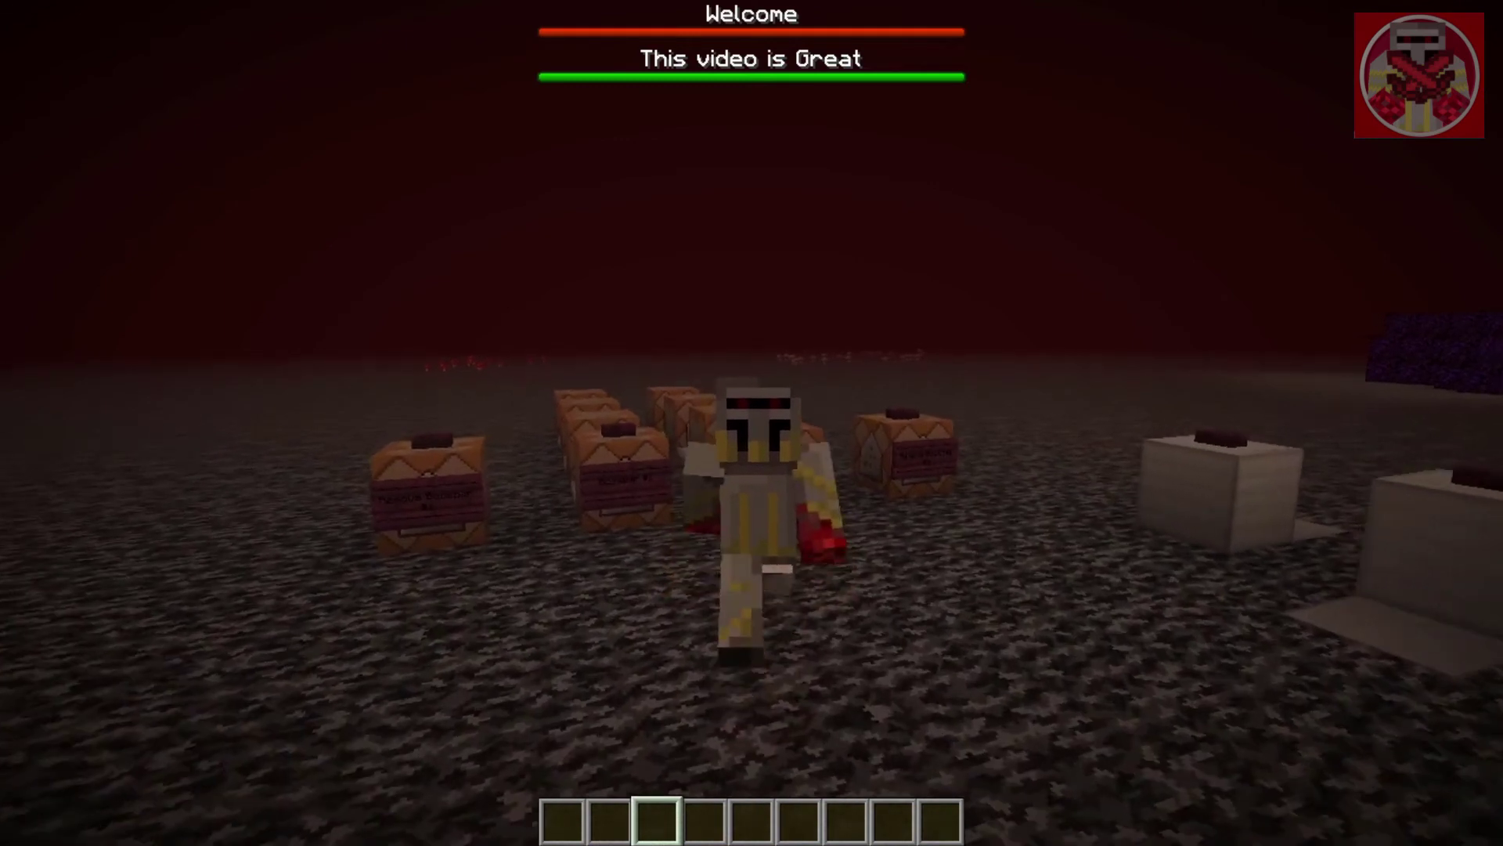
{"action": "key", "text": "s"}
{"action": "key", "text": "space"}
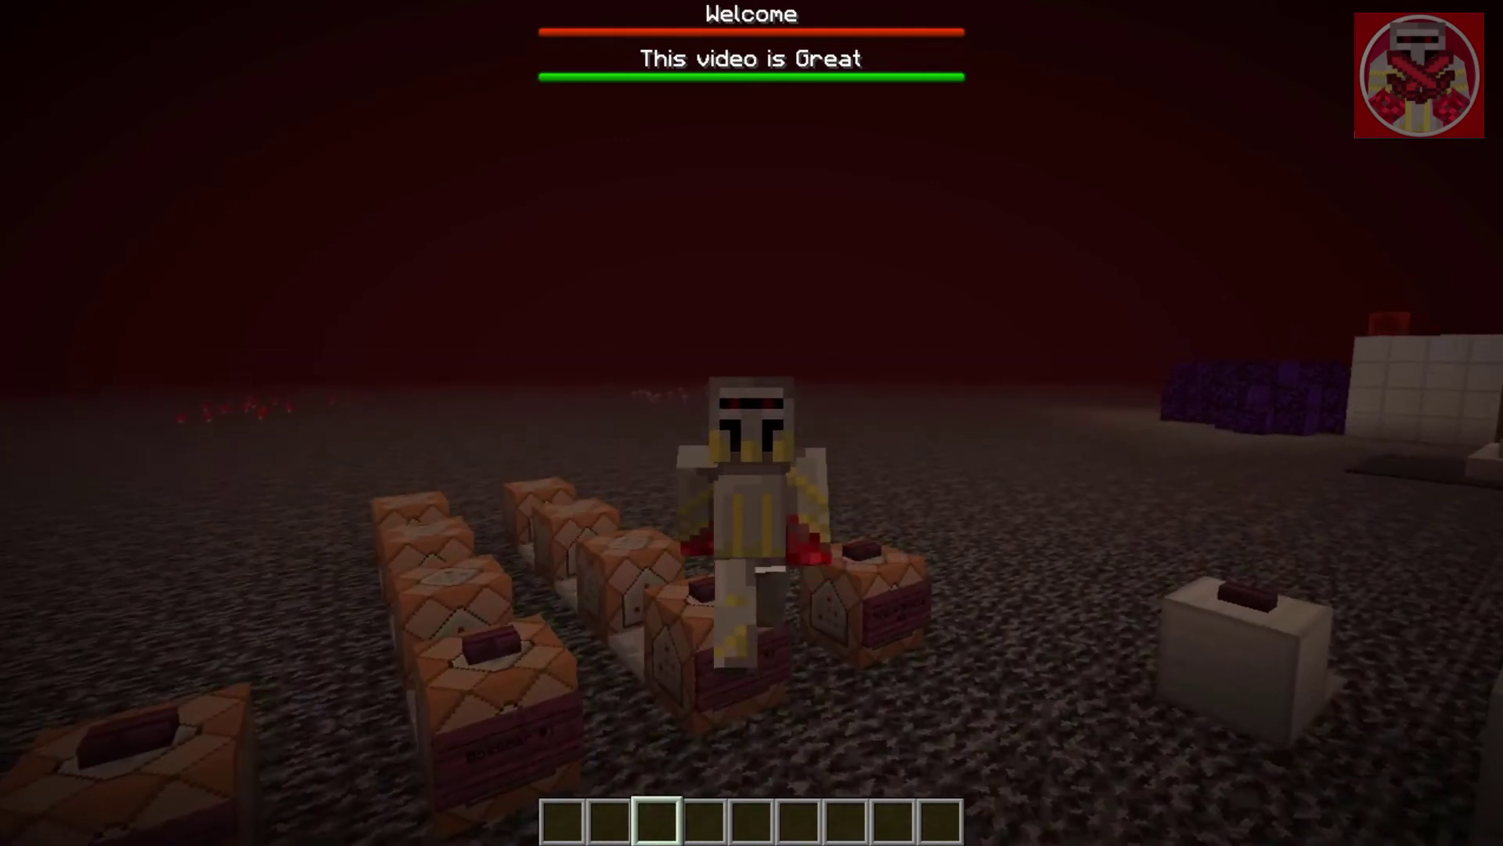
{"action": "key", "text": "space"}
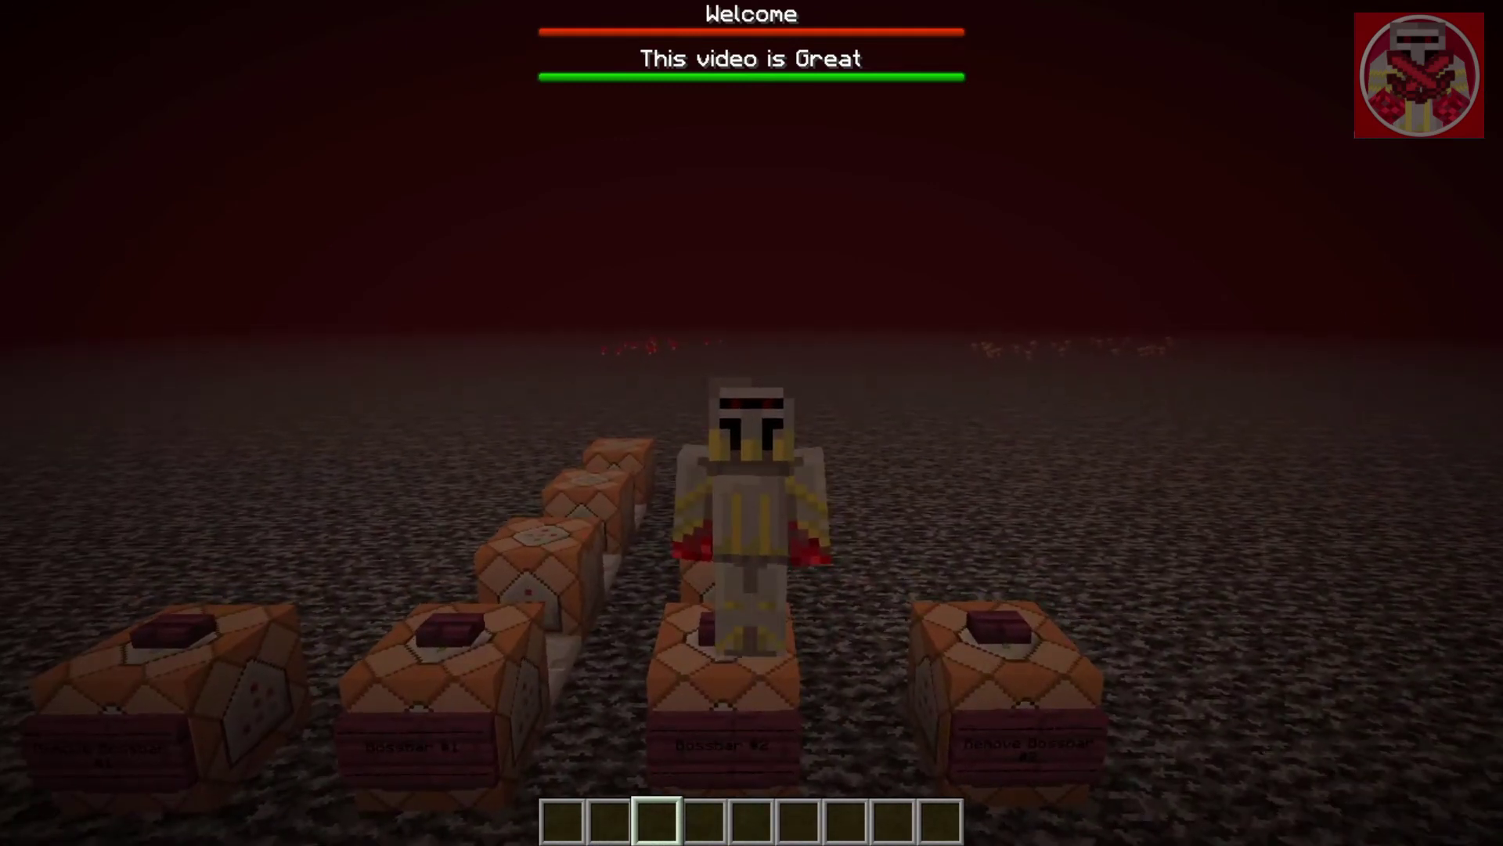
{"action": "key", "text": "s"}
{"action": "key", "text": "w"}
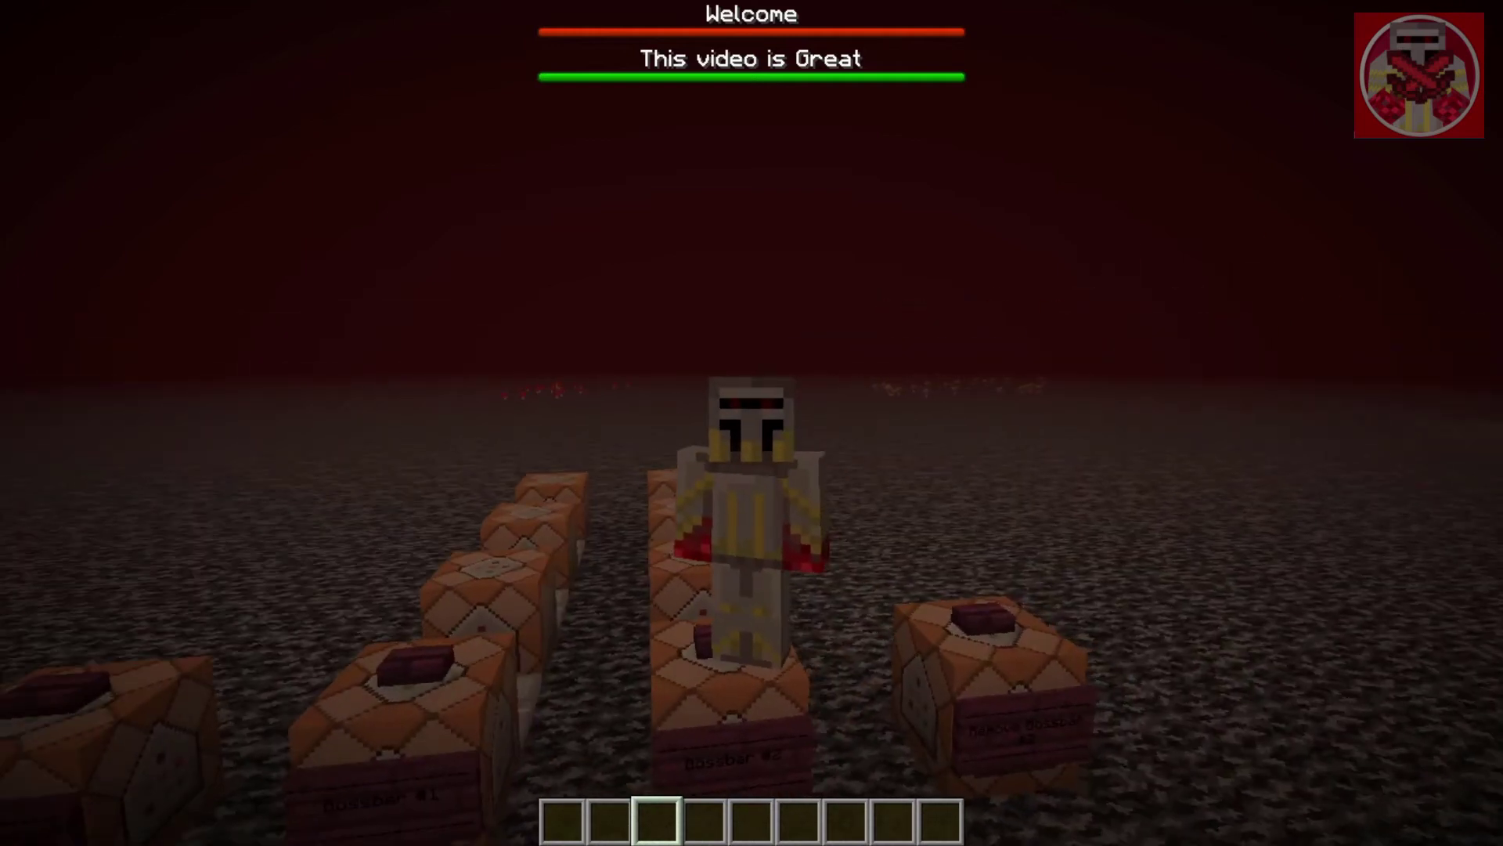
{"action": "key", "text": "s"}
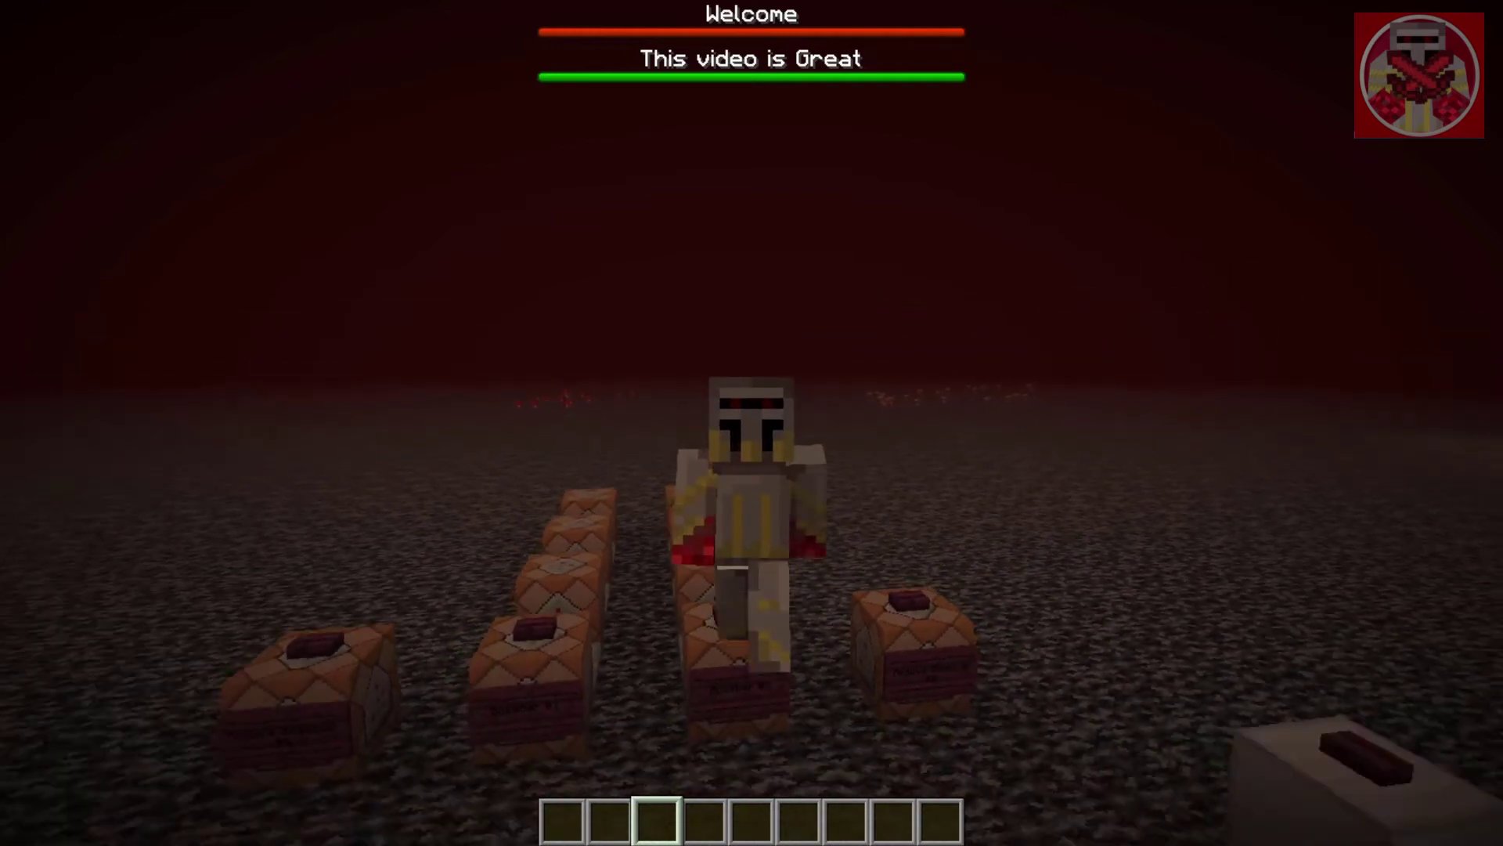
Step: Inspect the bossbar1 removal command in the Remove Bossbar #1 command block and close it without changes
{"action": "key", "text": "F5"}
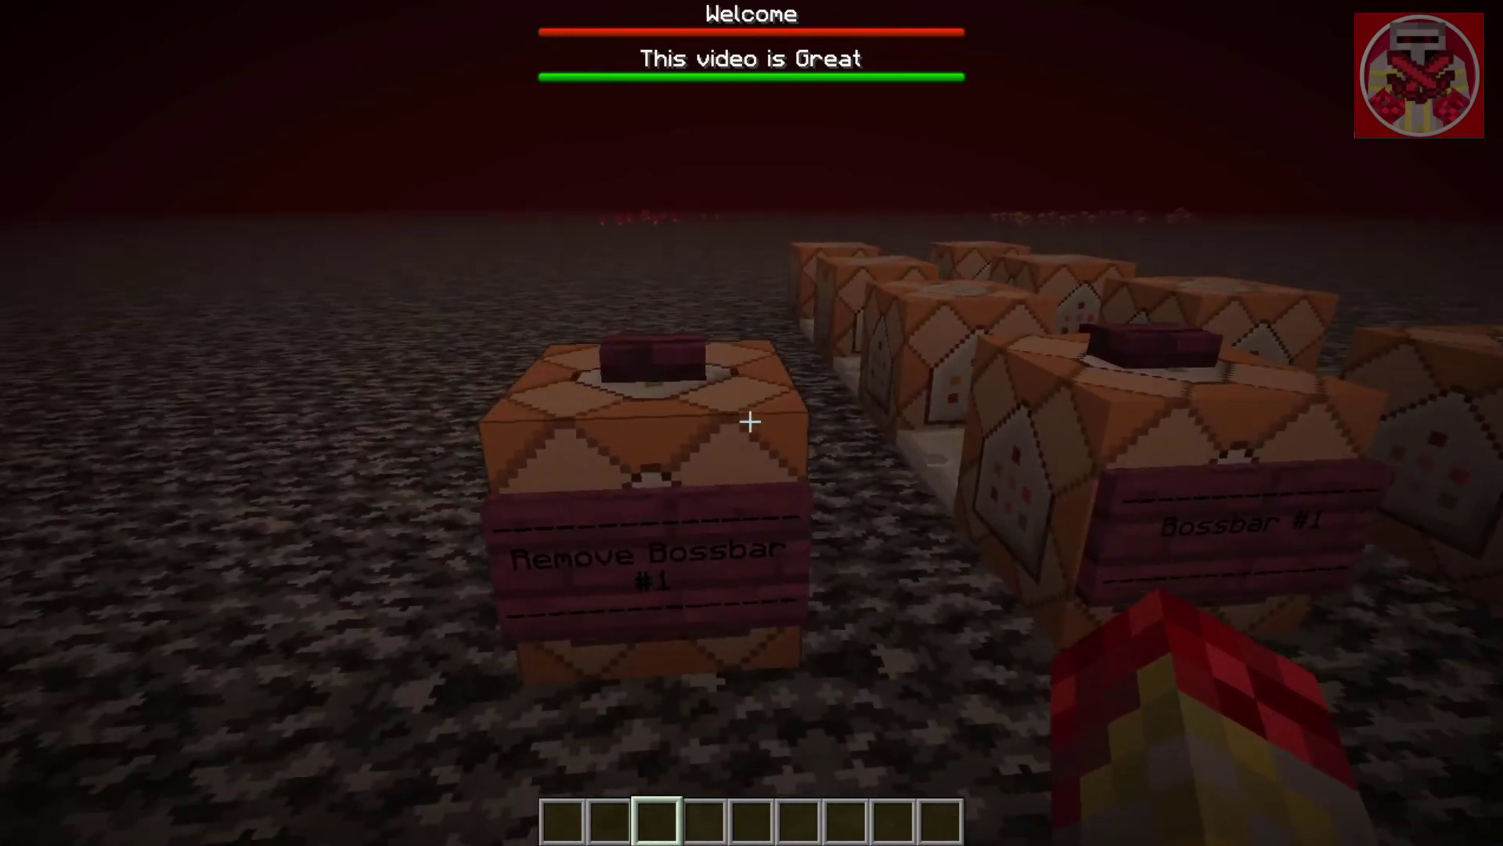
{"action": "right_click", "coordinate": [750, 422]}
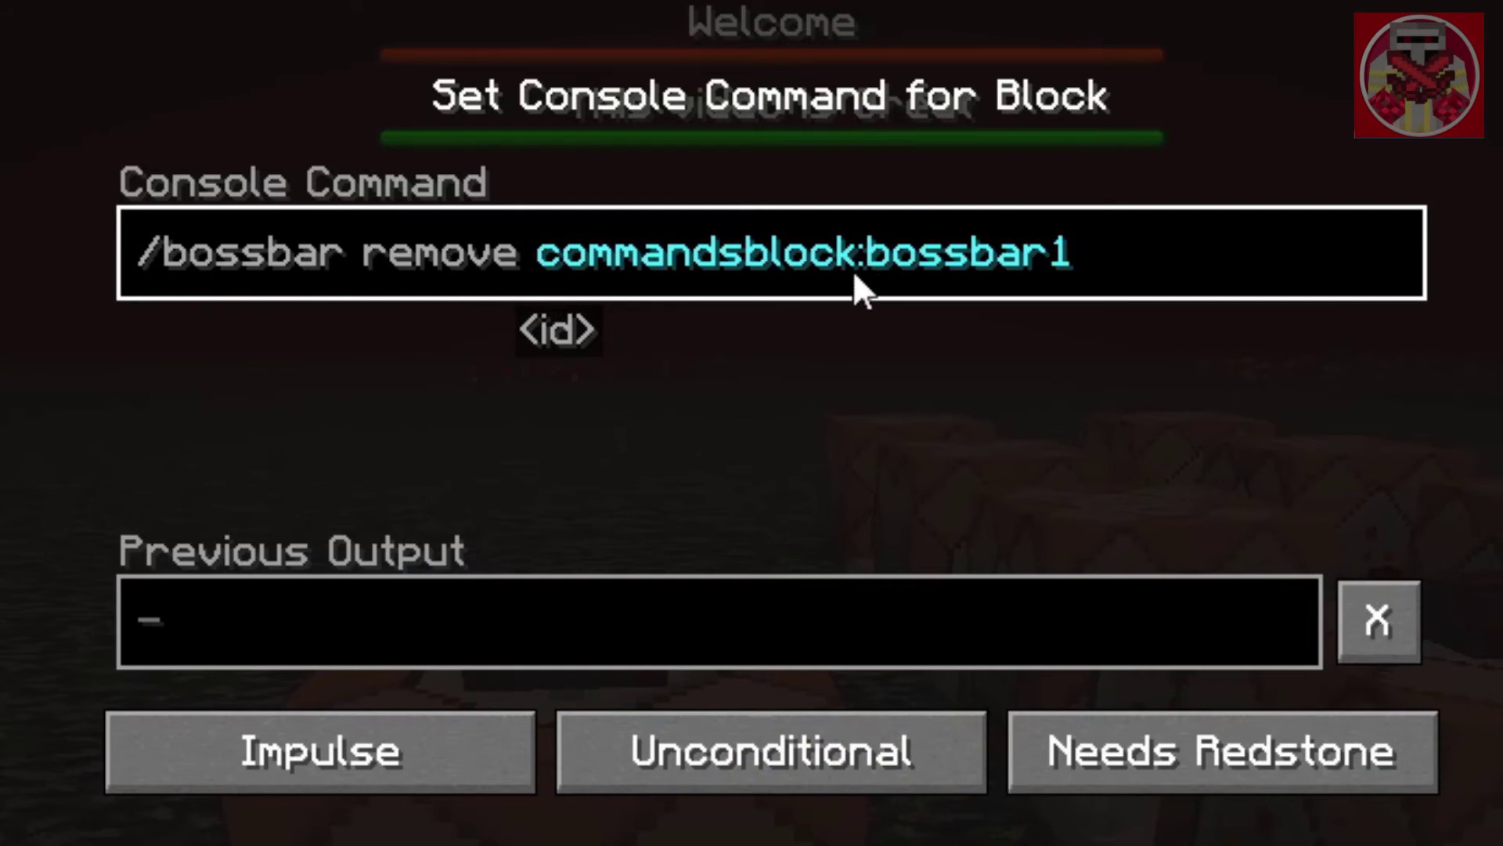
{"action": "key", "text": "Escape"}
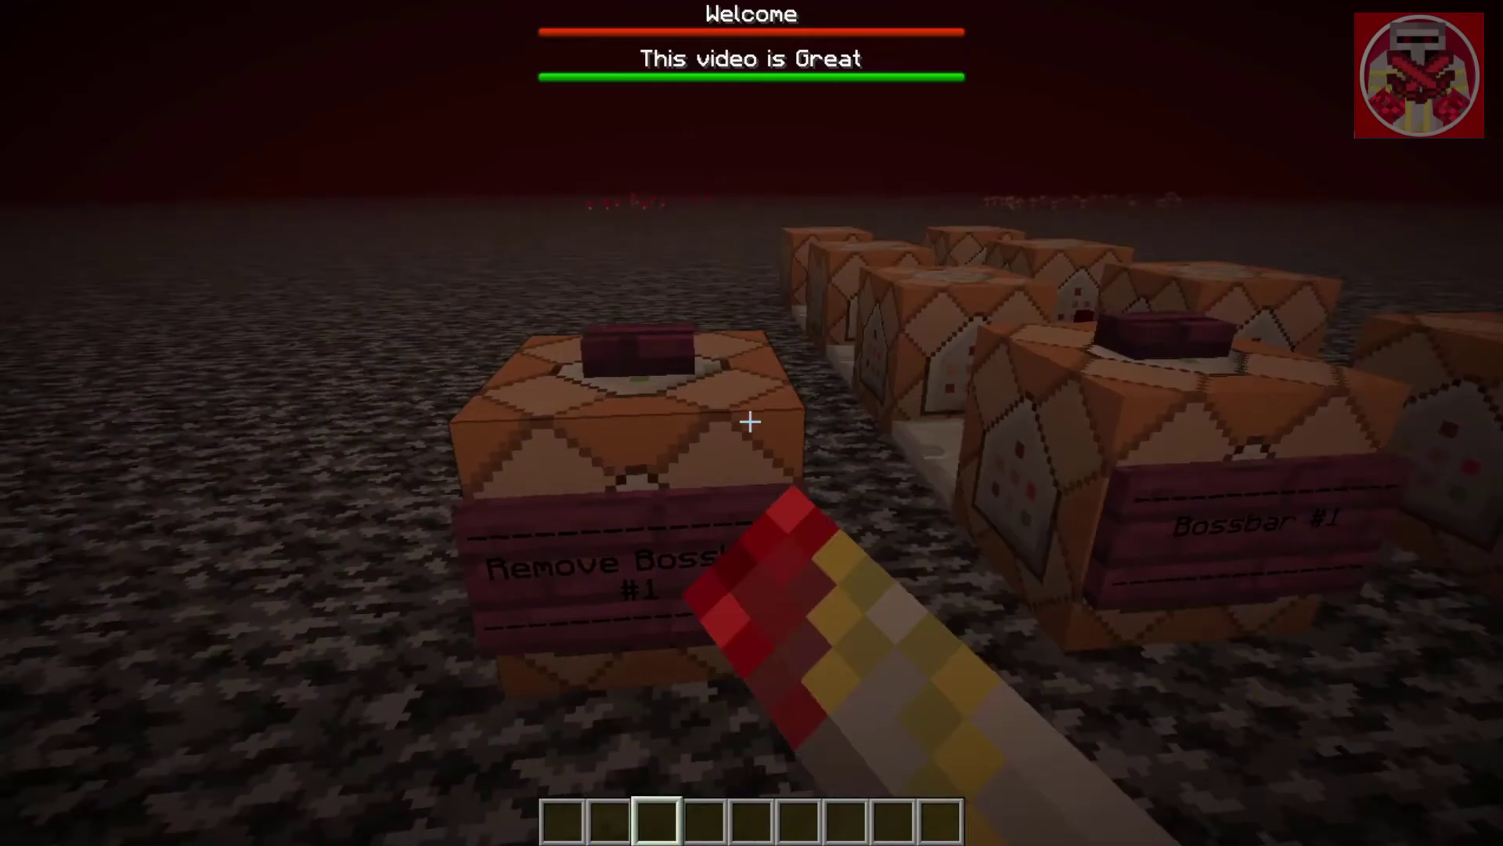
{"action": "key", "text": "F5"}
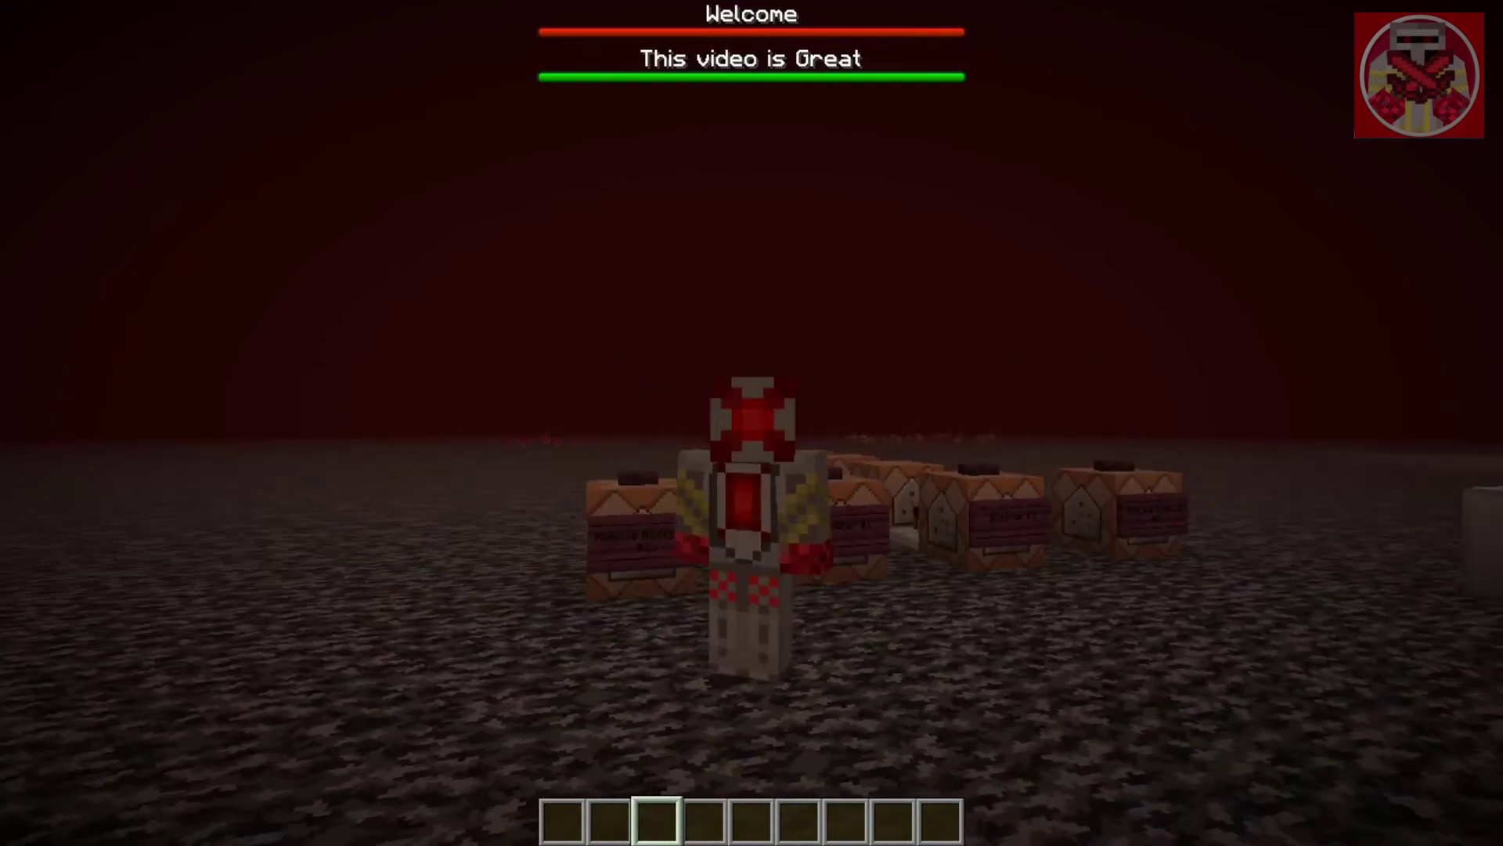
{"action": "key", "text": "F5"}
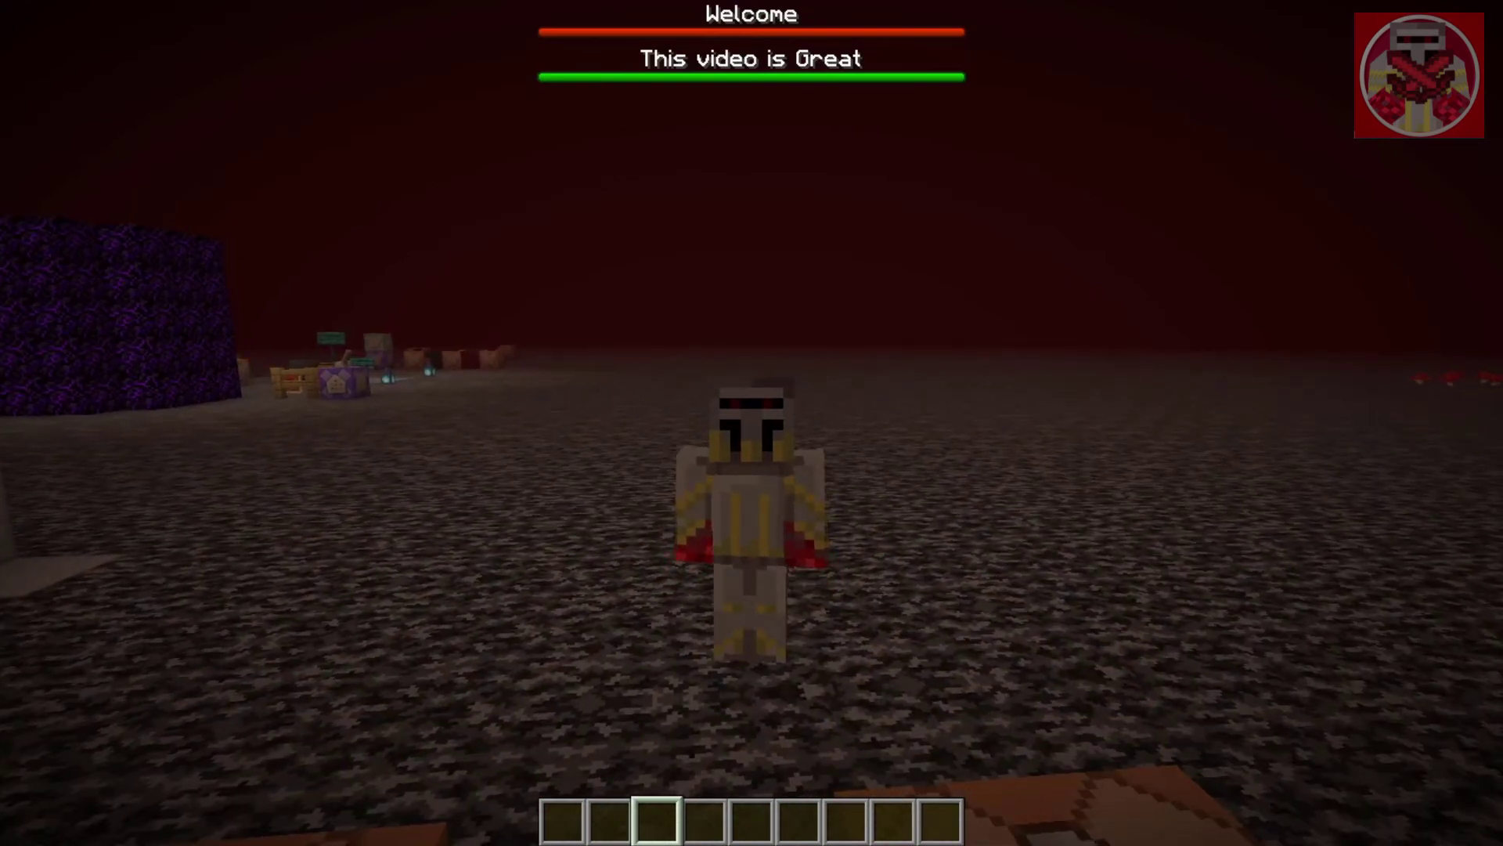
{"action": "key", "text": "F5"}
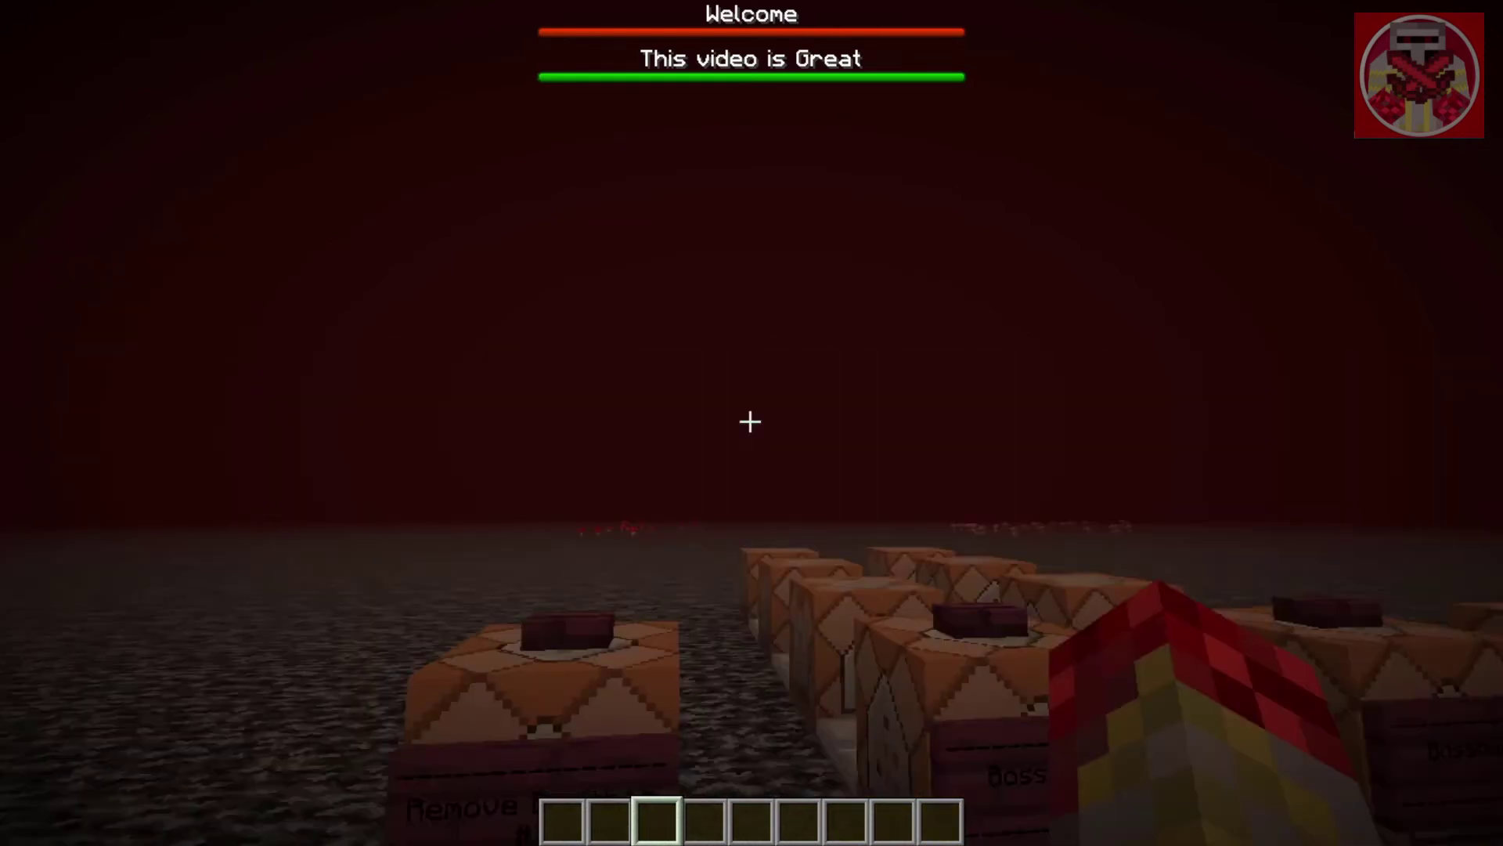
{"action": "key", "text": "w"}
{"action": "key", "text": "space"}
{"action": "key", "text": "w"}
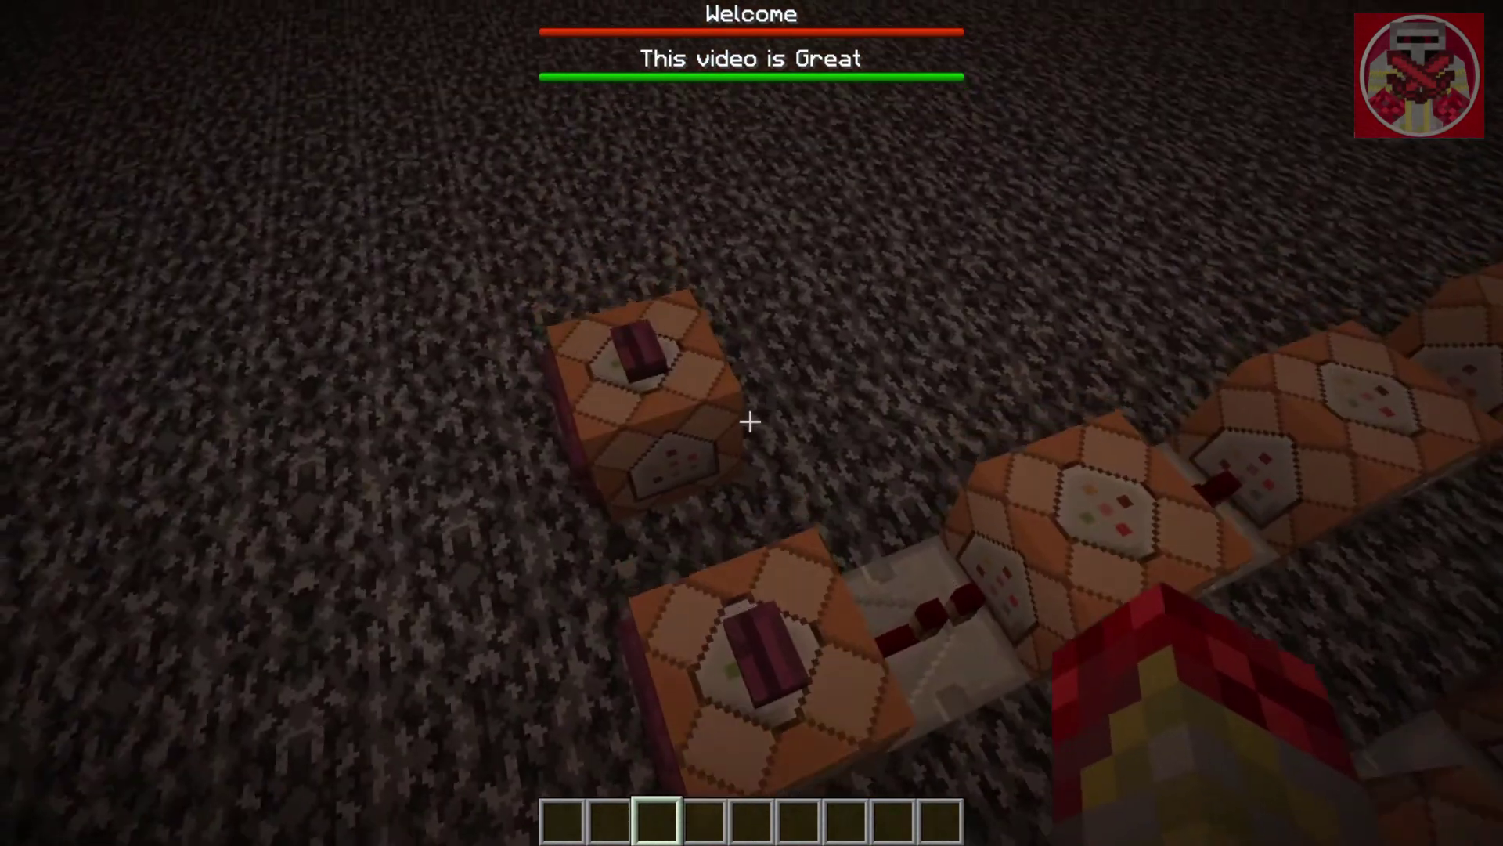
{"action": "key", "text": "F5"}
{"action": "key", "text": "F5"}
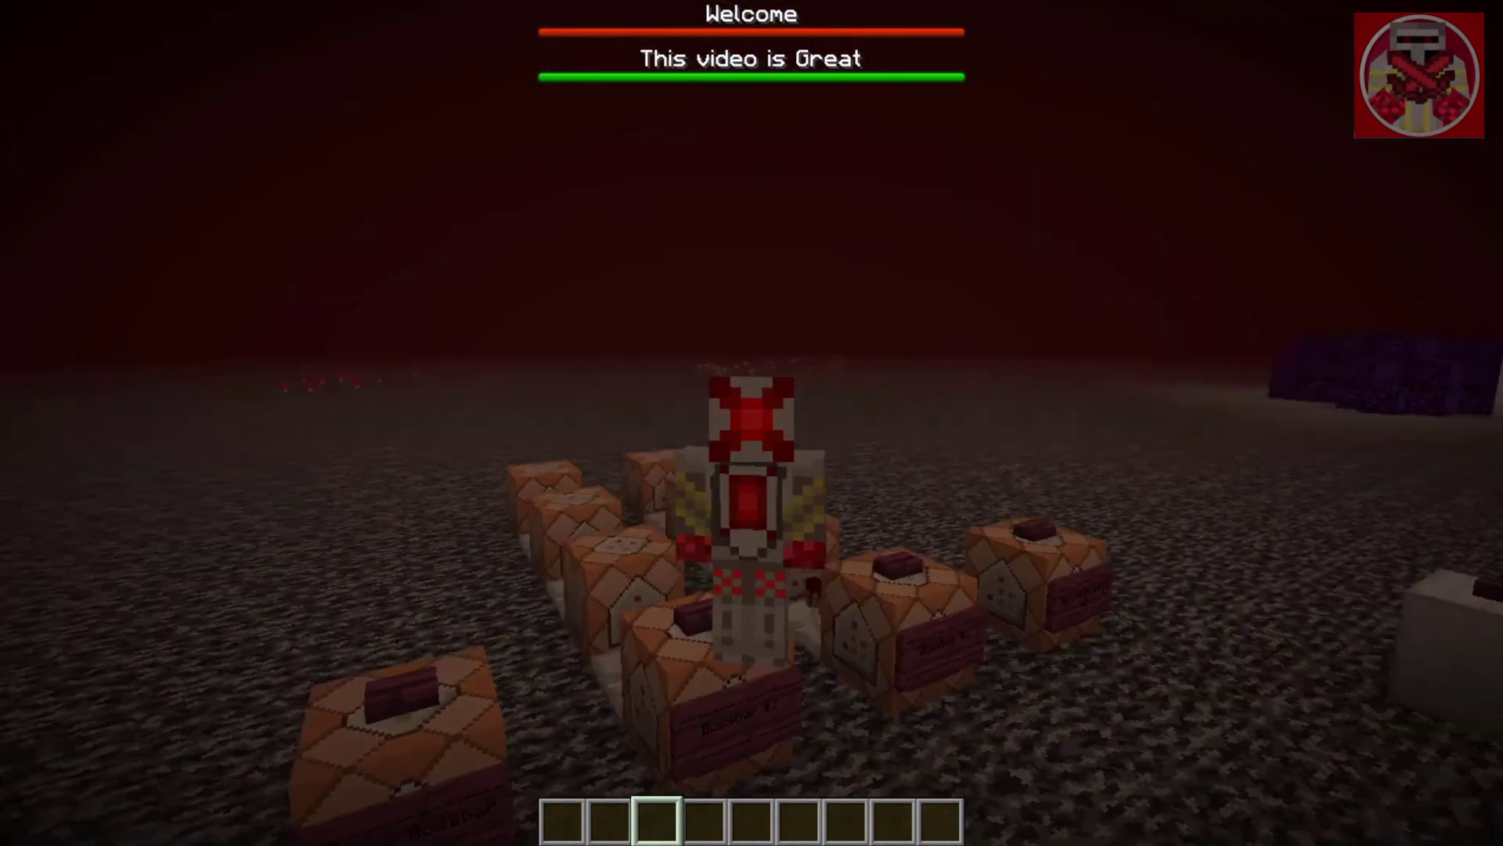
{"action": "key", "text": "t"}
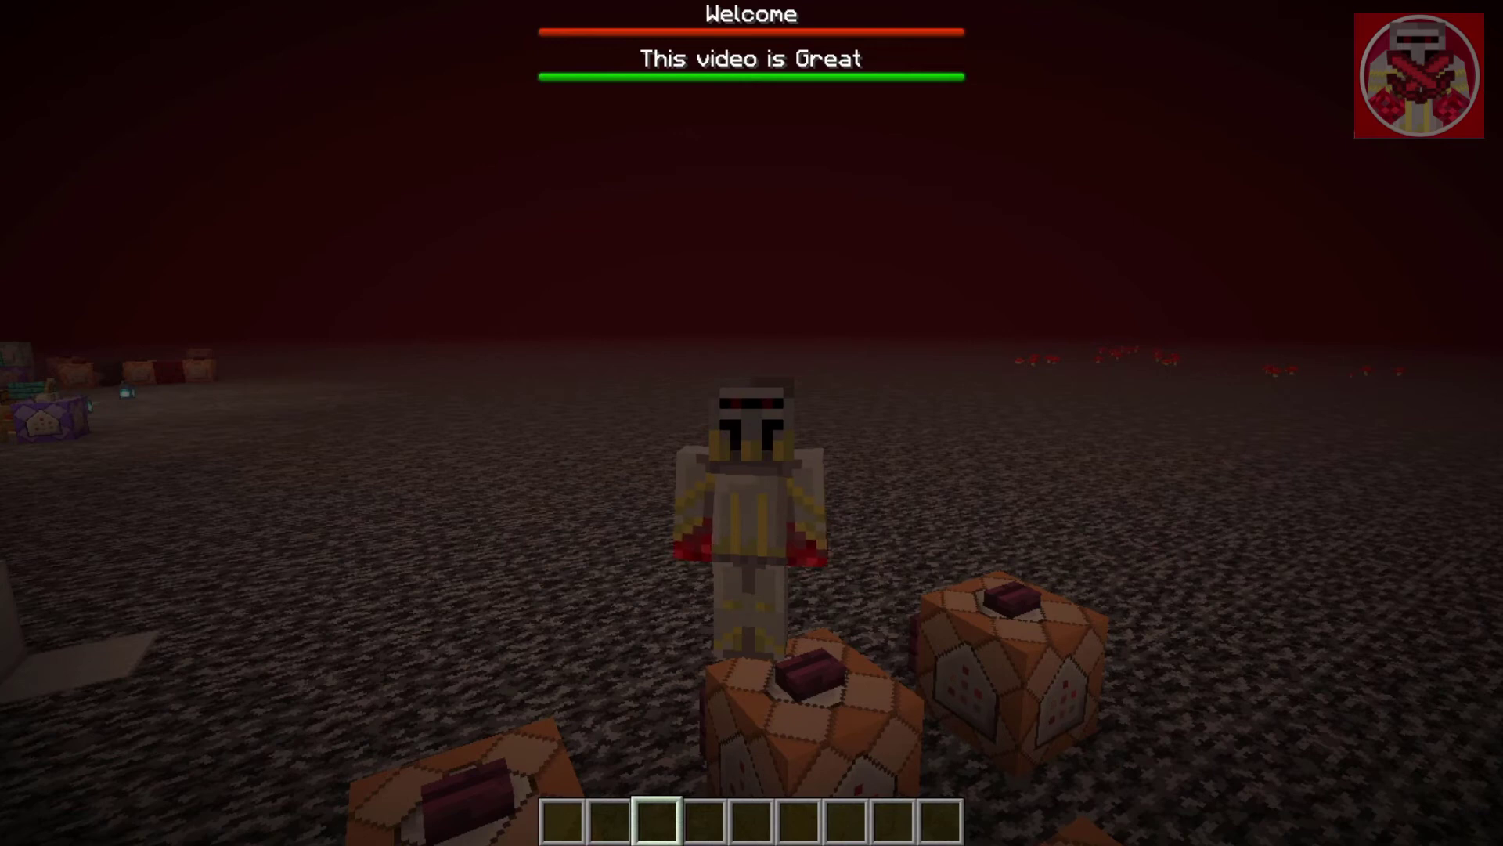
Step: Activate the Remove Bossbar #1 command block to remove the "Welcome" bar
{"action": "key", "text": "F5"}
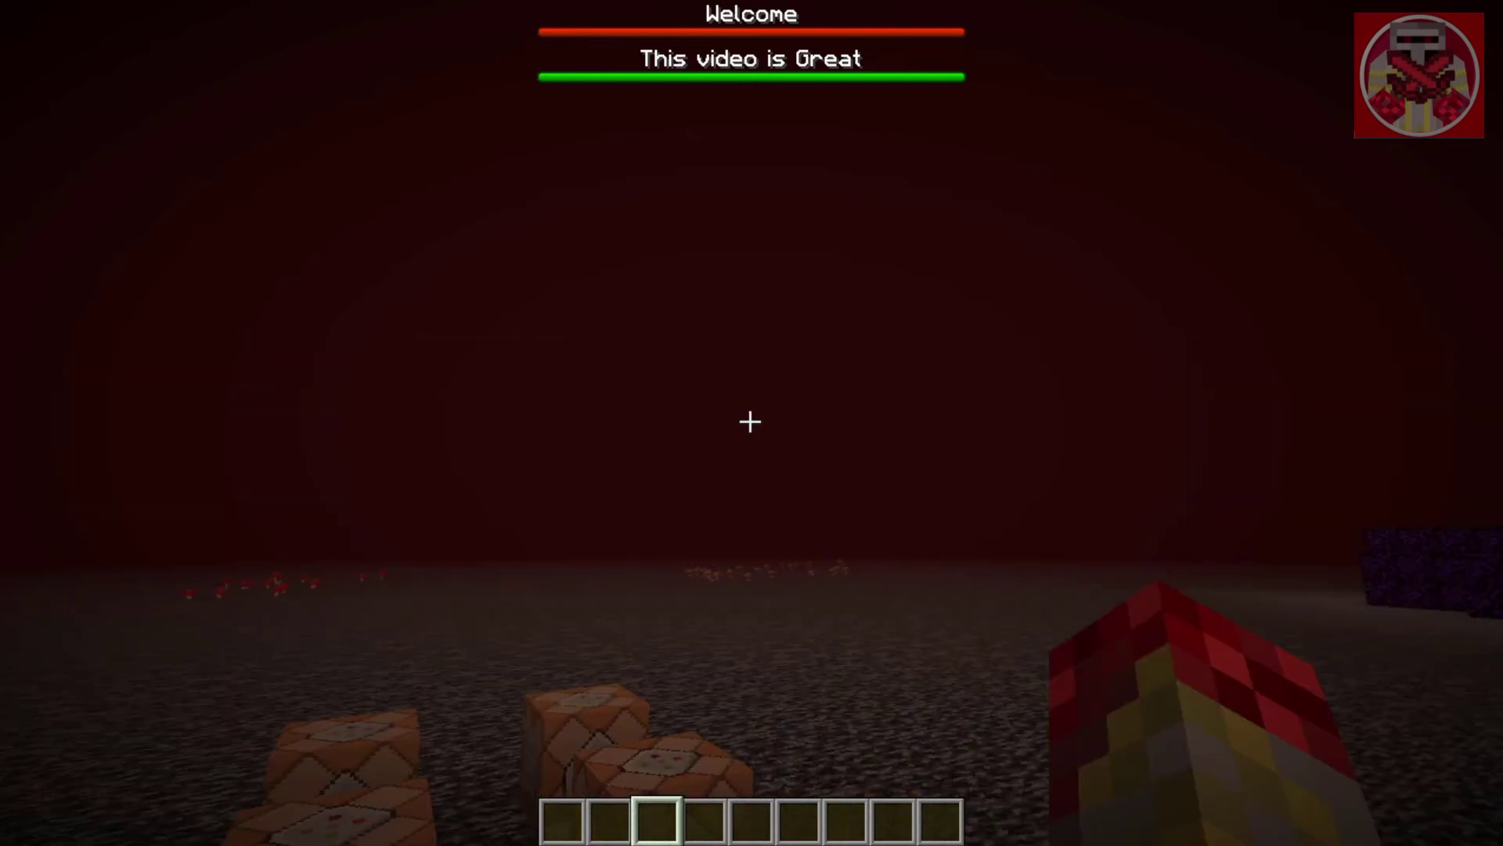
{"action": "key", "text": "w"}
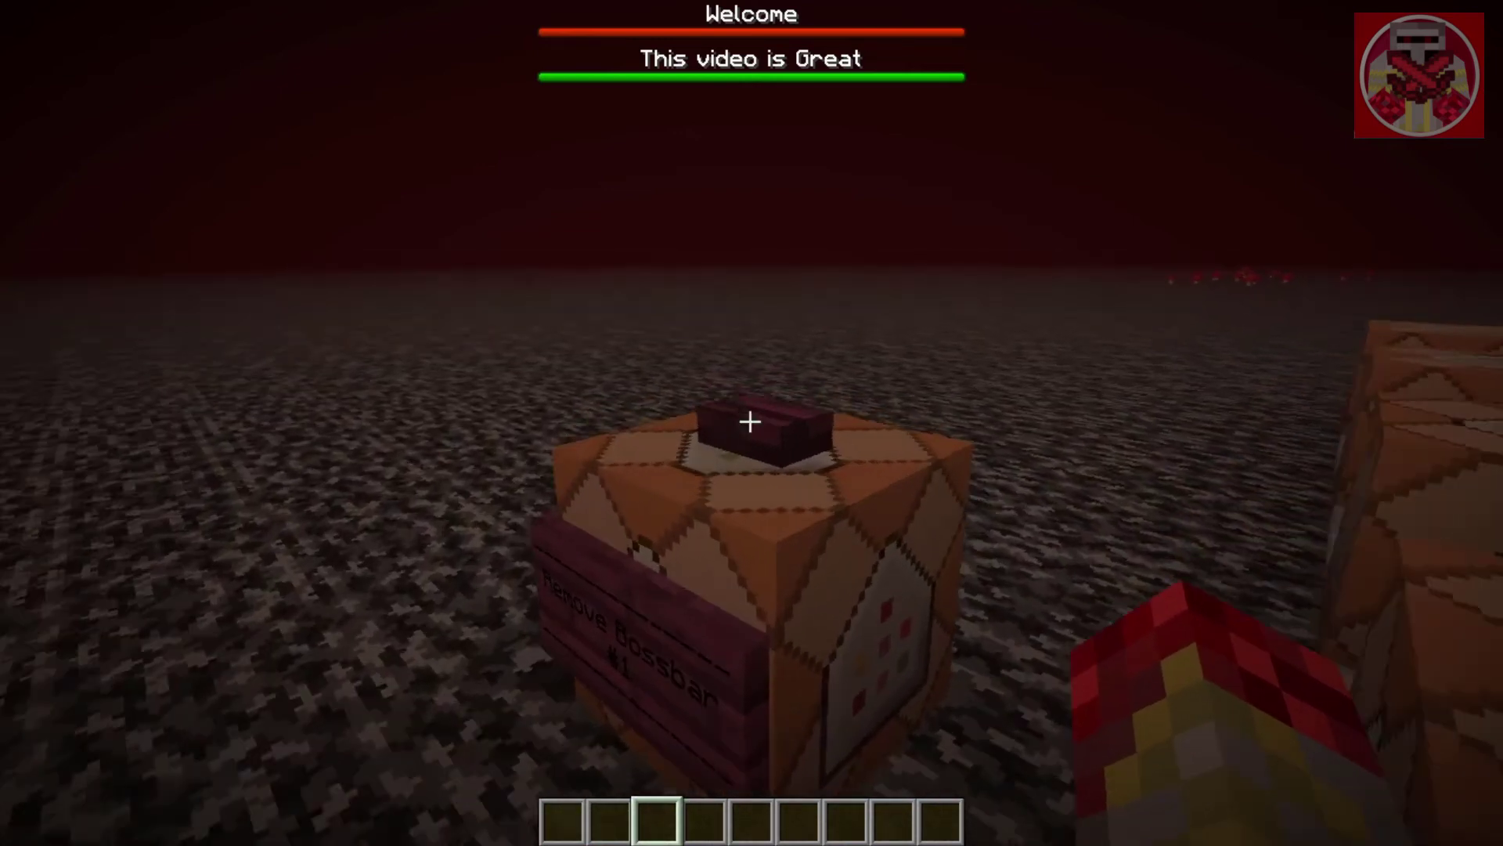
{"action": "right_click", "coordinate": [750, 421]}
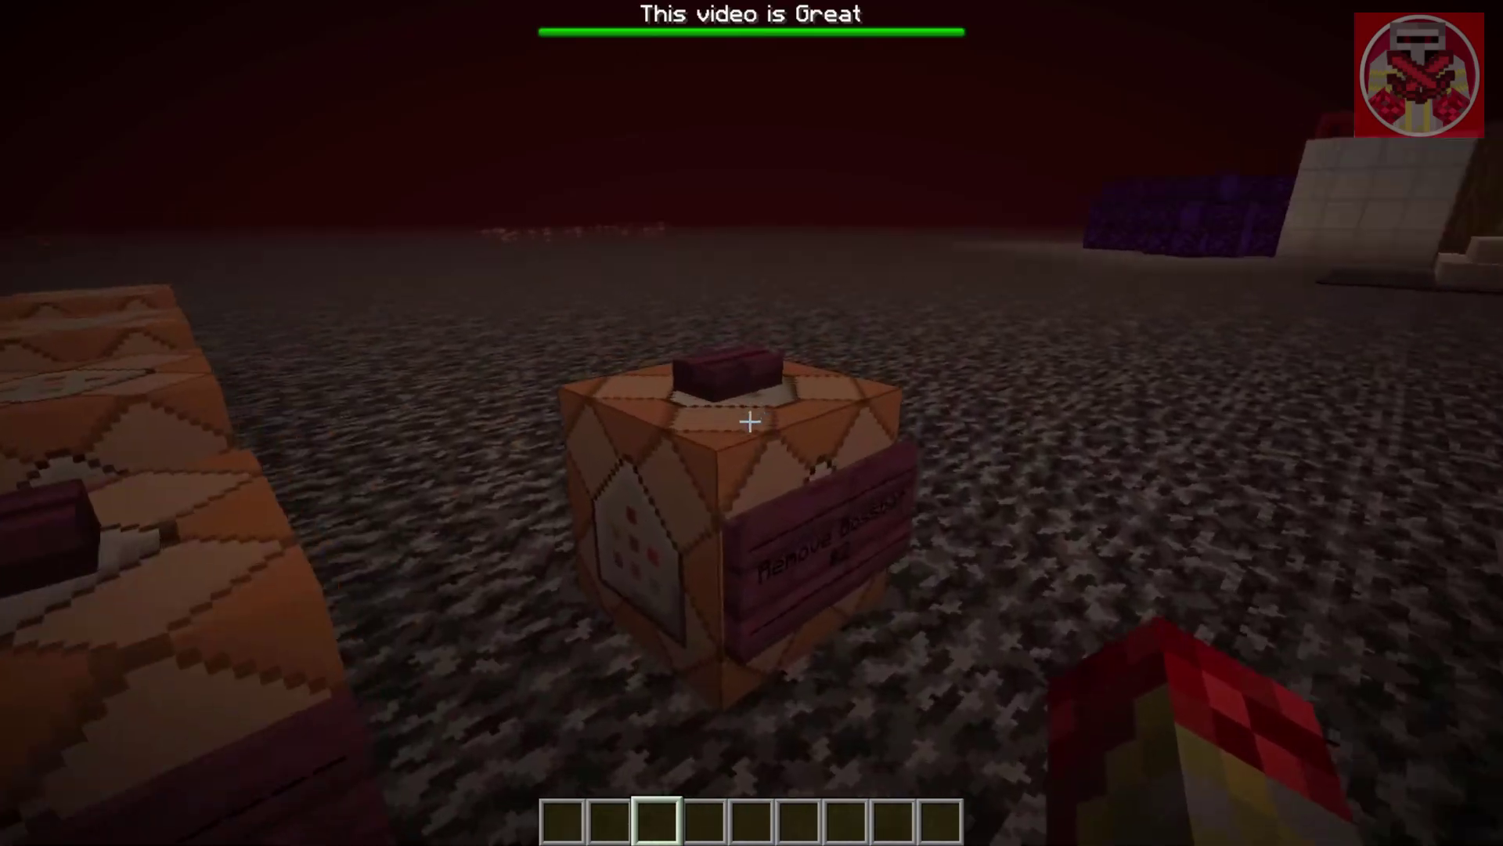
Step: Inspect the bossbar2 removal command in the Remove Bossbar #2 command block and activate the block to remove the "This video is Great" bar
{"action": "right_click", "coordinate": [751, 422]}
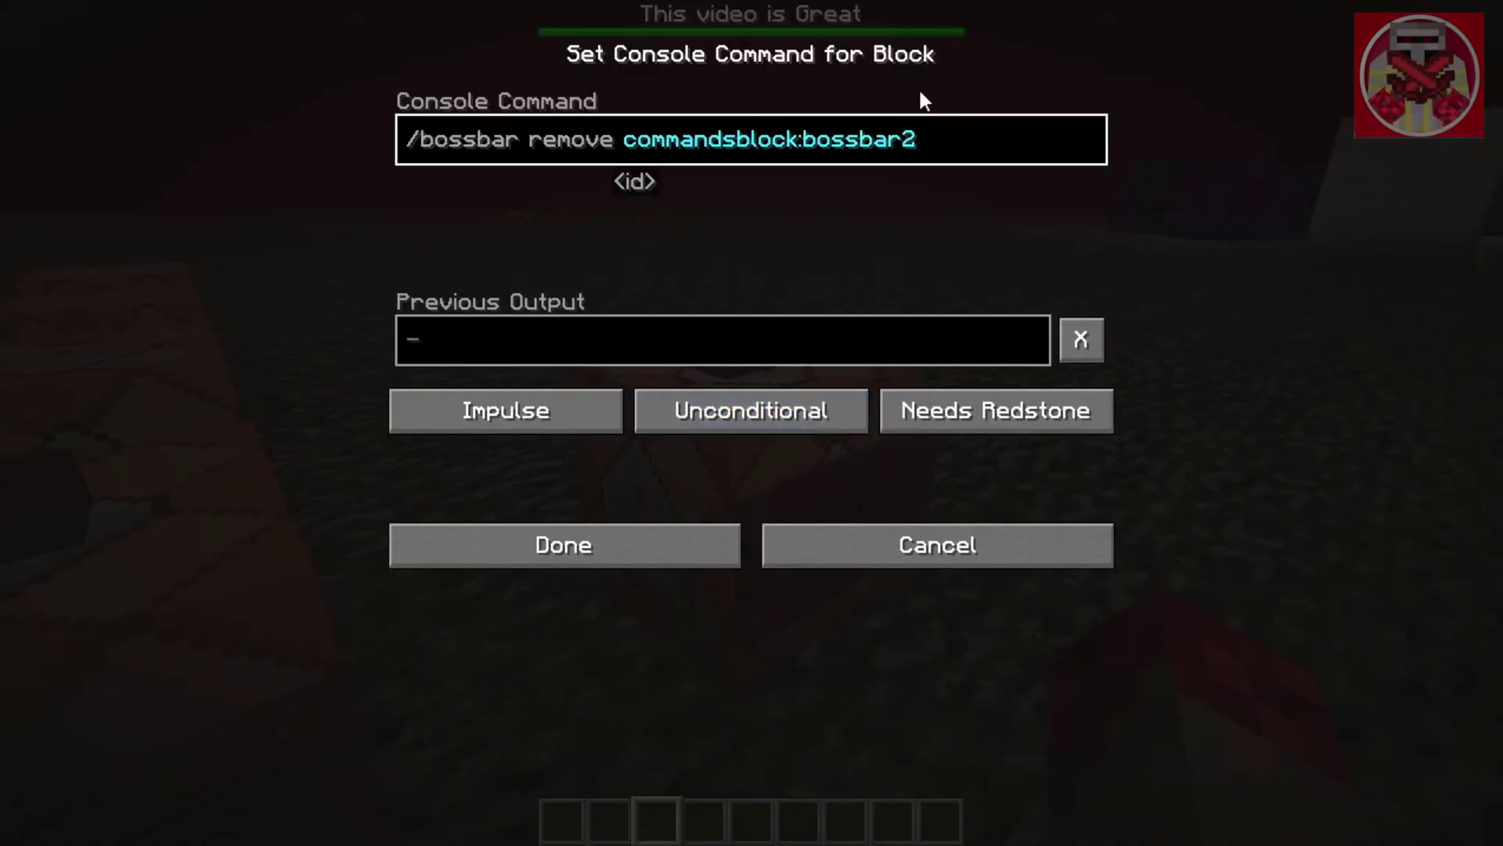
{"action": "key", "text": "Escape"}
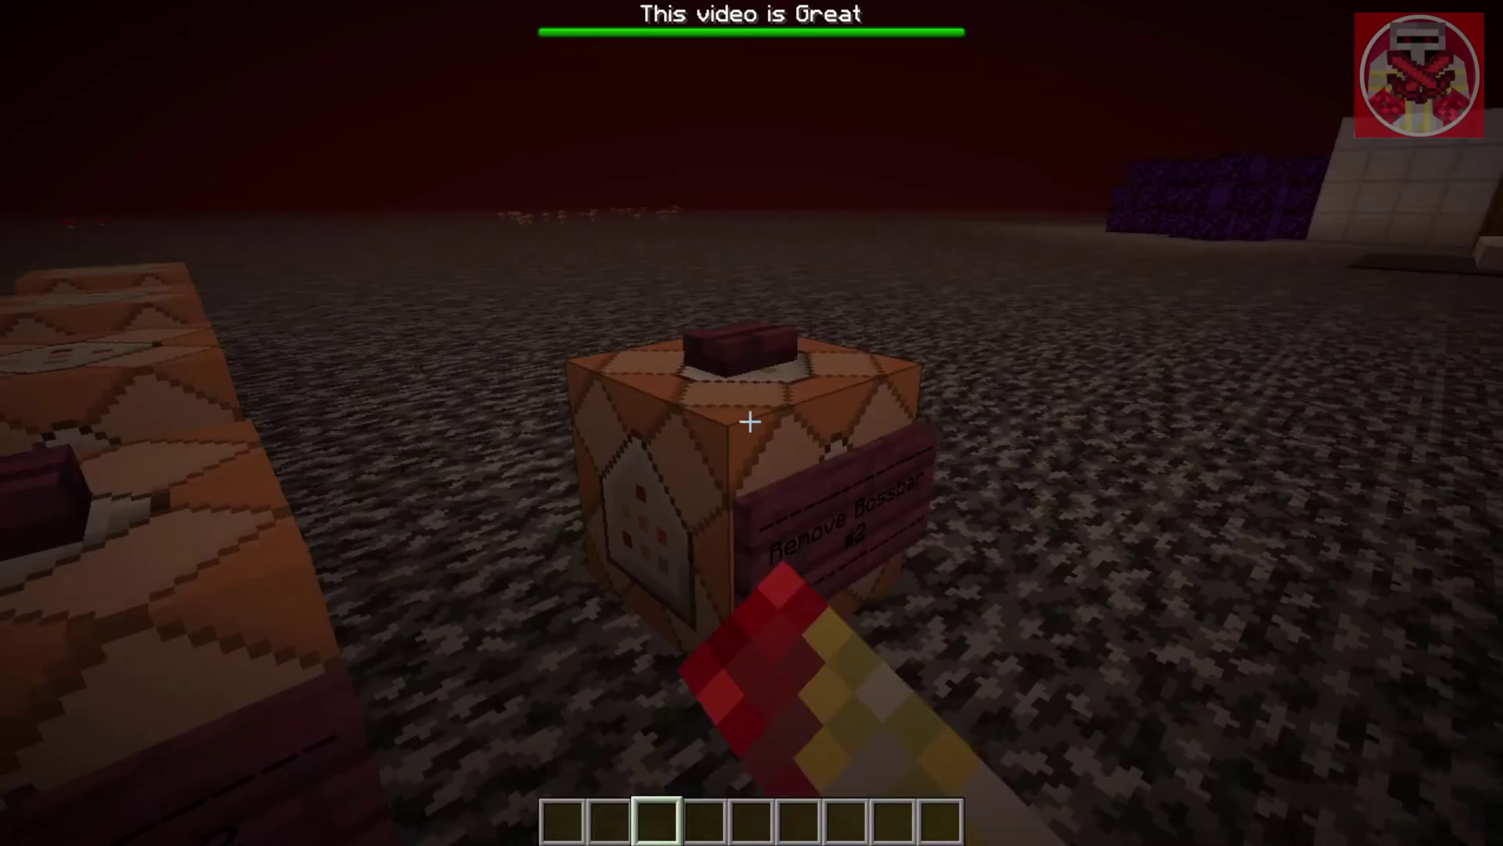
{"action": "key", "text": "F5"}
{"action": "key", "text": "F5"}
{"action": "key", "text": "F5"}
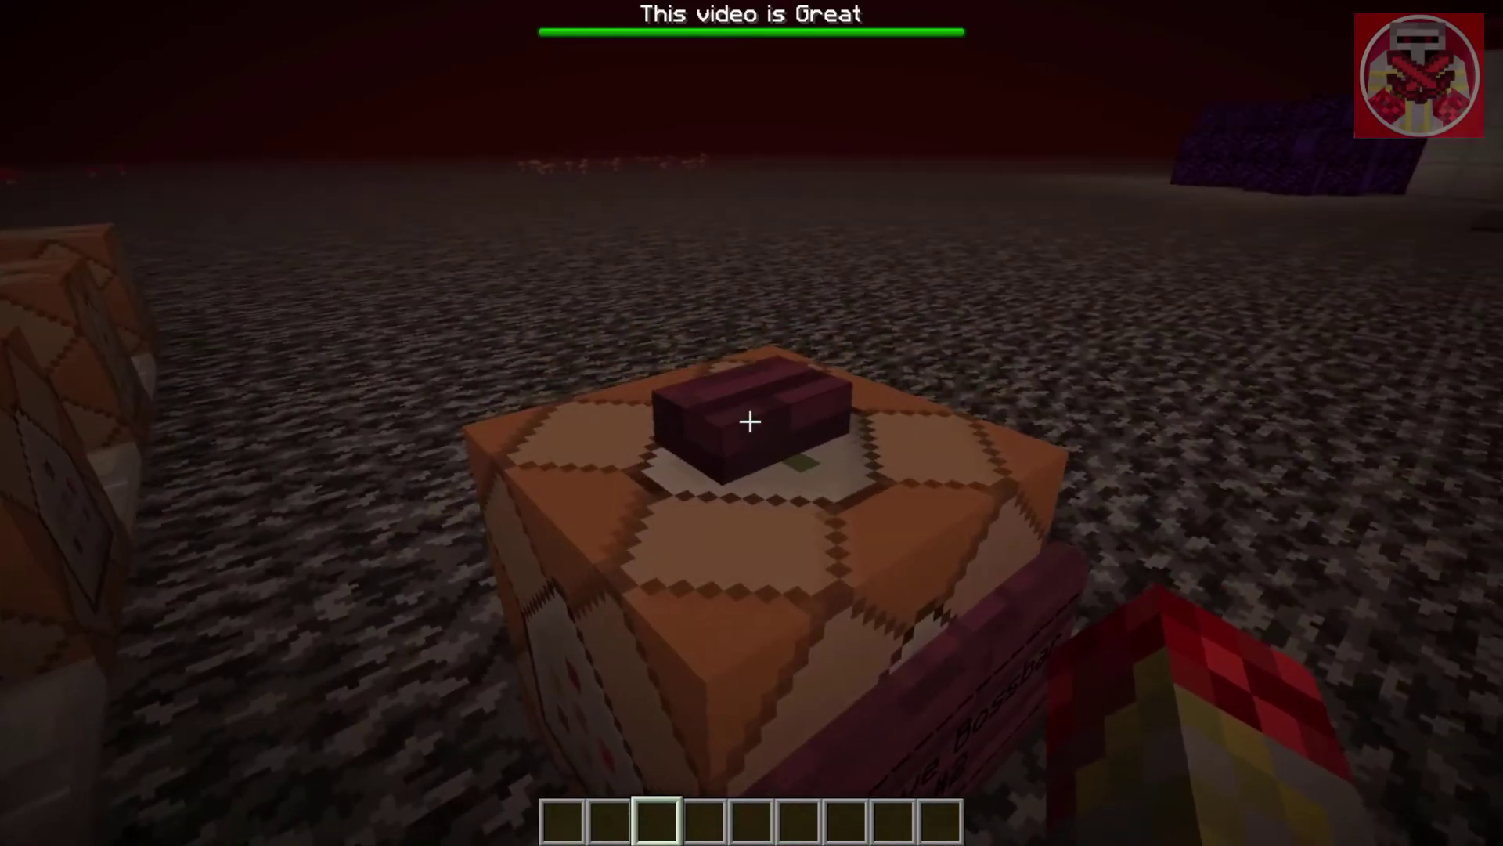
{"action": "right_click", "coordinate": [750, 422]}
{"action": "key", "text": "s"}
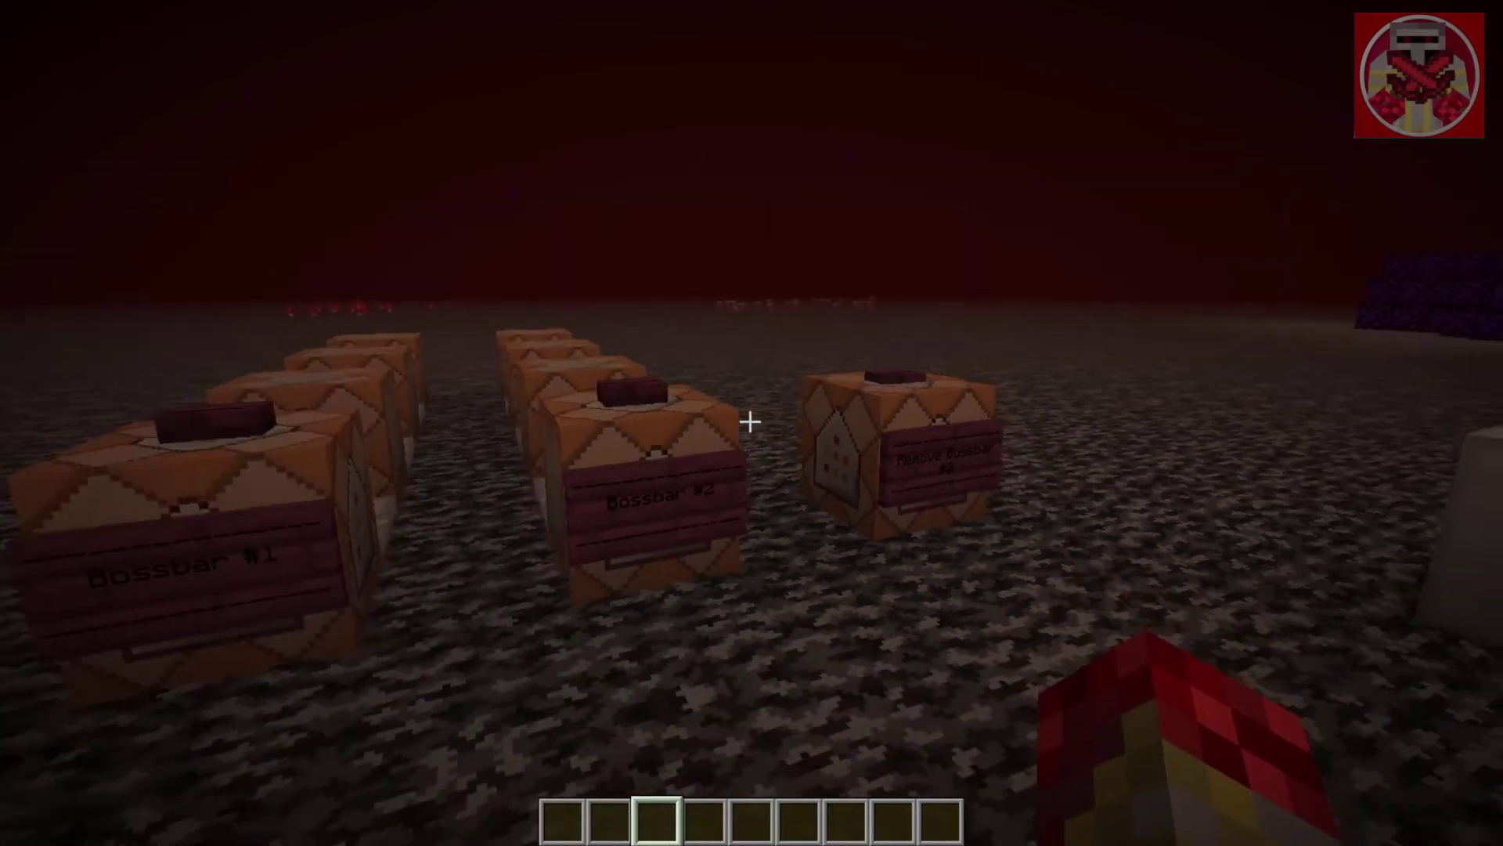